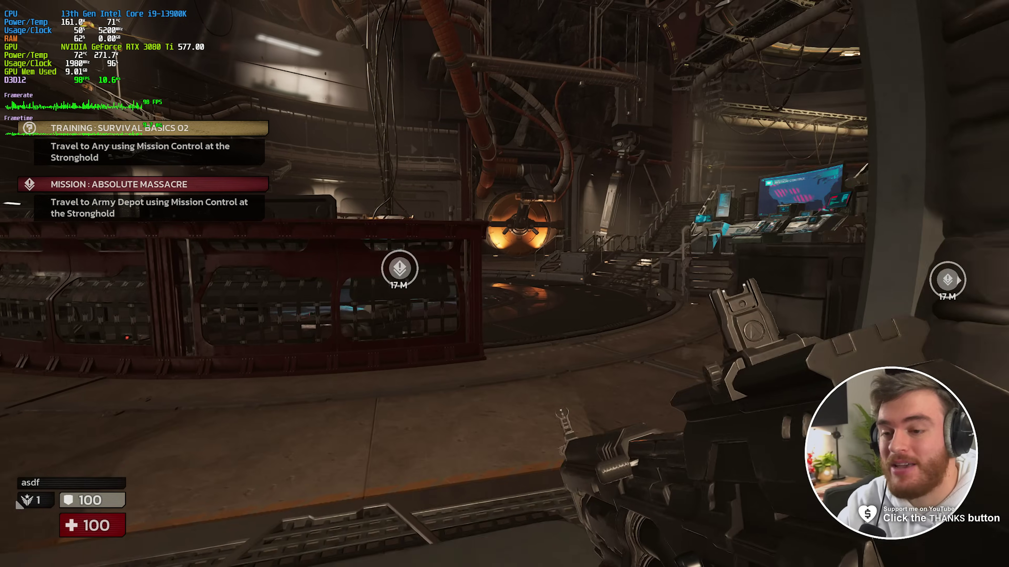
- Walk past the central pillar to the shop counter, then head toward Mission Control
key(w)
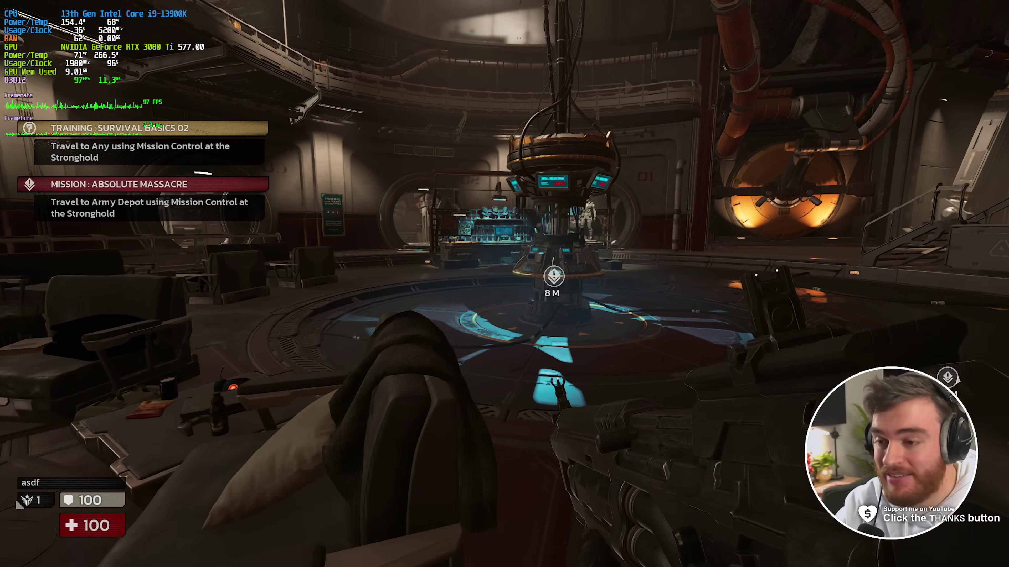
key(w)
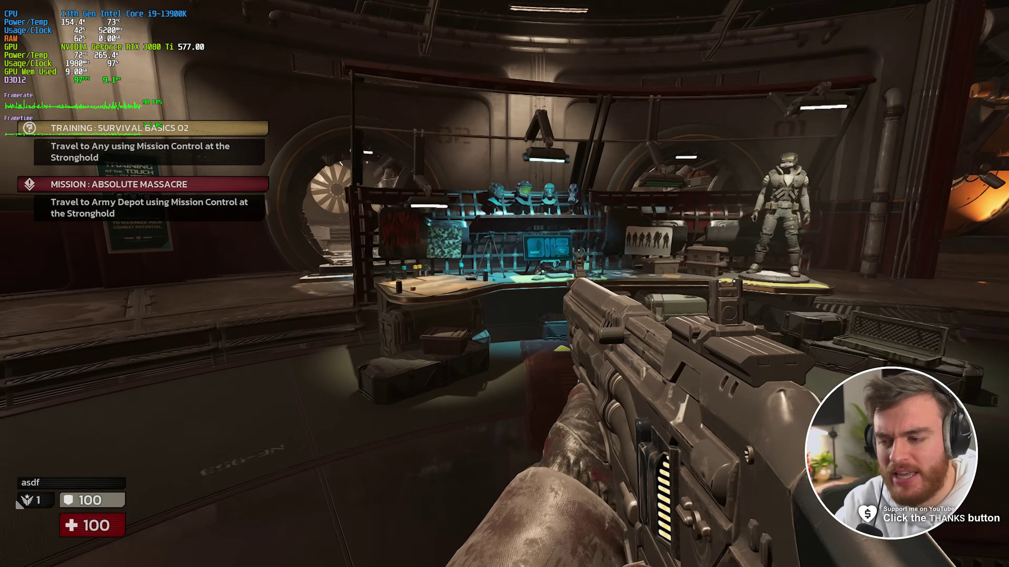
key(w)
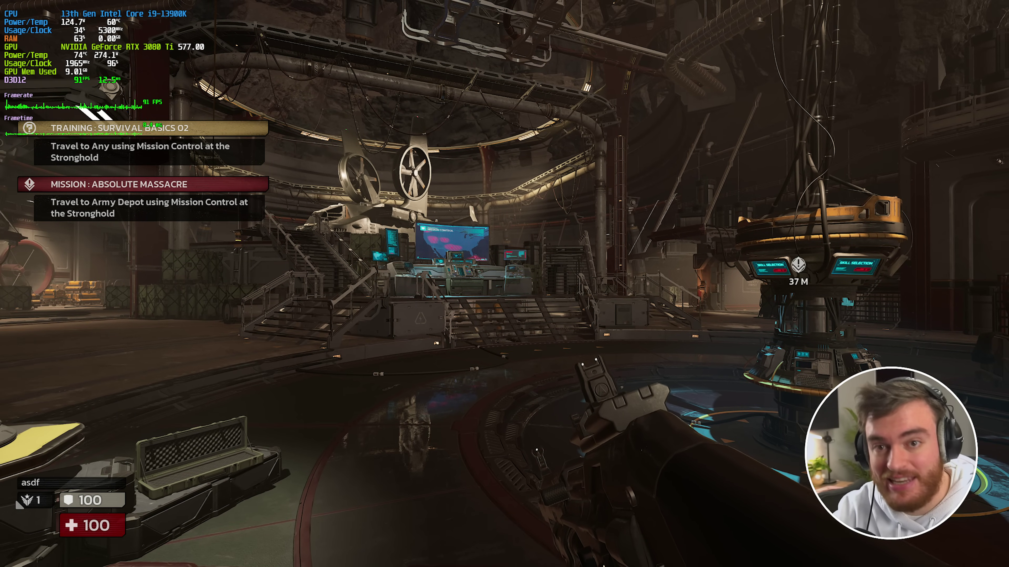
key(a)
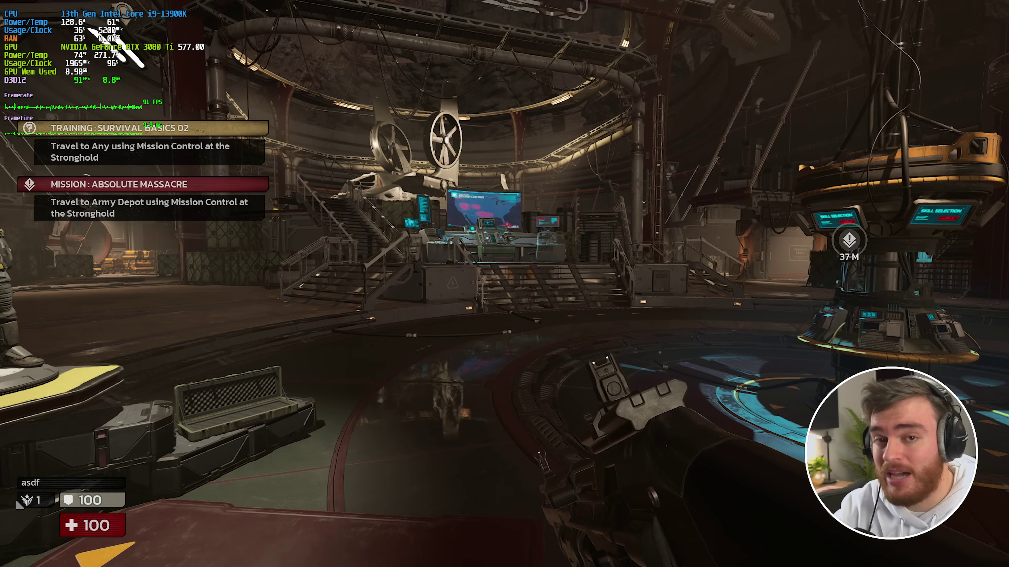
key(w)
key(w)
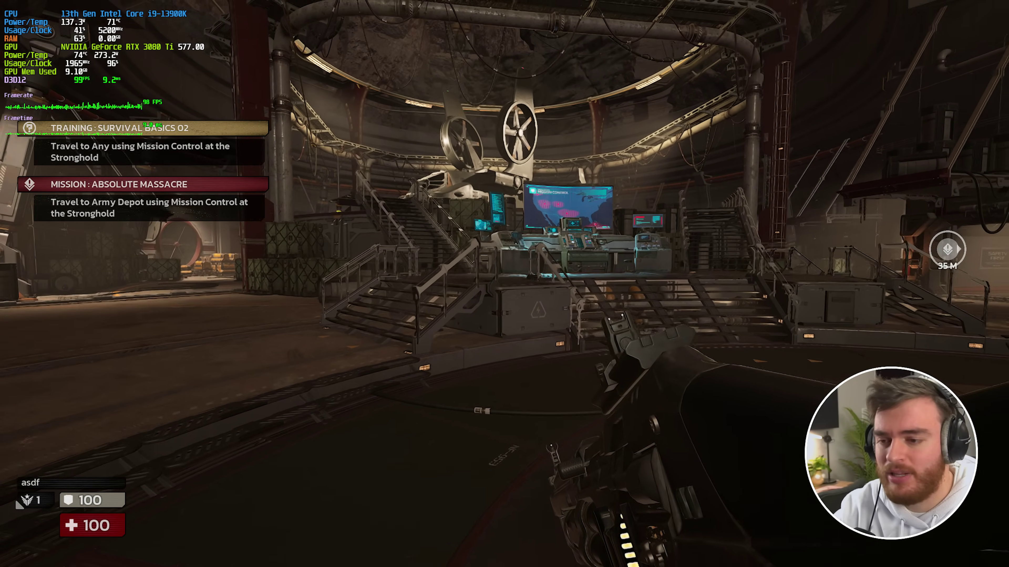
- Back away from the Skill Selection console, strafe around the hall, then pause the game
key(s)
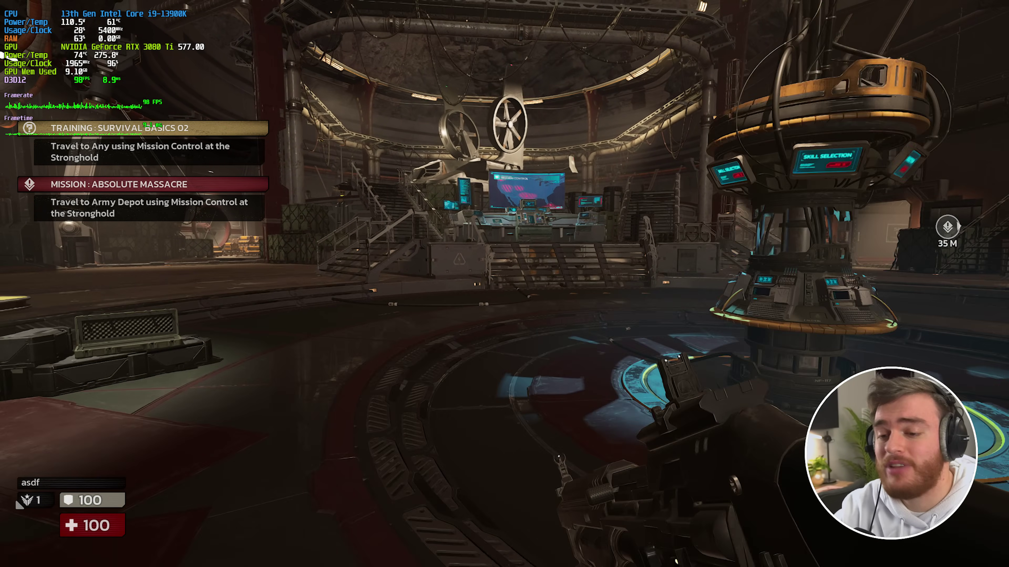
key(d)
key(s)
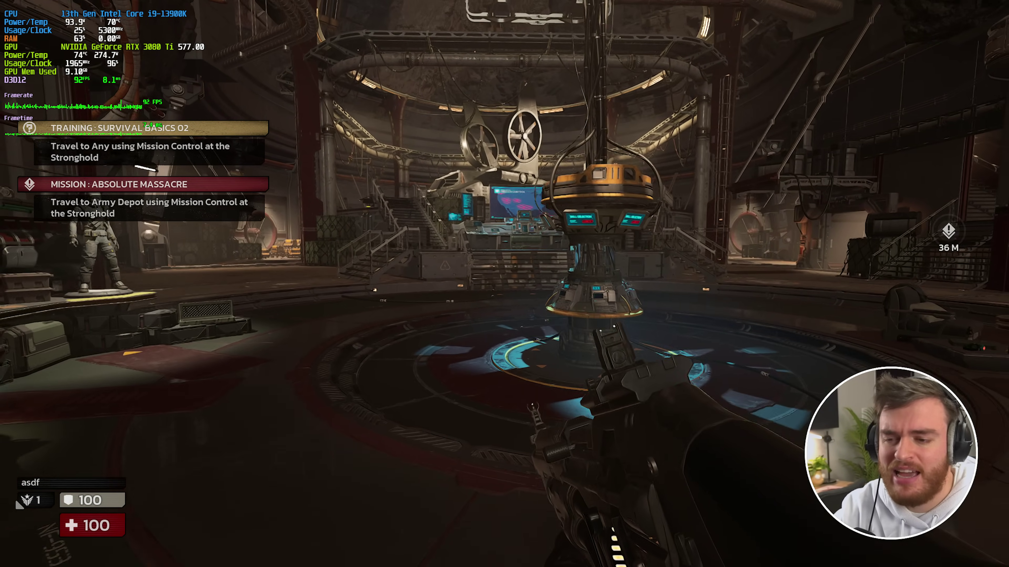
key(a)
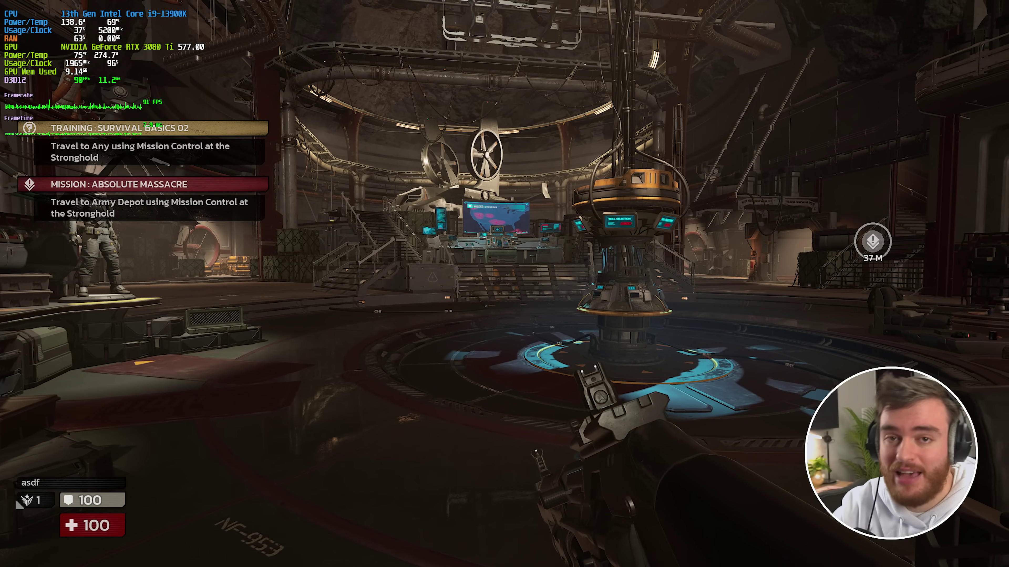
key(s)
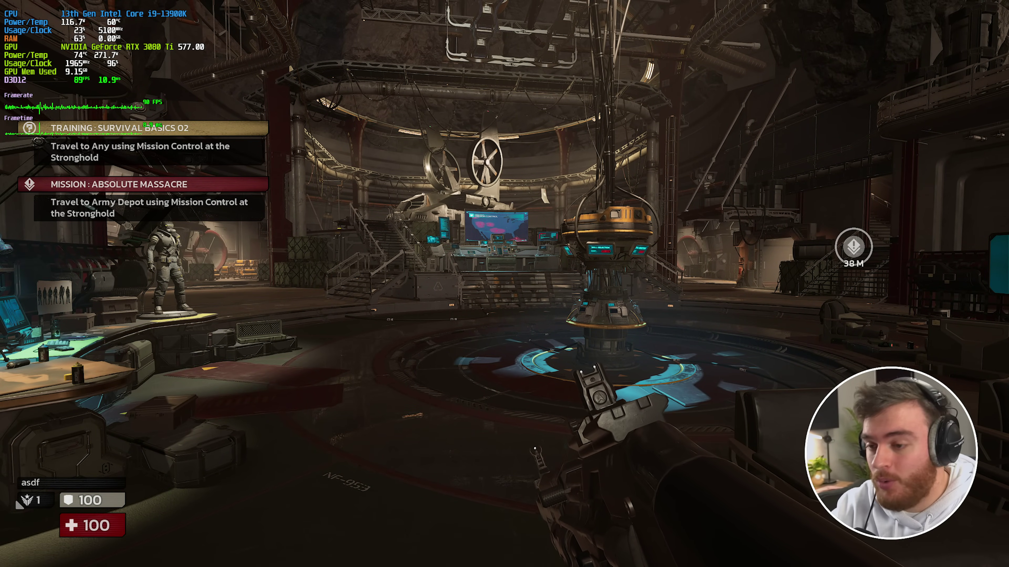
key(s)
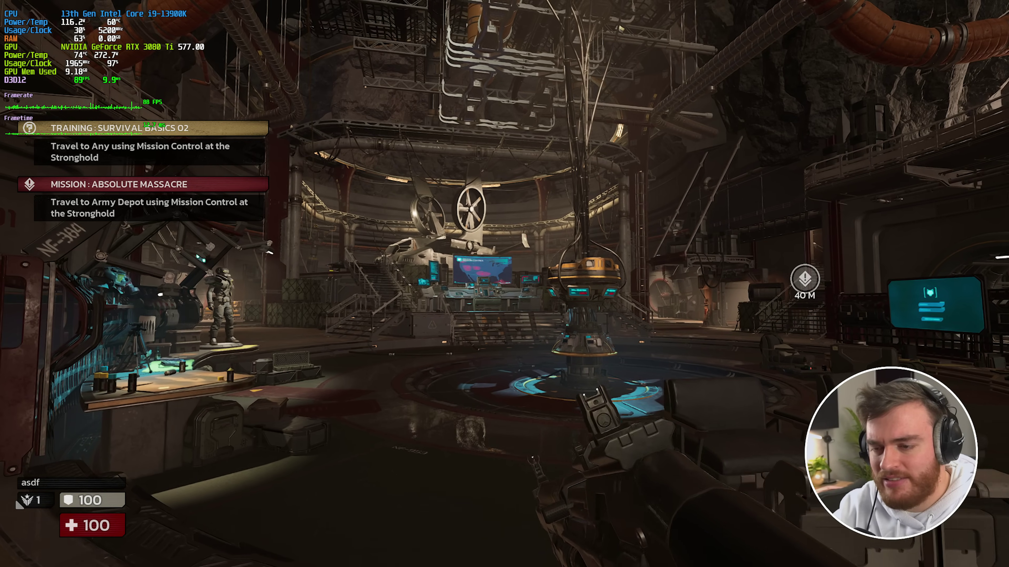
key(d)
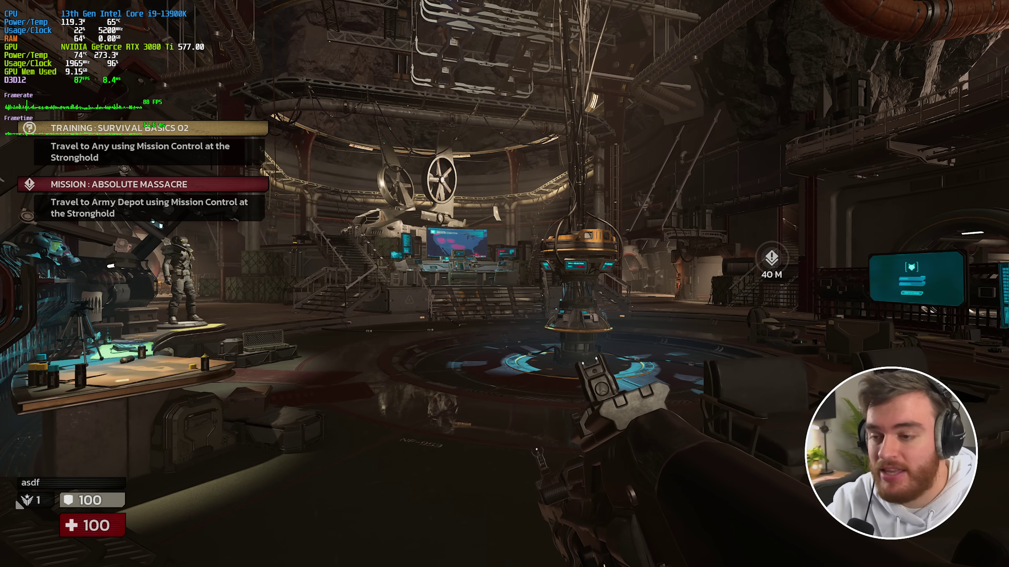
key(a)
key(d)
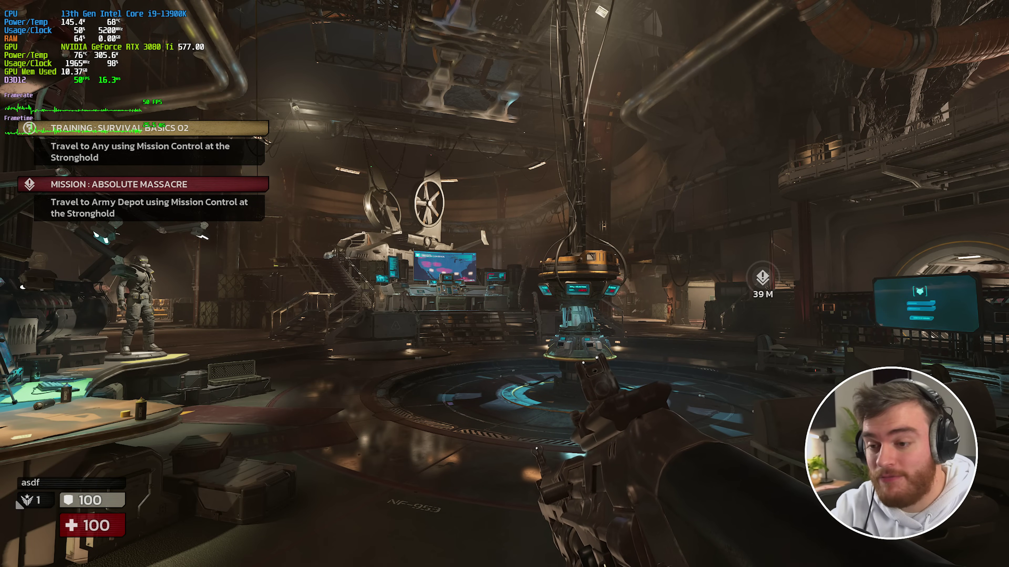
key(s)
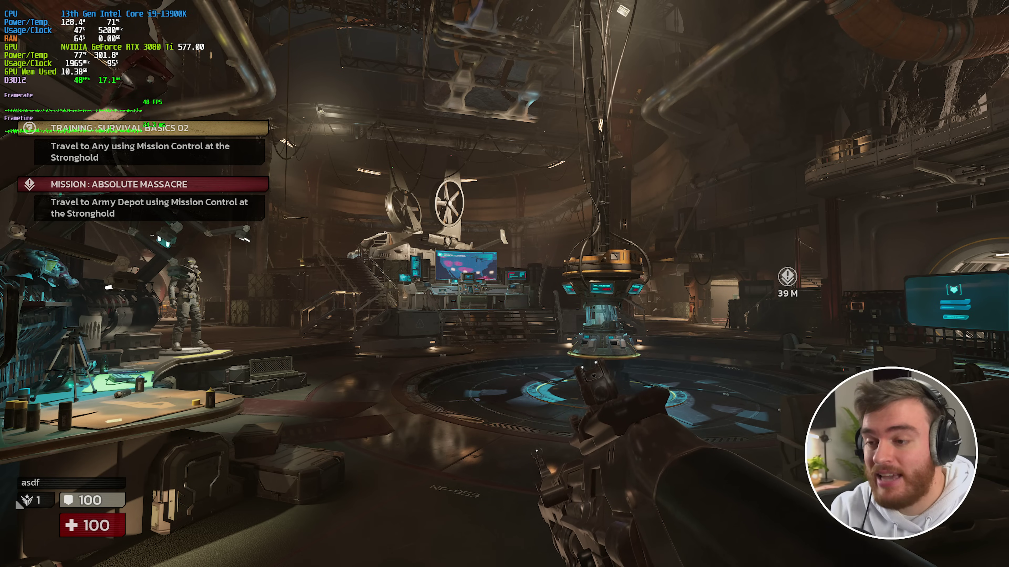
key(Escape)
- In Video settings keep Windowed Fullscreen and return the frame rate cap from 54 to Unlimited
click(142, 160)
click(163, 40)
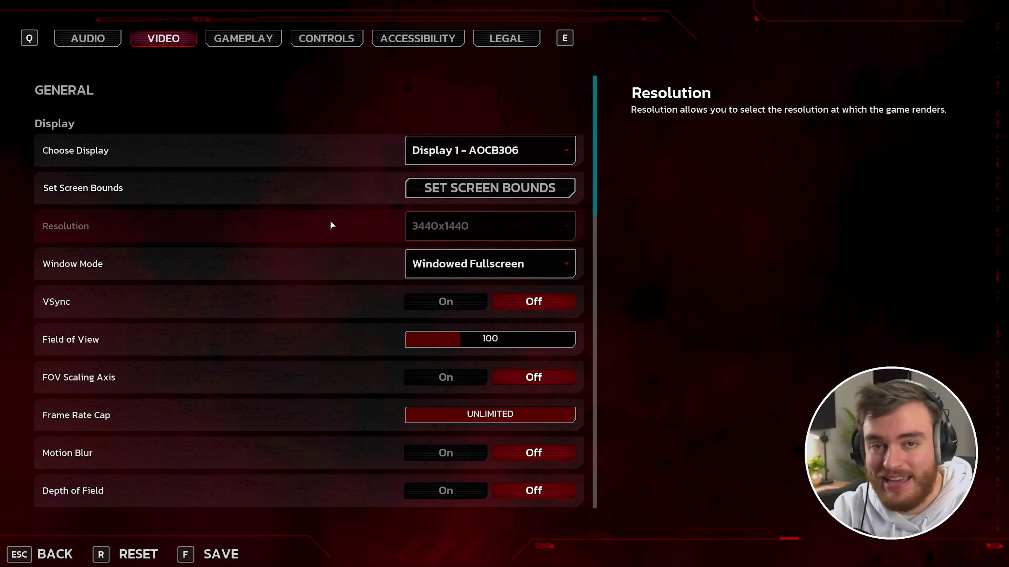
click(489, 264)
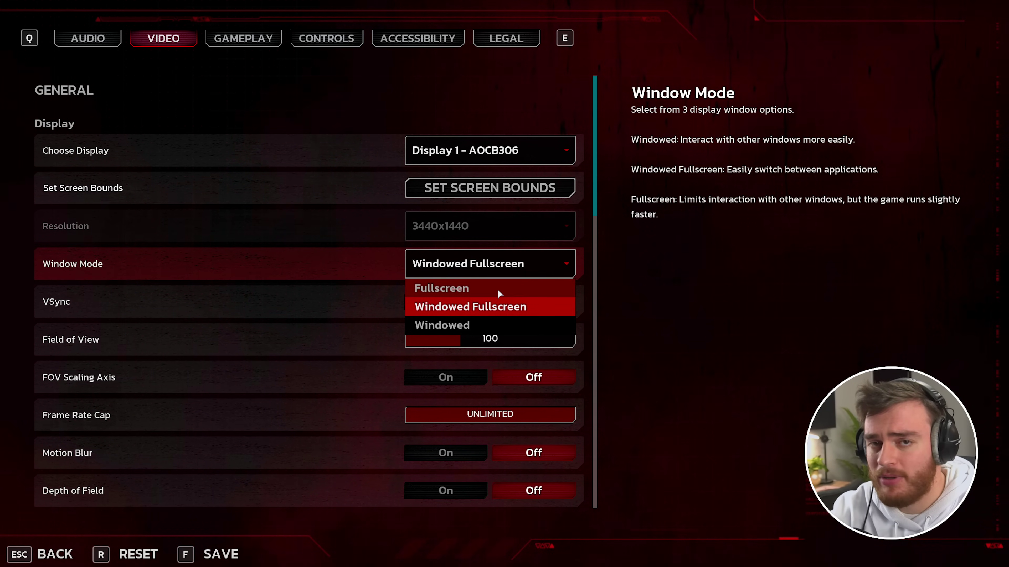
click(495, 309)
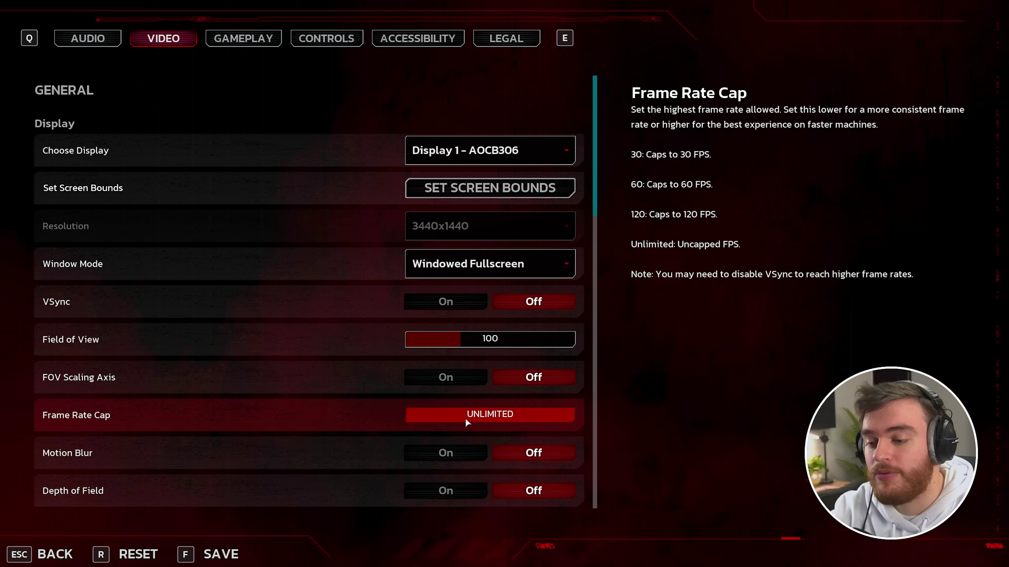
click(430, 414)
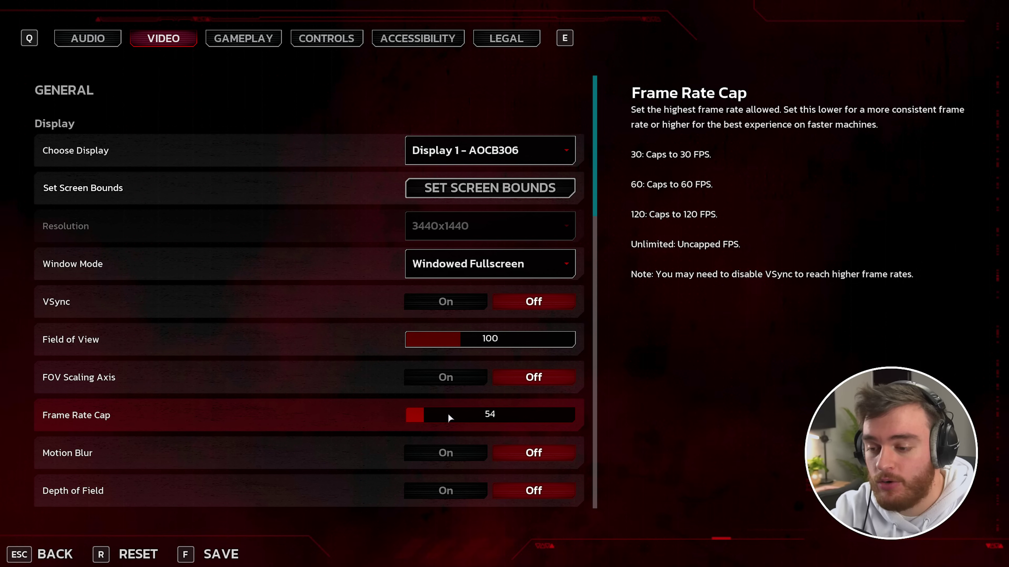
click(571, 414)
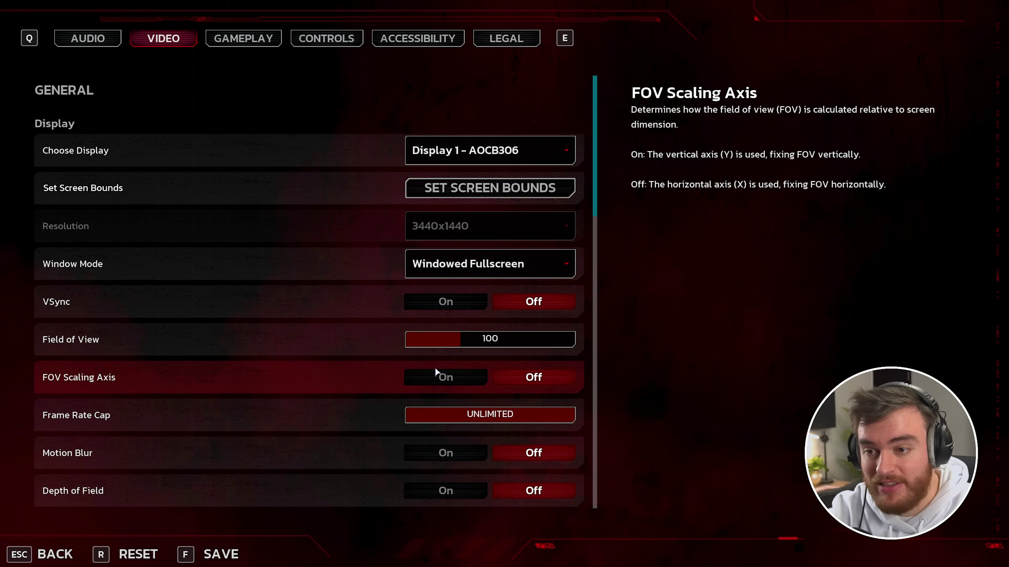
scroll(422, 433, down, 1)
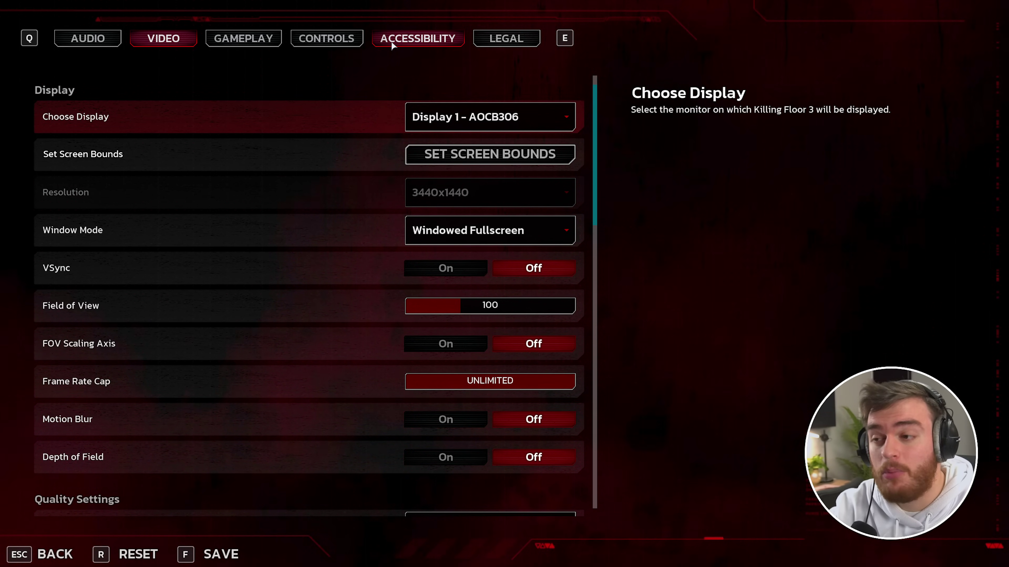
- Show the Accessibility tab with Color-Blind Mode, Subtitles, Screen Shake and Camera Bob options
click(437, 37)
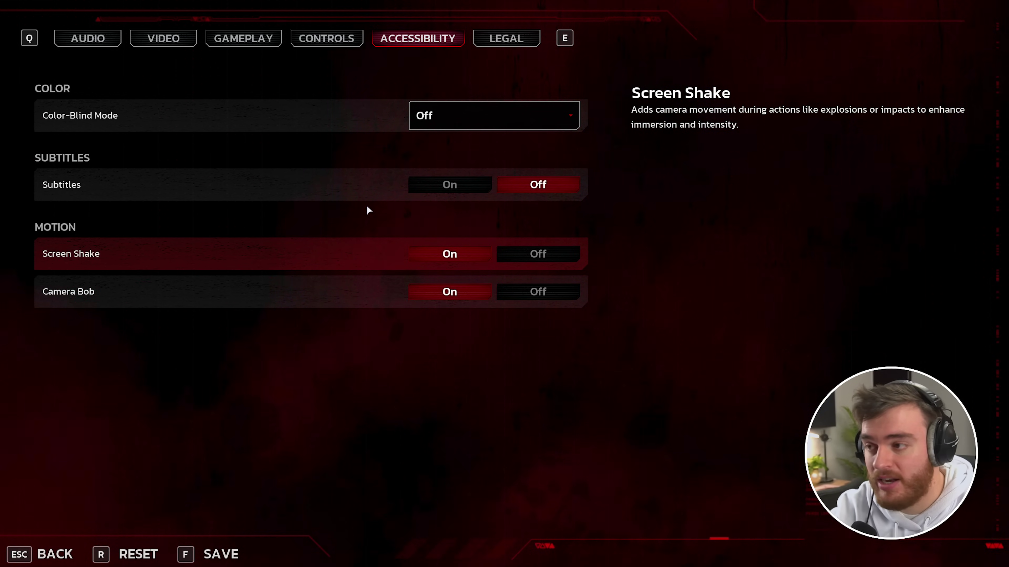
- Back on the Video tab, keep the Ultra quality preset and scroll through the Lumen and DLSS options
click(183, 38)
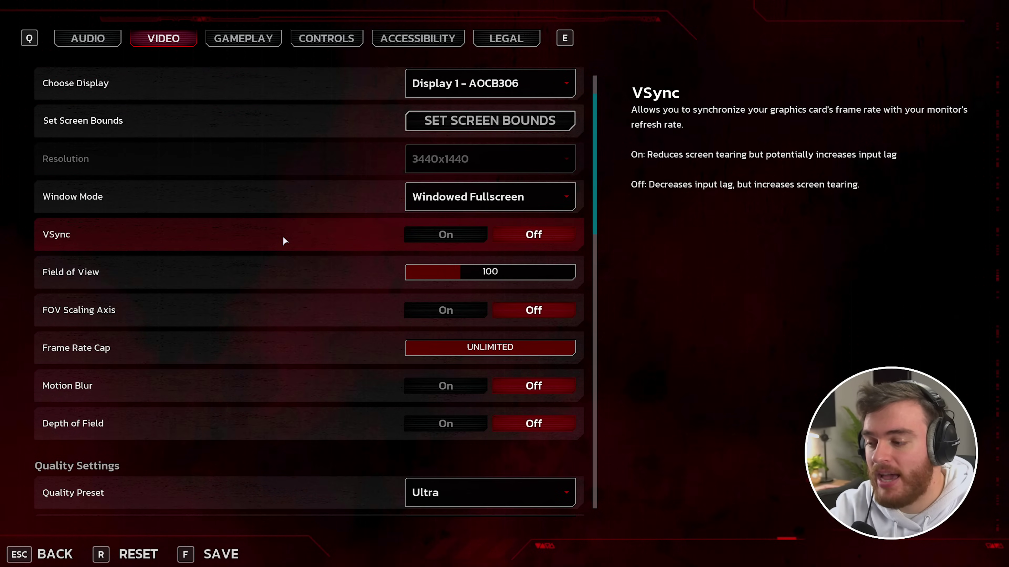
scroll(283, 241, down, 9)
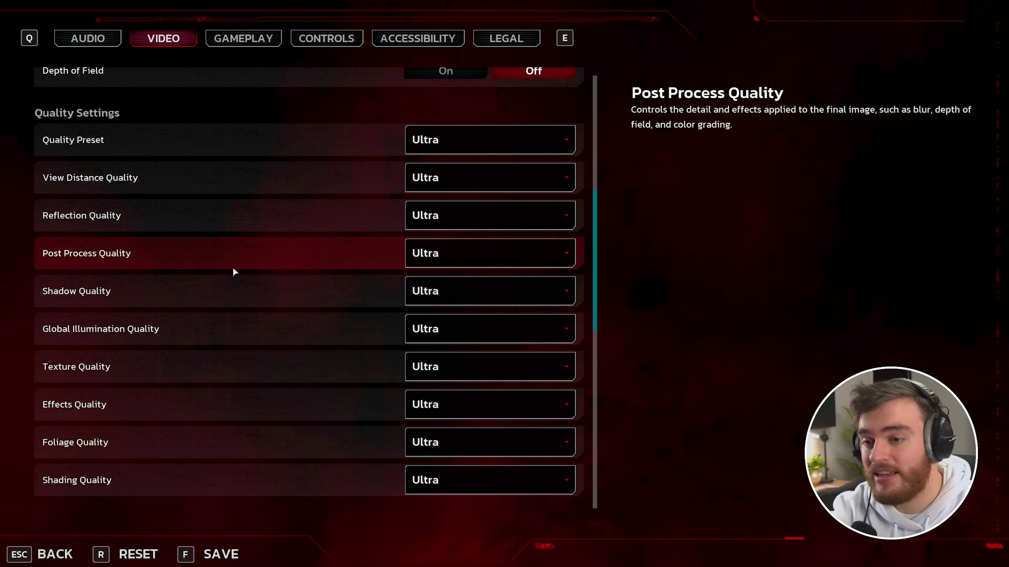
scroll(268, 243, down, 1)
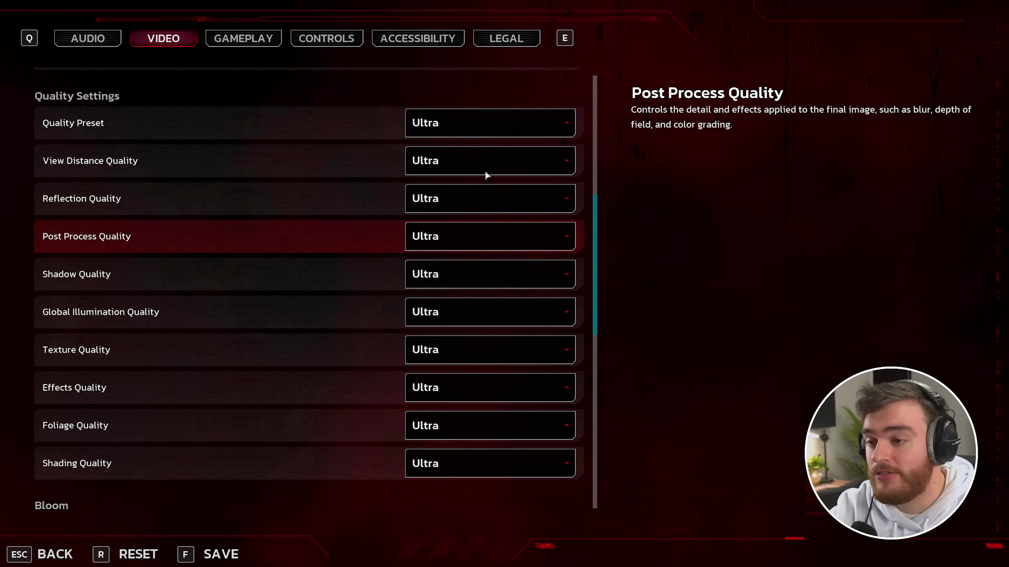
click(472, 130)
click(470, 206)
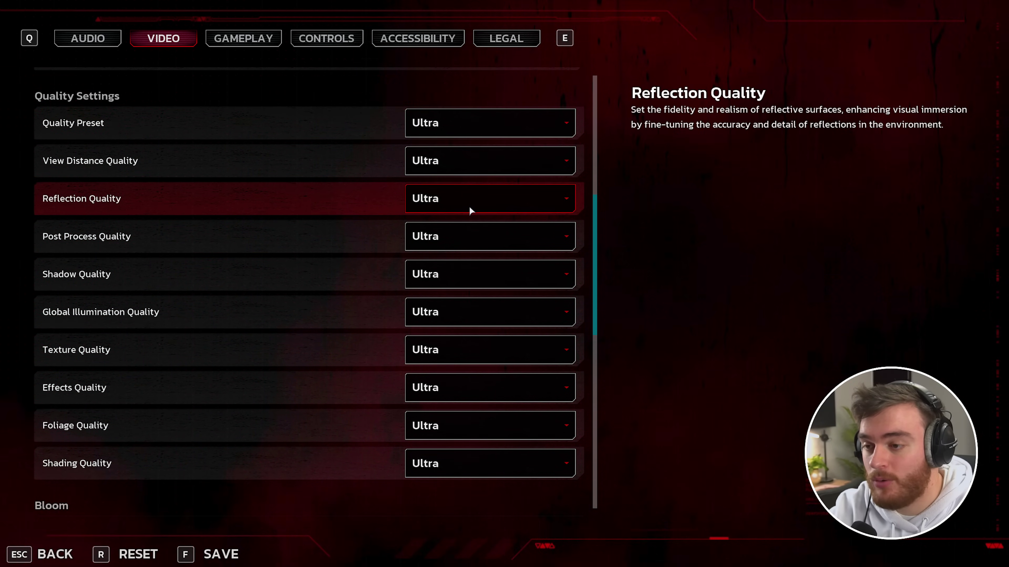
scroll(488, 223, down, 5)
scroll(488, 225, down, 10)
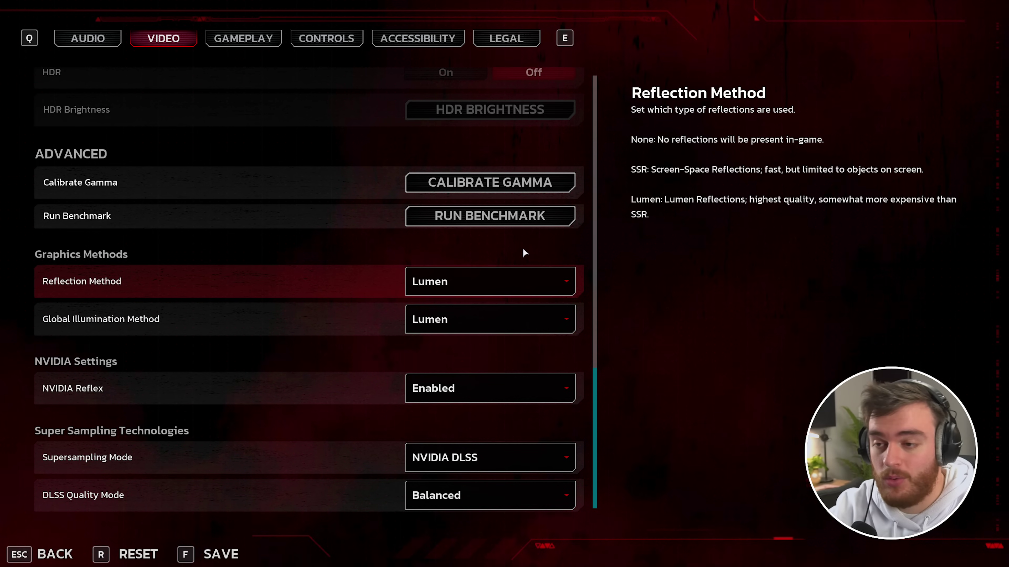
scroll(526, 249, up, 11)
scroll(504, 262, up, 3)
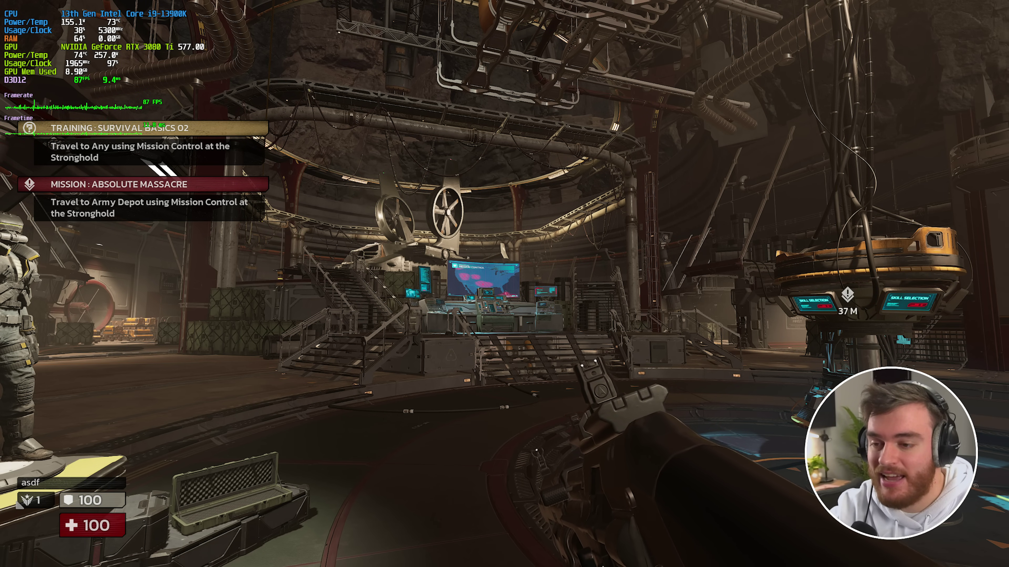
- Pause, scroll through the Video quality options, then close the menus and resume play
key(Escape)
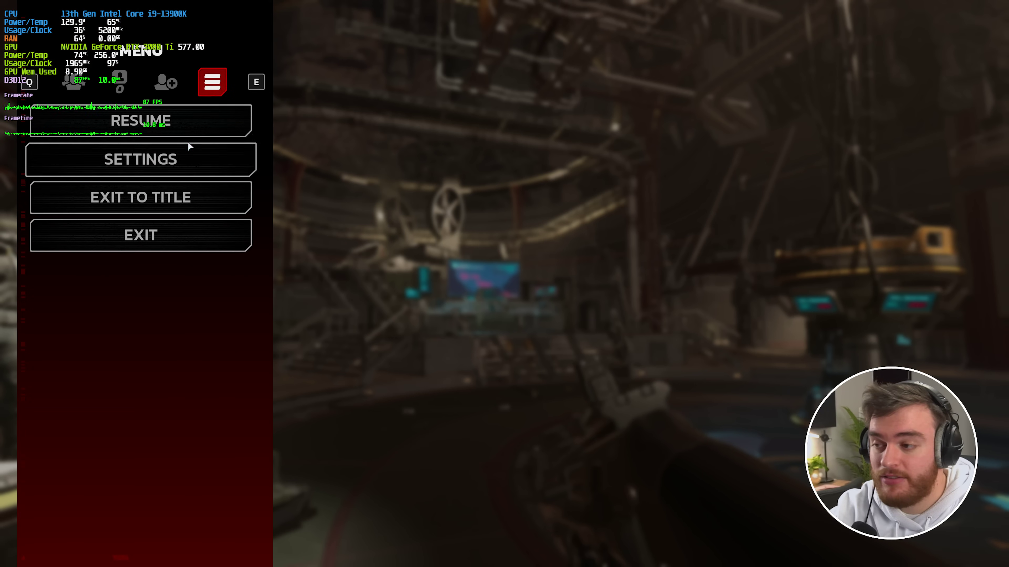
click(188, 158)
click(163, 38)
scroll(340, 243, down, 7)
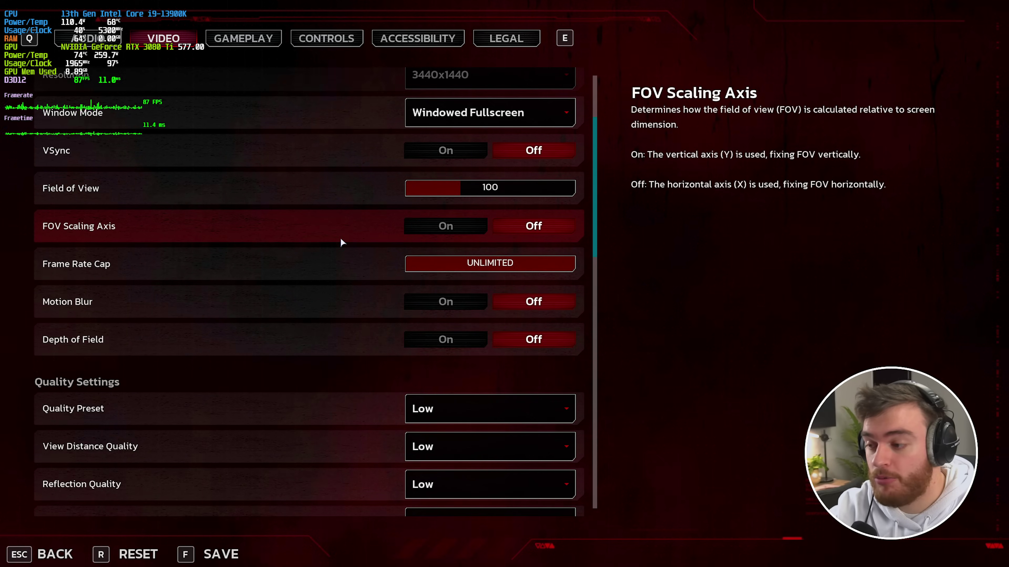
scroll(303, 281, down, 3)
scroll(308, 270, up, 1)
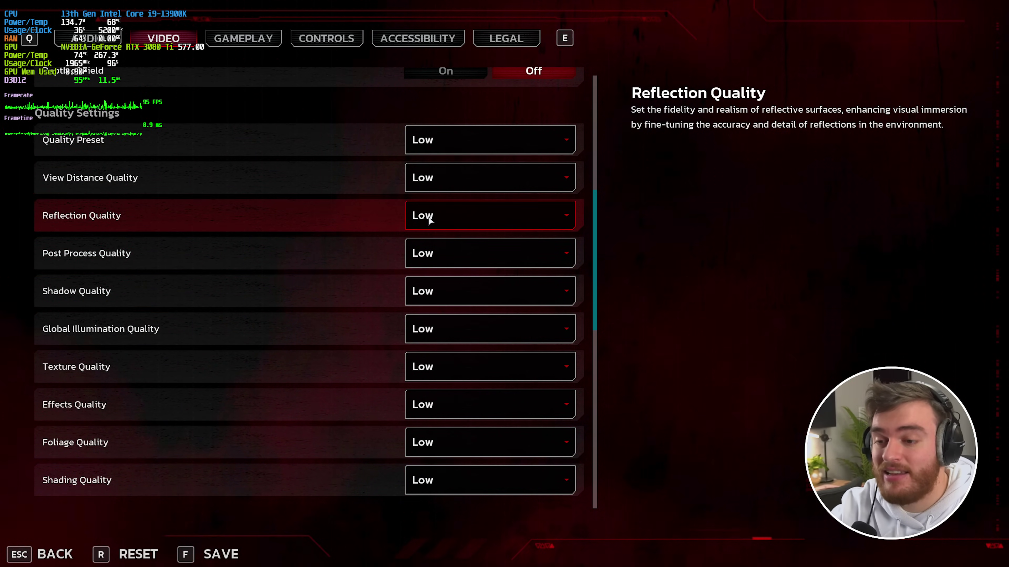
scroll(437, 231, down, 4)
scroll(449, 243, down, 9)
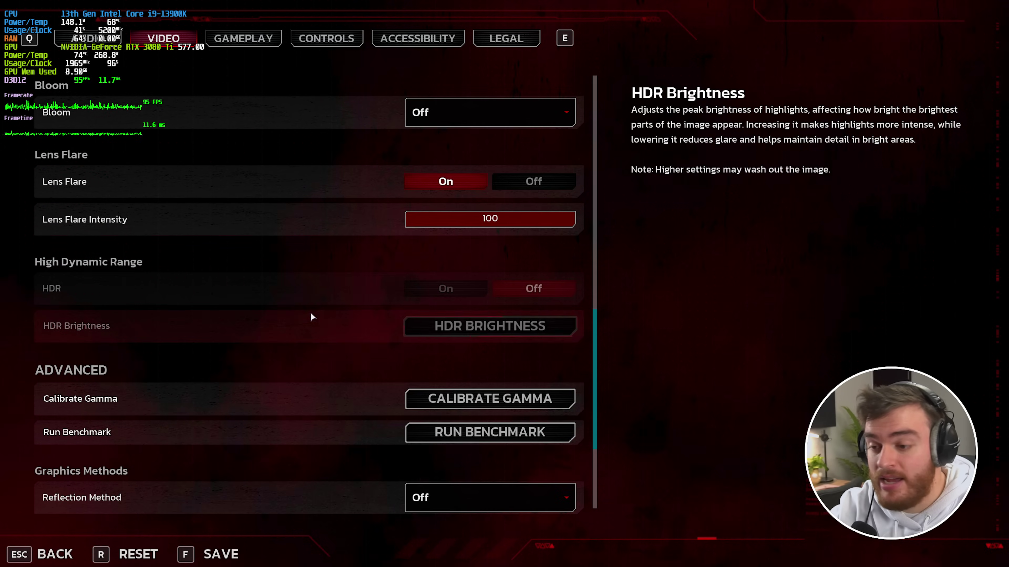
scroll(449, 275, down, 2)
key(Escape)
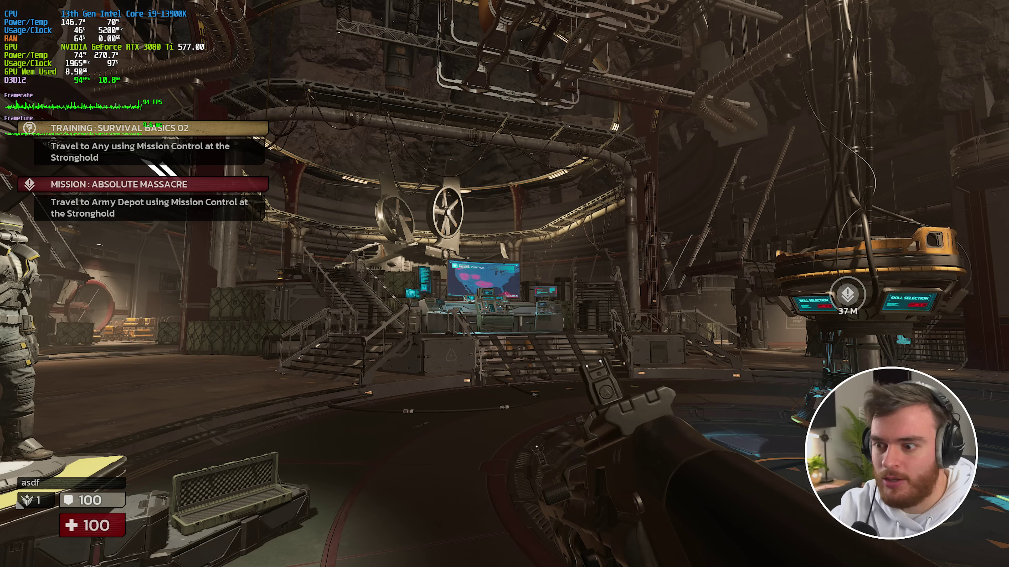
key(Escape)
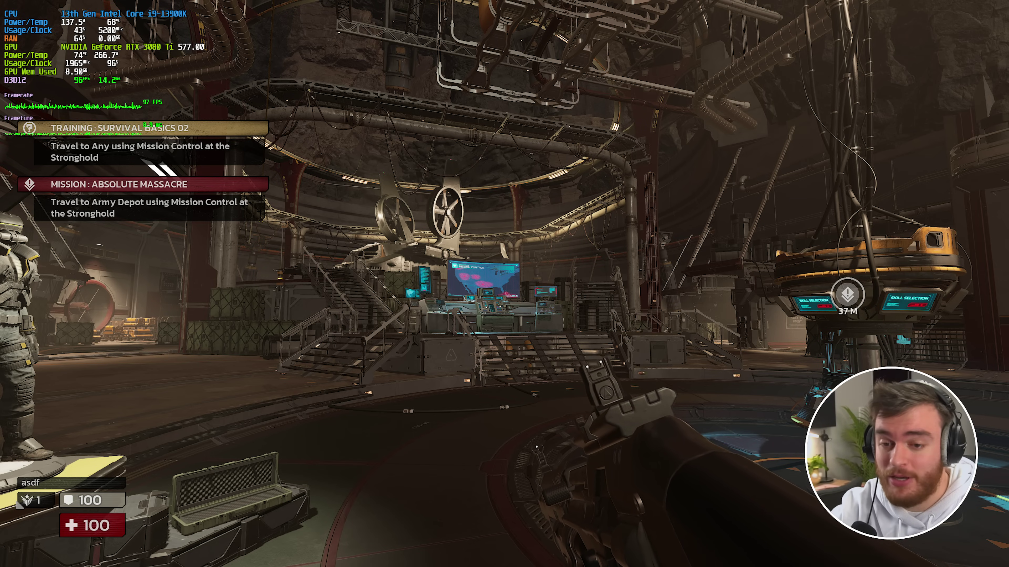
- Reopen the Video settings and hide the performance stats overlay with Alt+O
key(Escape)
click(174, 153)
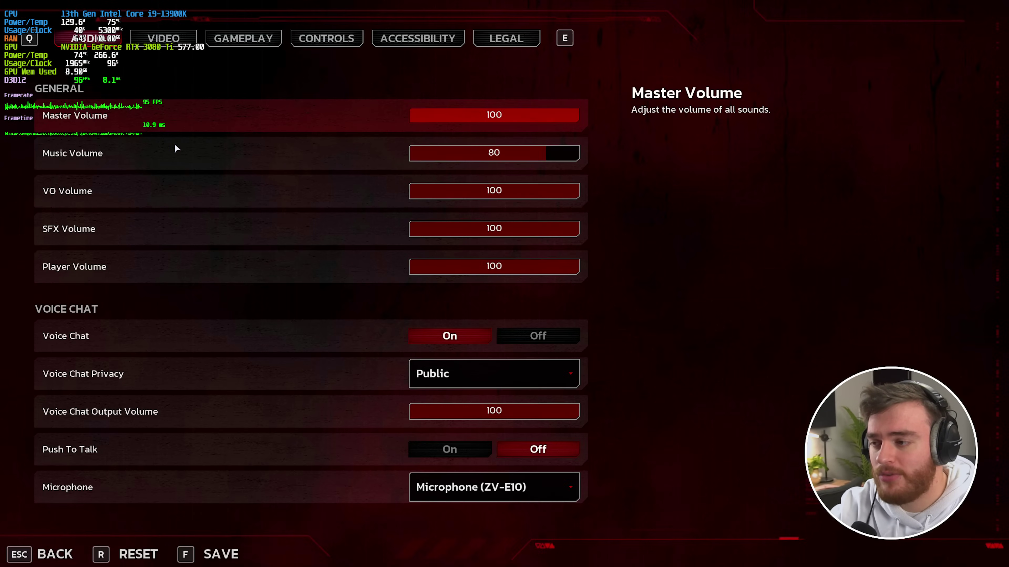
click(166, 35)
scroll(286, 258, down, 10)
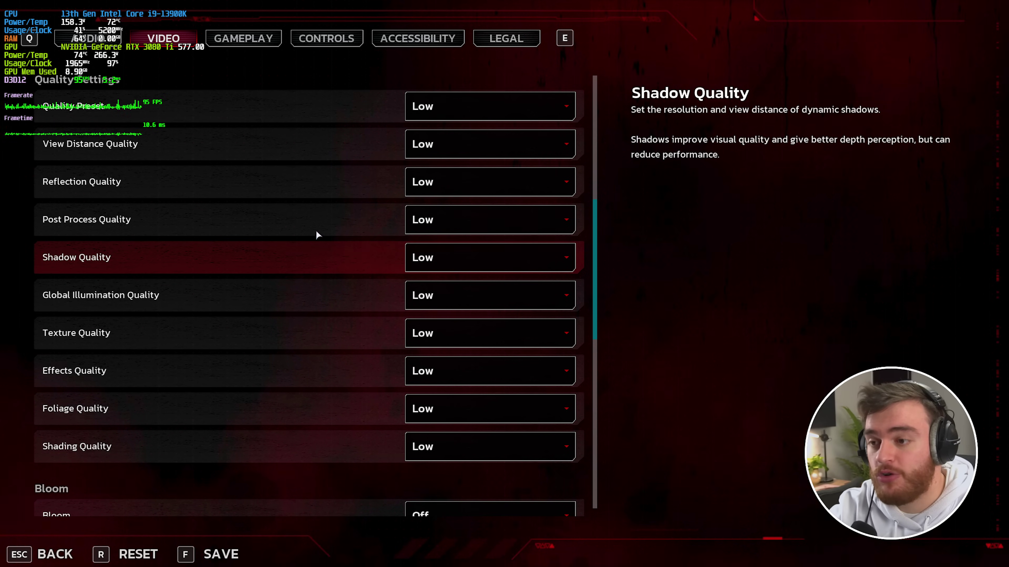
key(alt+o)
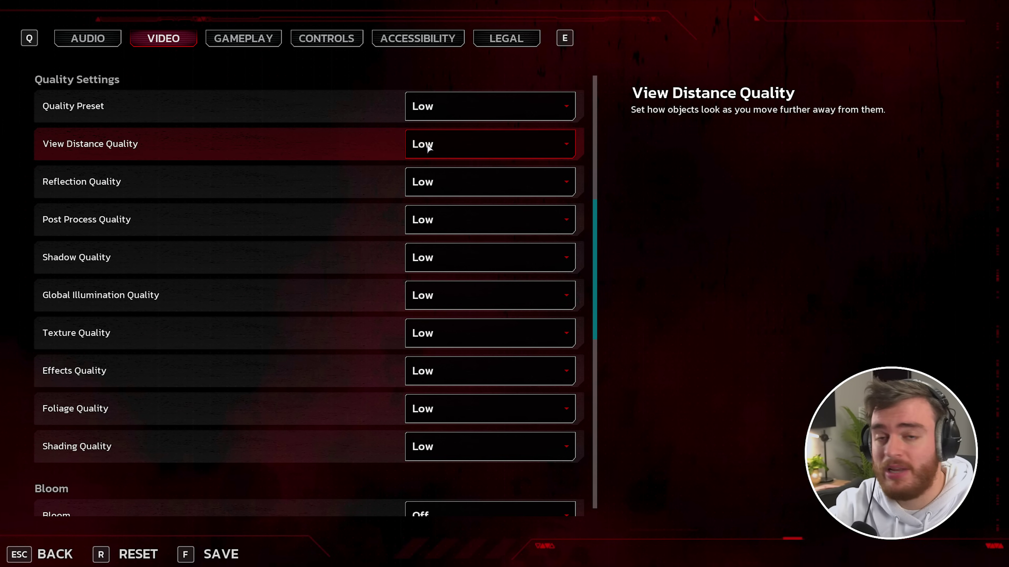
- Set View Distance, Reflection and Post Process Quality to Ultra
click(462, 150)
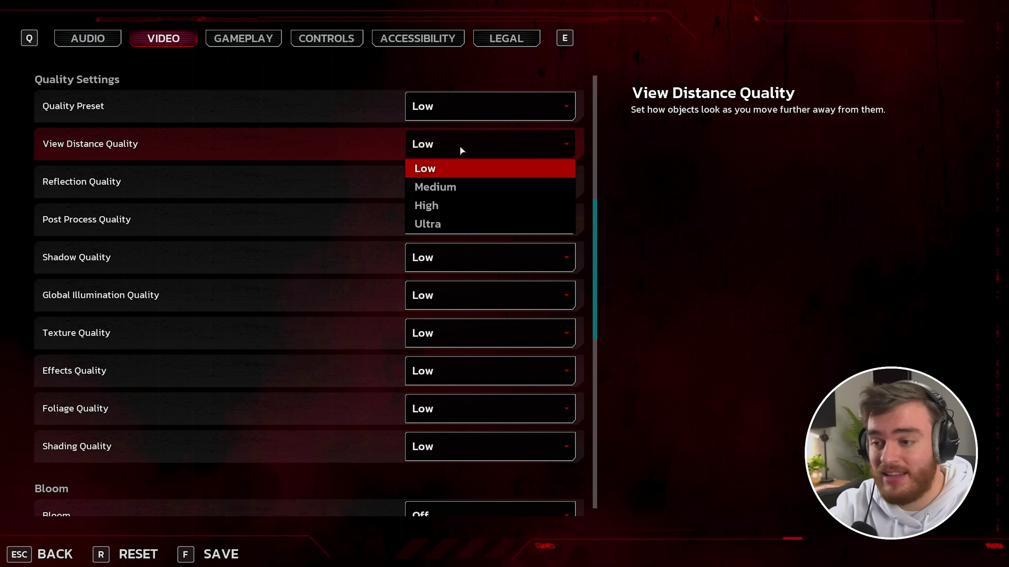
click(453, 223)
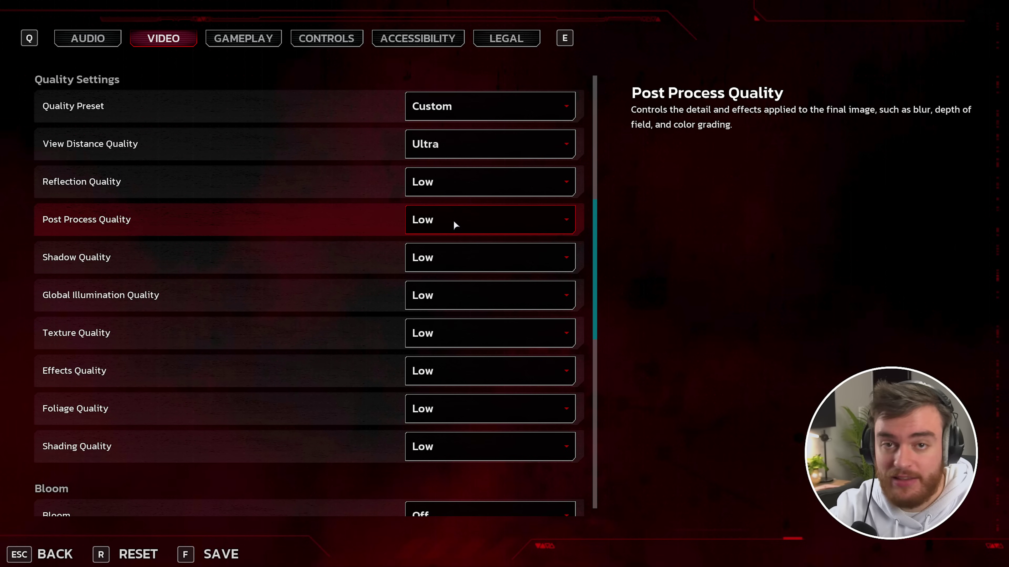
click(480, 190)
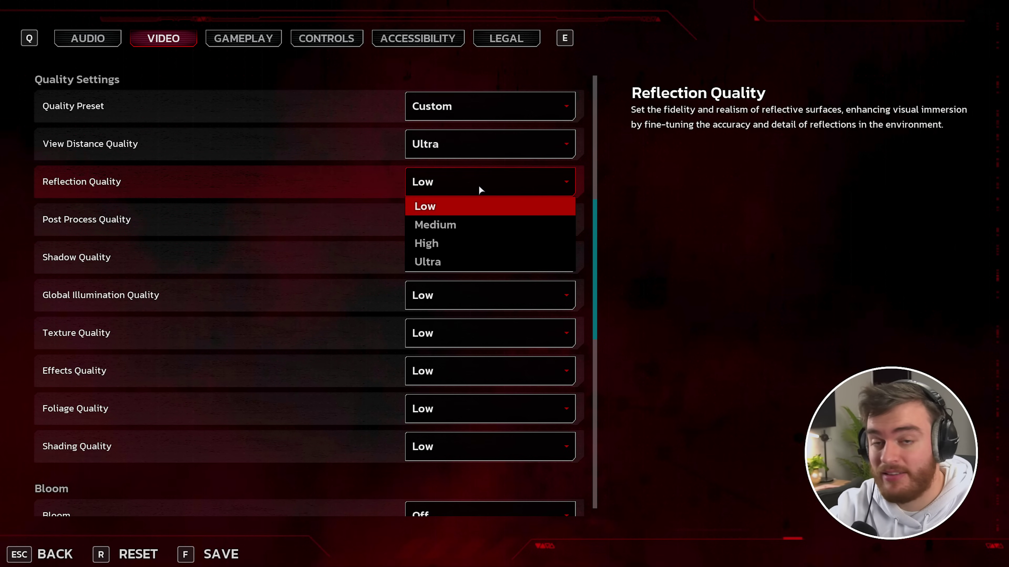
click(479, 262)
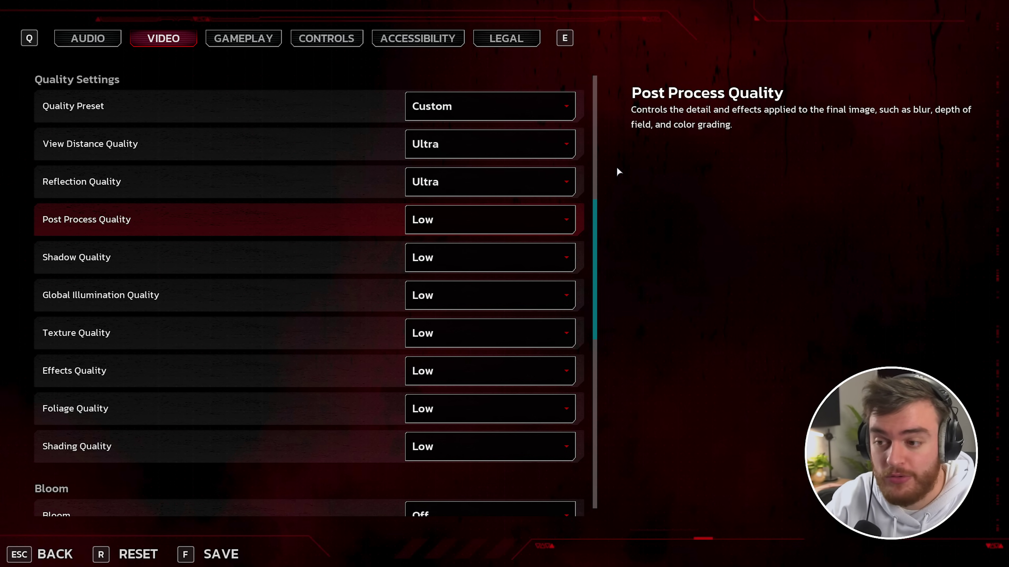
click(541, 221)
click(503, 240)
- Check the game view, then set Global Illumination and Texture Quality to Ultra
key(Escape)
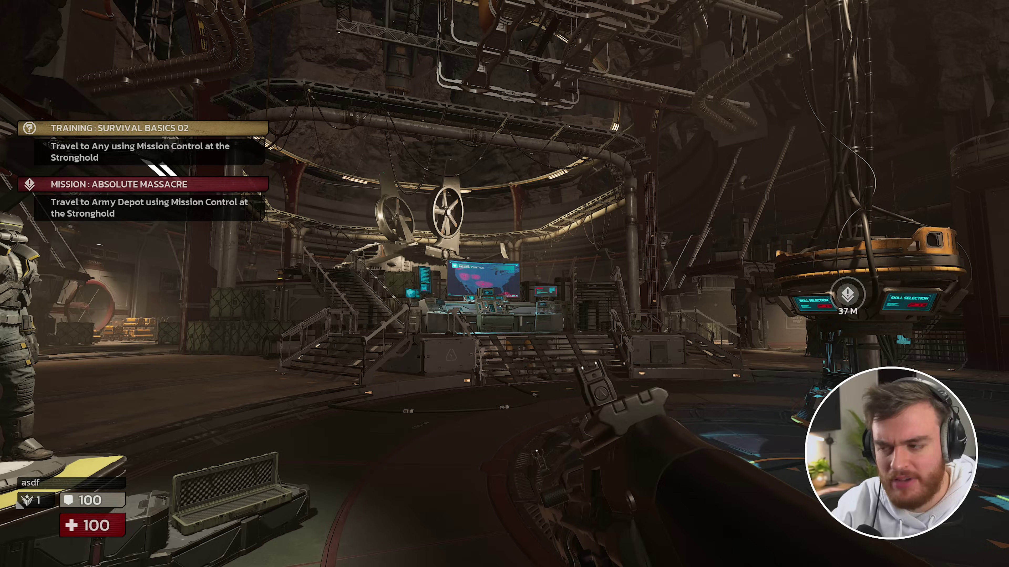
key(Escape)
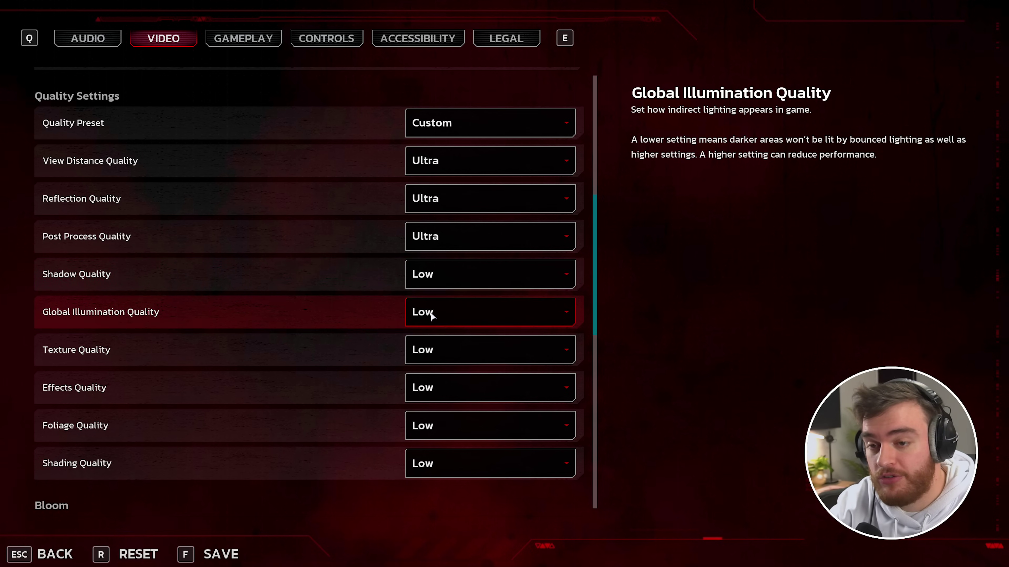
click(432, 315)
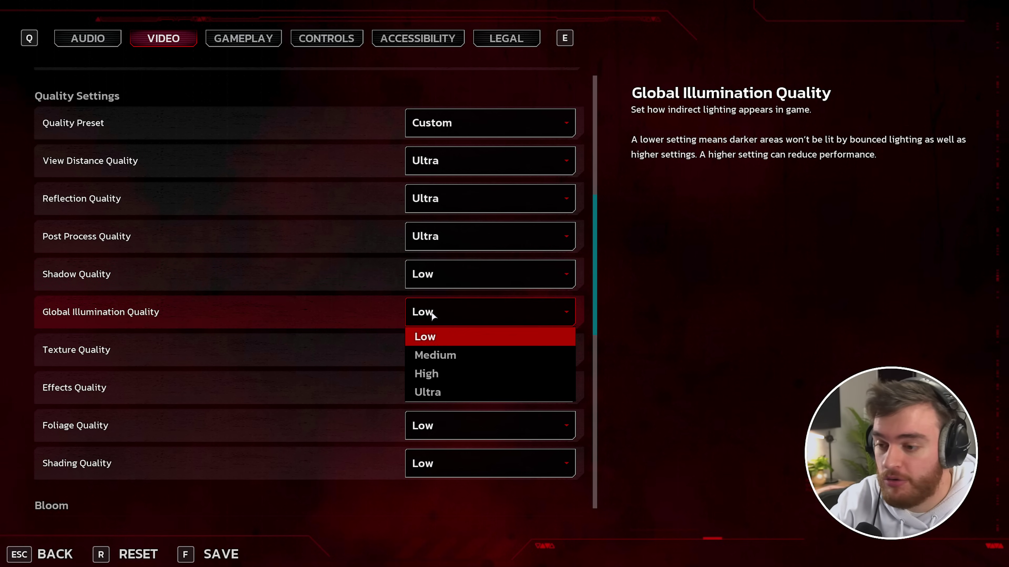
click(440, 391)
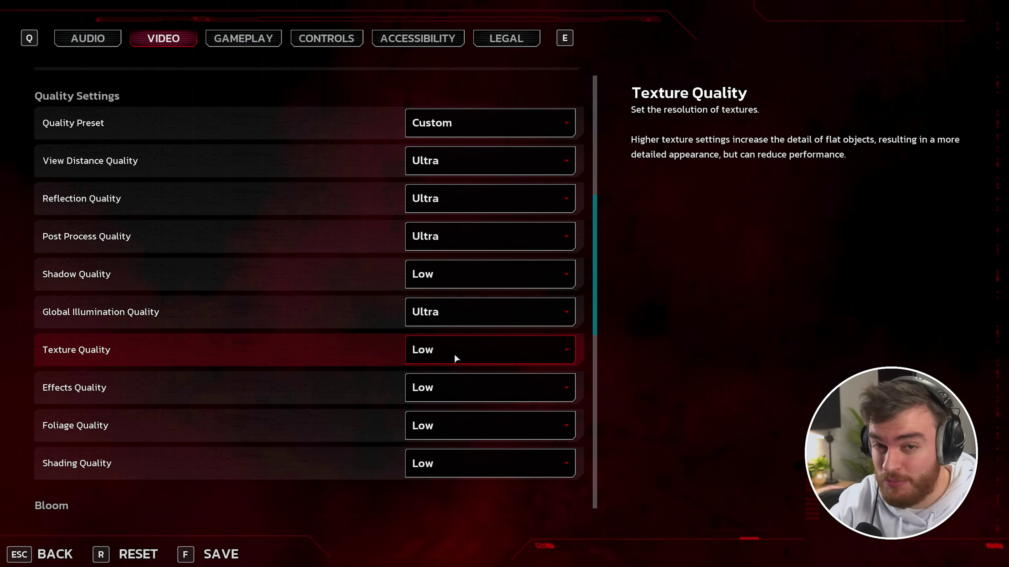
click(492, 346)
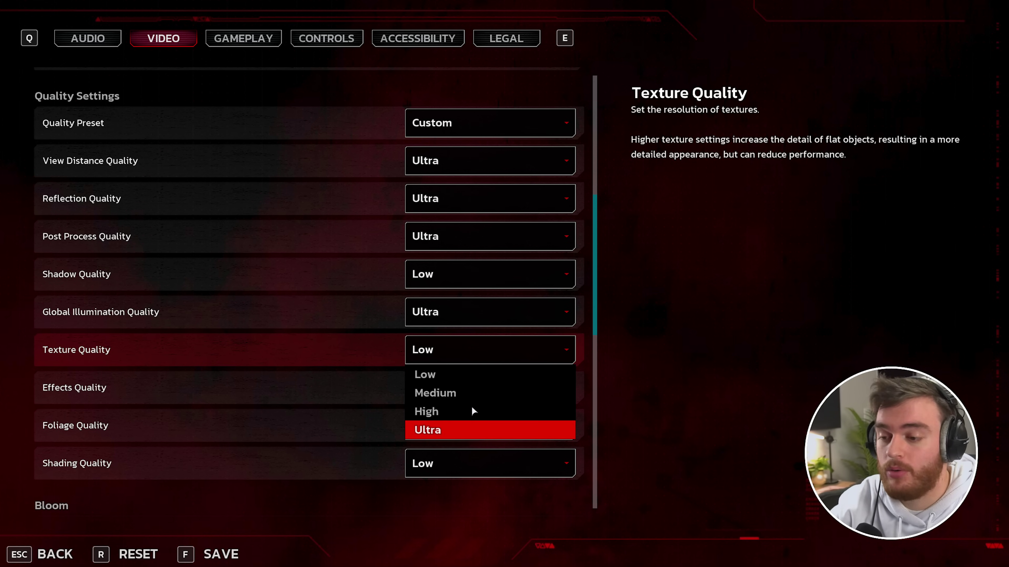
click(469, 431)
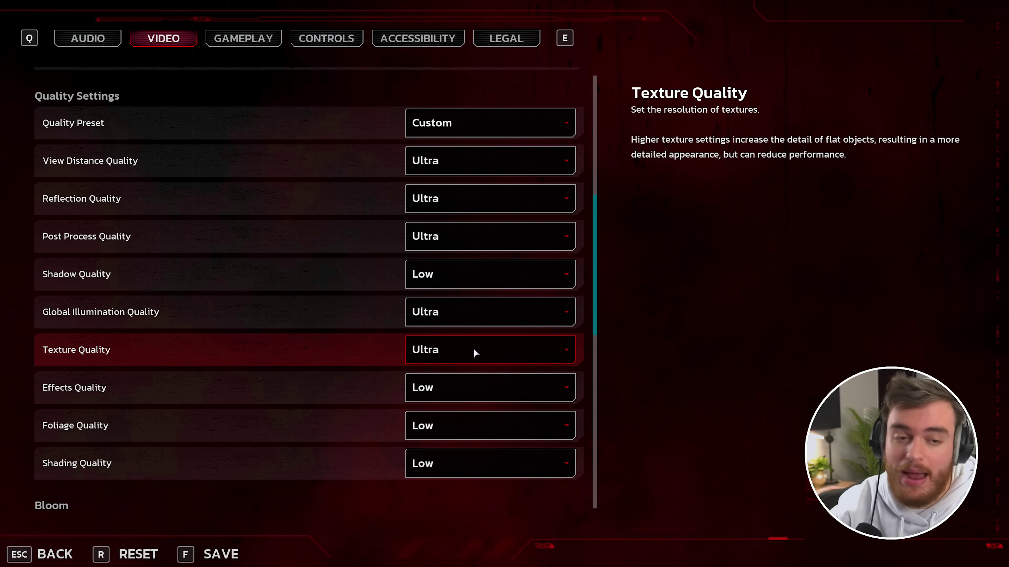
- Set Foliage Quality to Medium and Shading Quality to Ultra
click(470, 419)
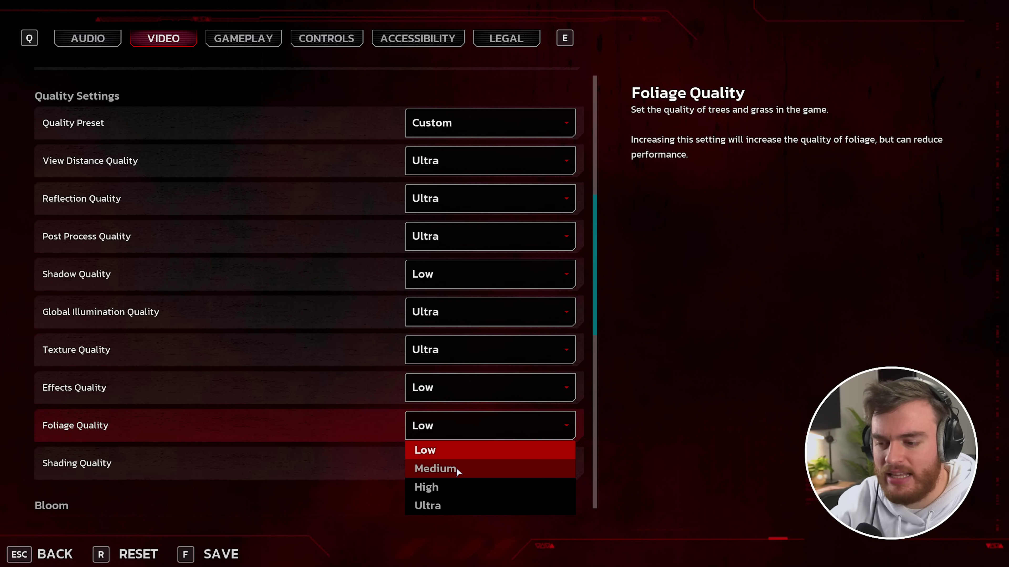
click(457, 468)
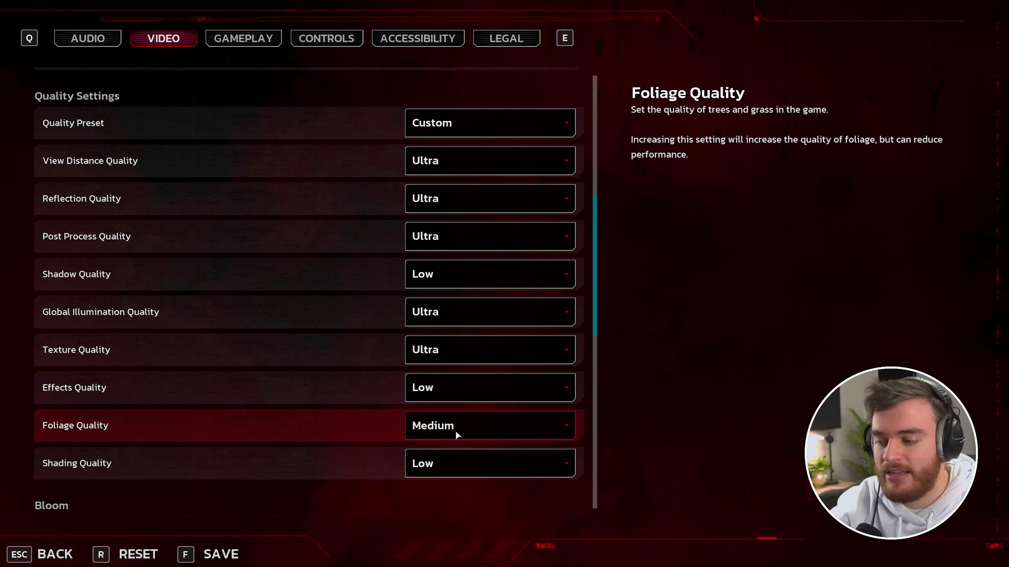
click(470, 457)
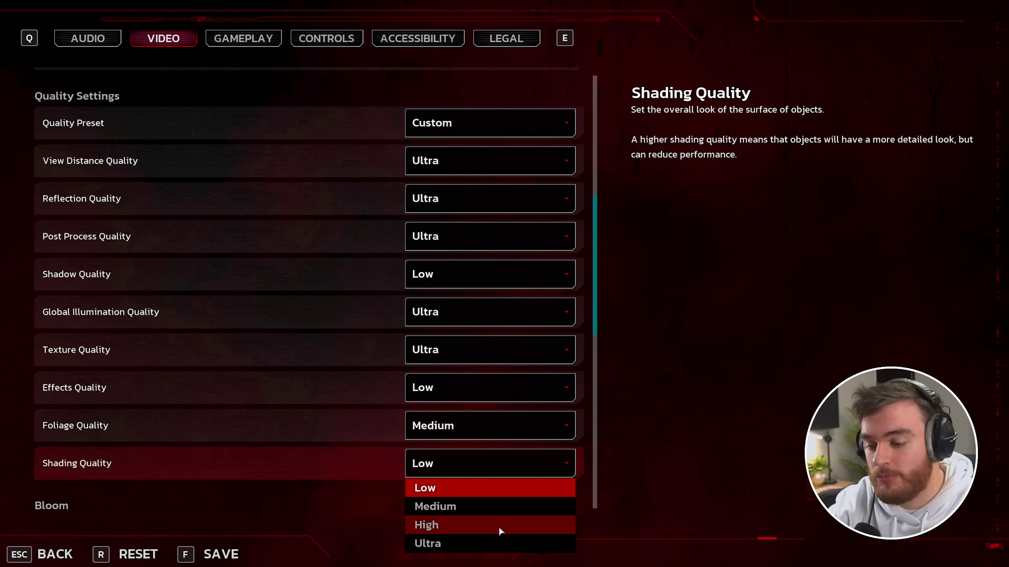
click(493, 545)
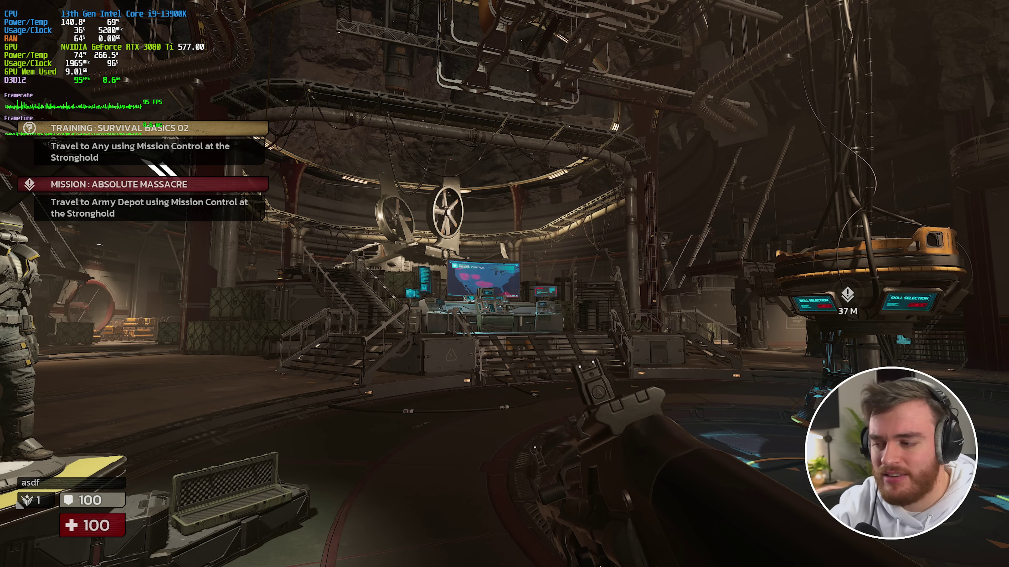
- Pause the game again after playing with the new quality settings
key(Escape)
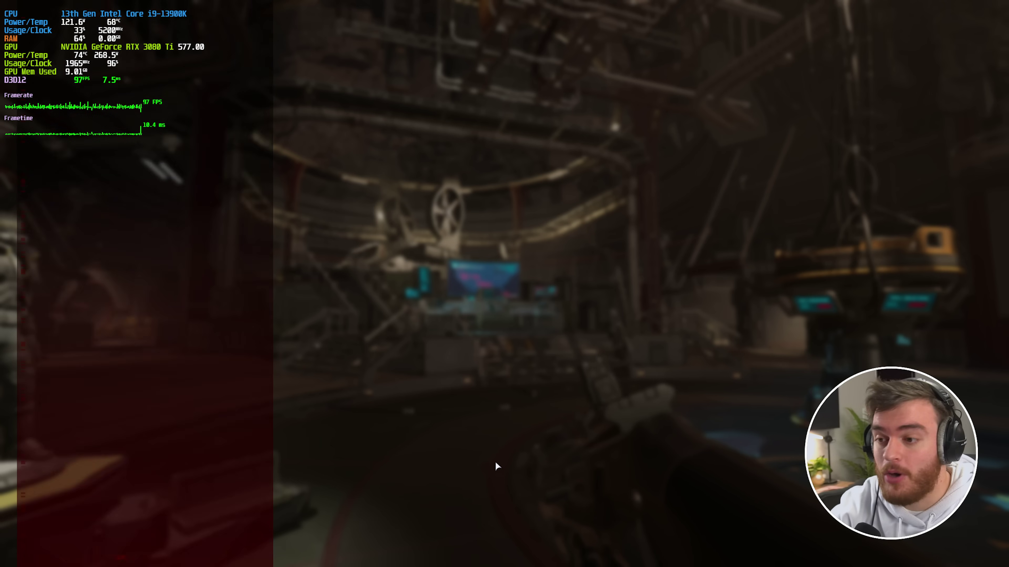
- Scroll through the Video tab's Quality Settings to review them, then return to the hub
click(135, 153)
click(178, 43)
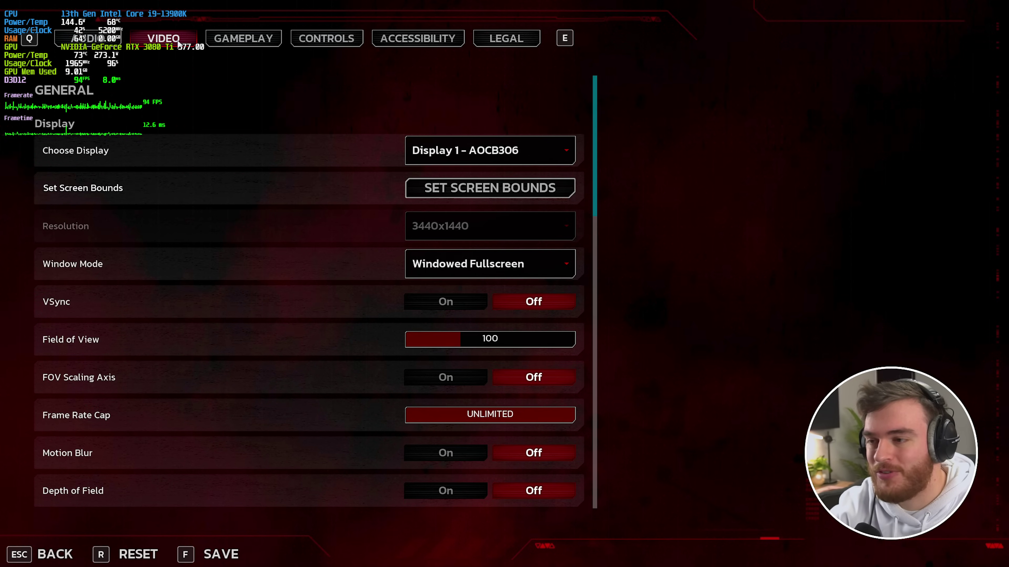
scroll(225, 160, down, 3)
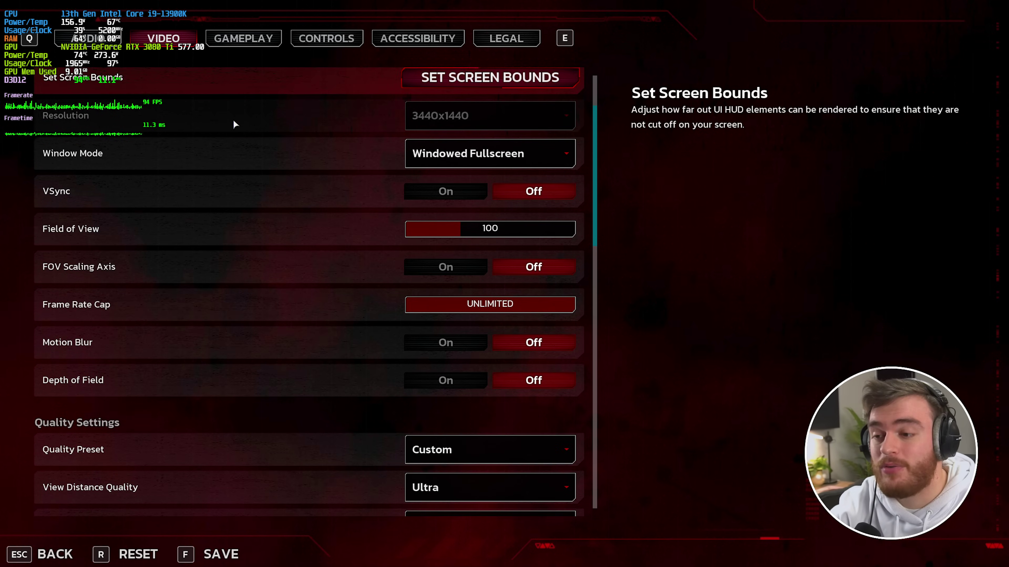
scroll(269, 184, down, 9)
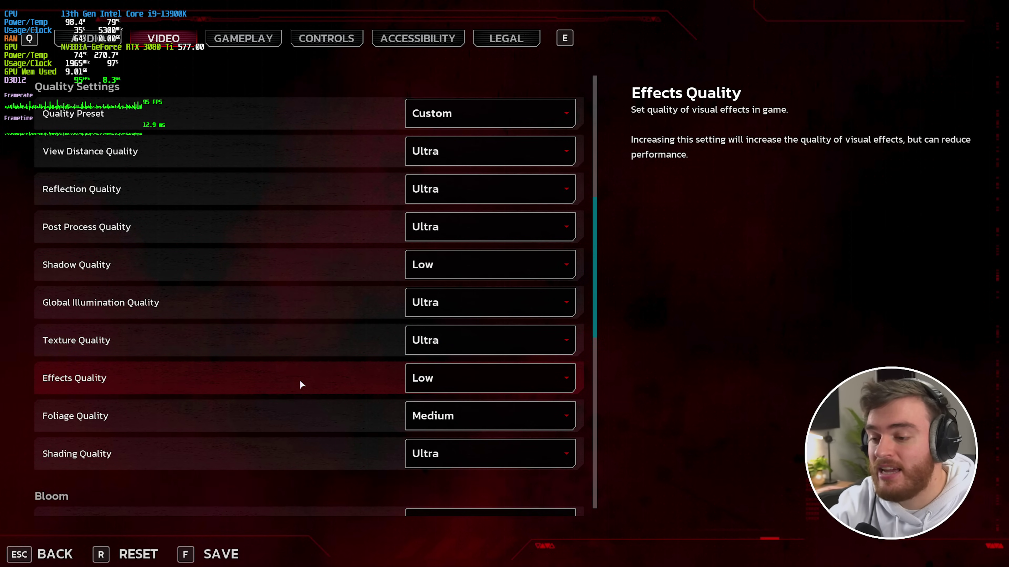
scroll(297, 379, down, 6)
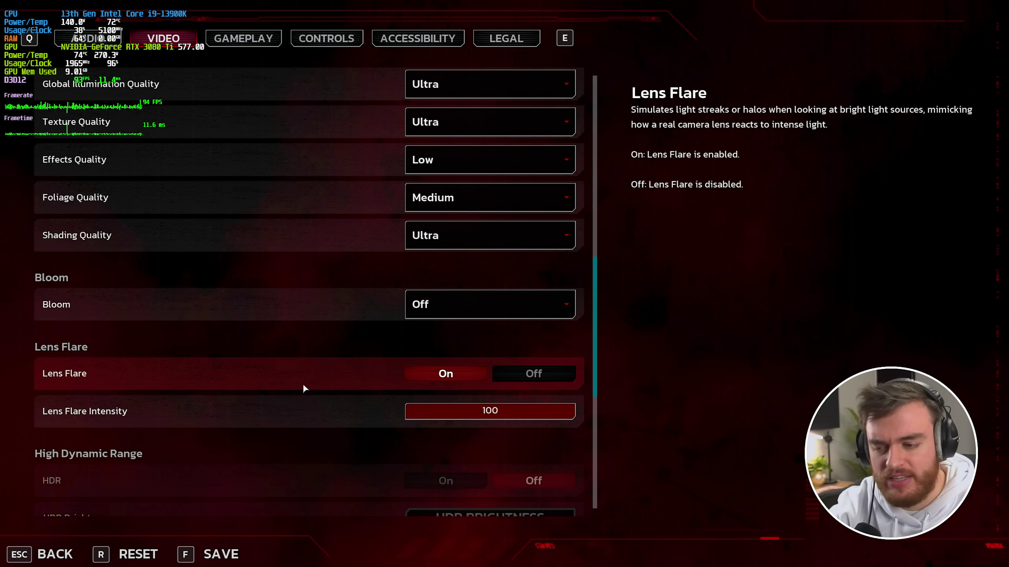
scroll(304, 387, up, 6)
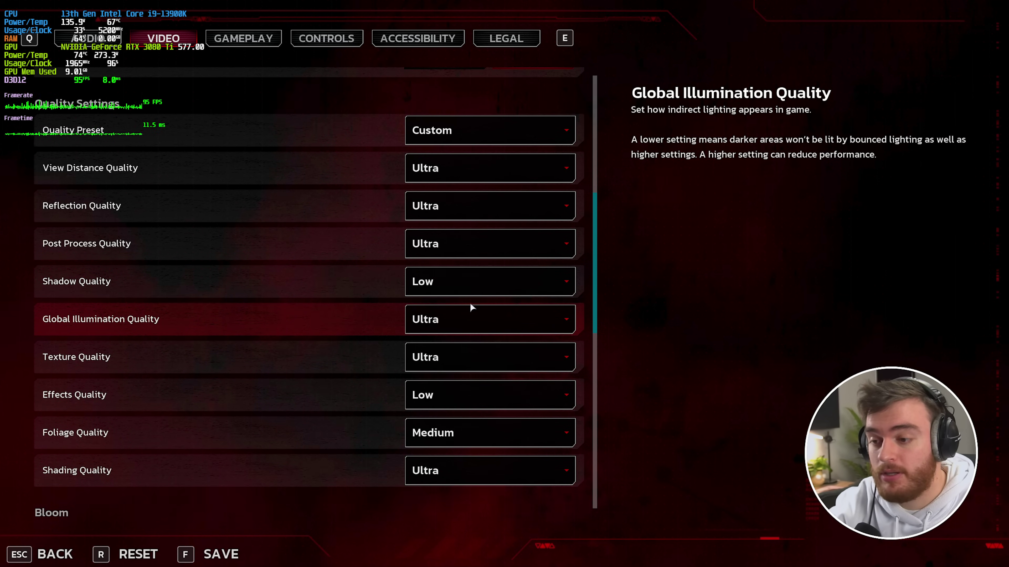
key(Escape)
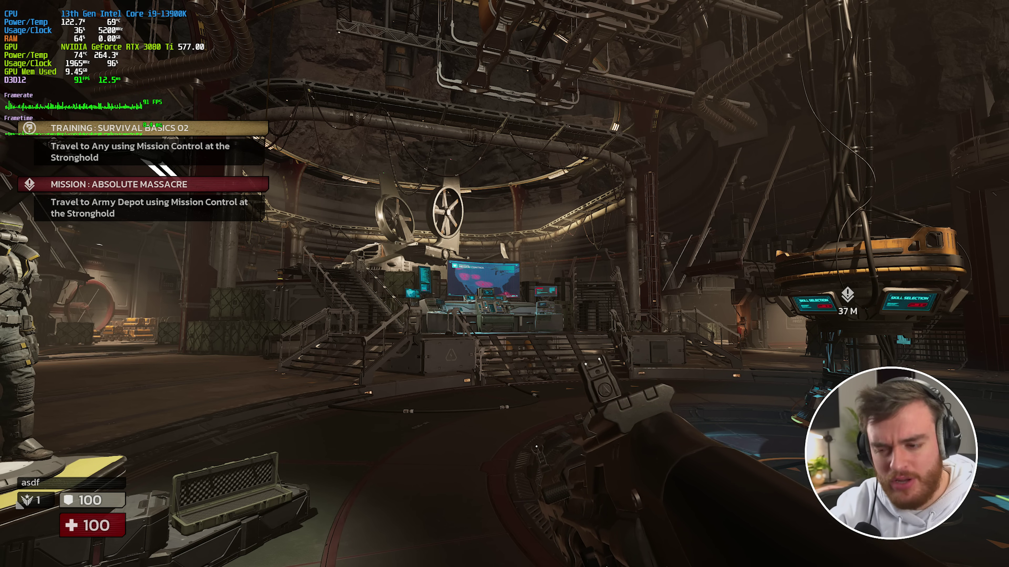
- Walk across the stronghold and up the staircase onto the Mission Control platform
key(w)
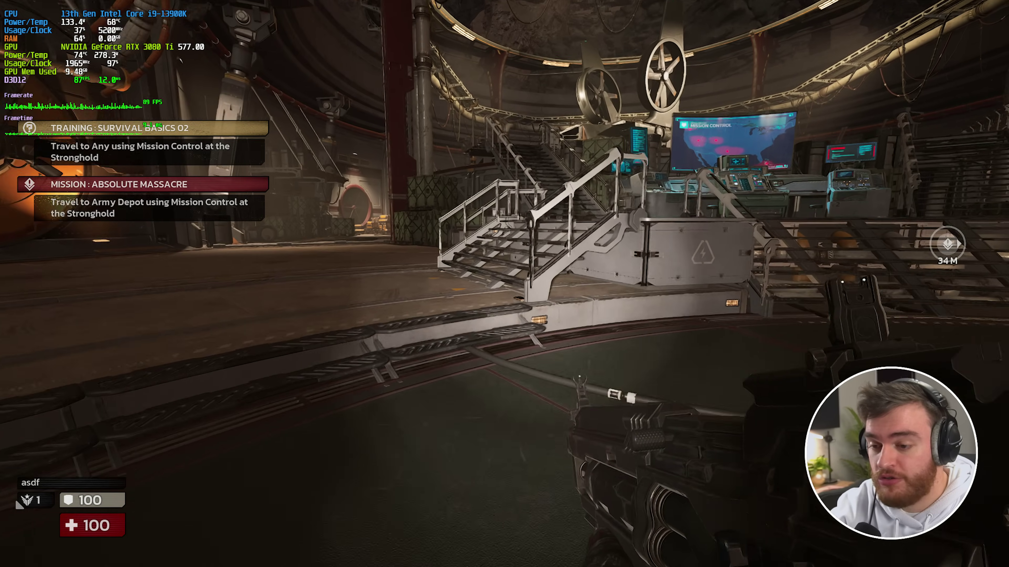
key(w)
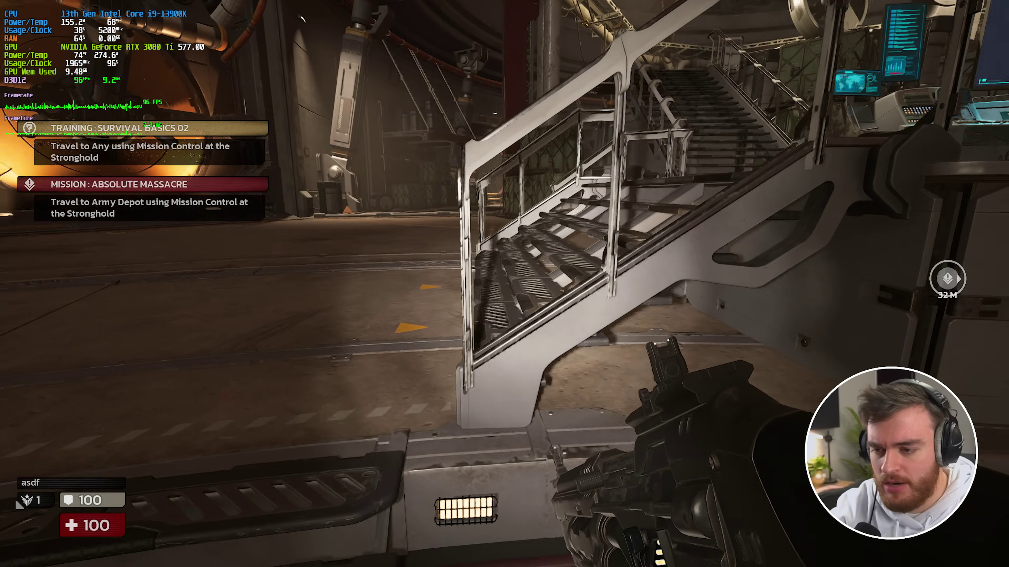
key(w)
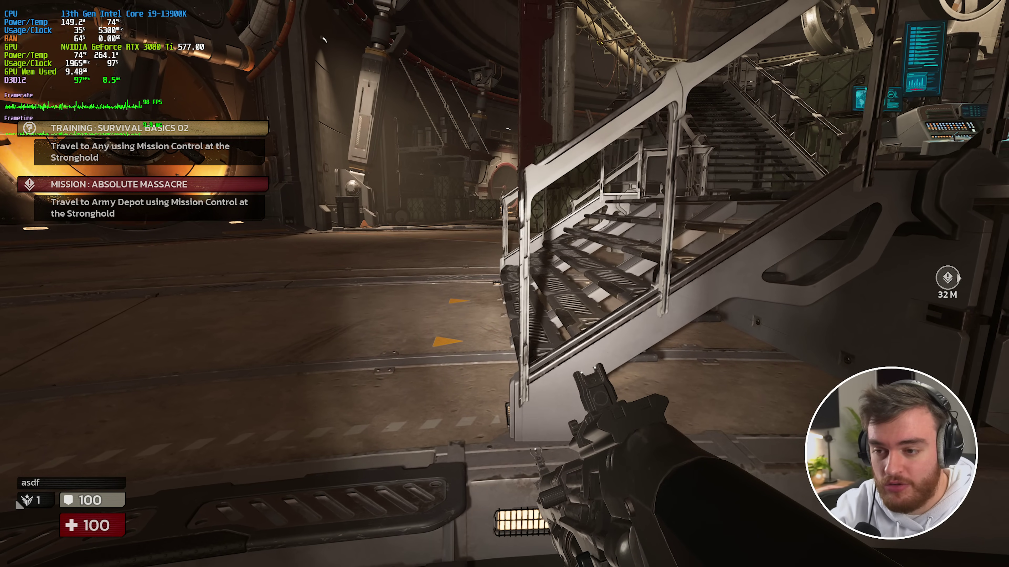
key(s)
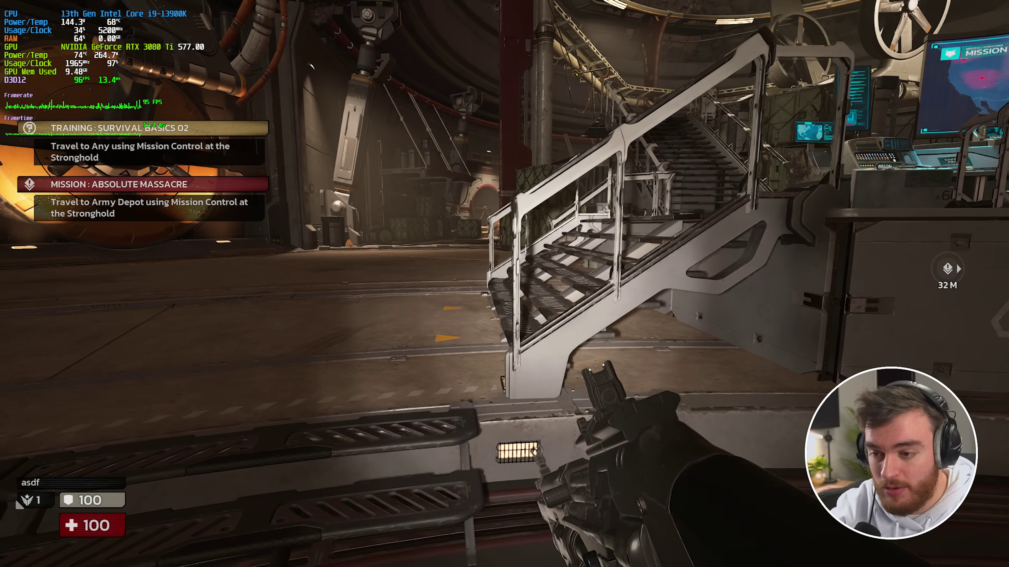
key(w)
key(w)
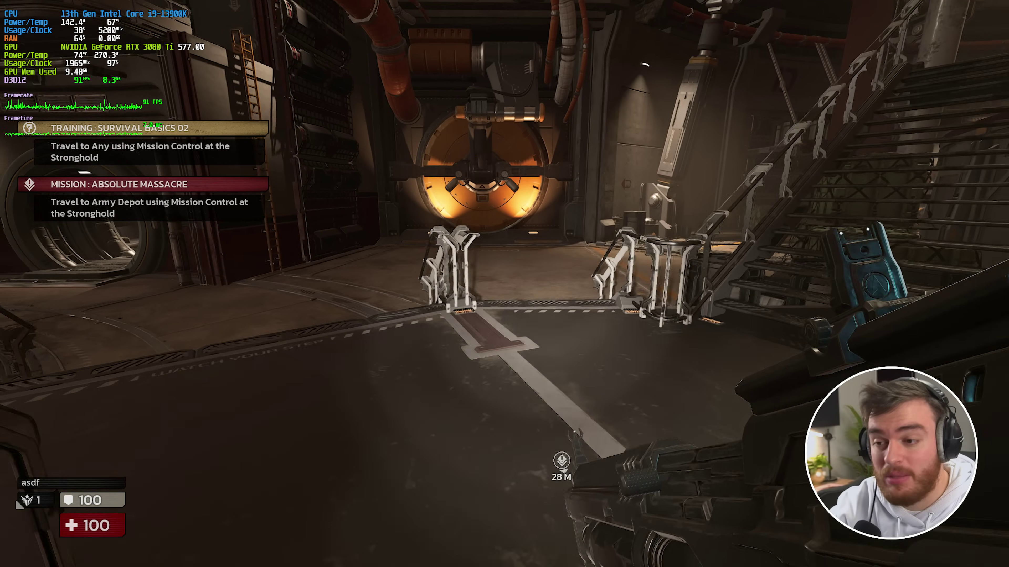
key(w)
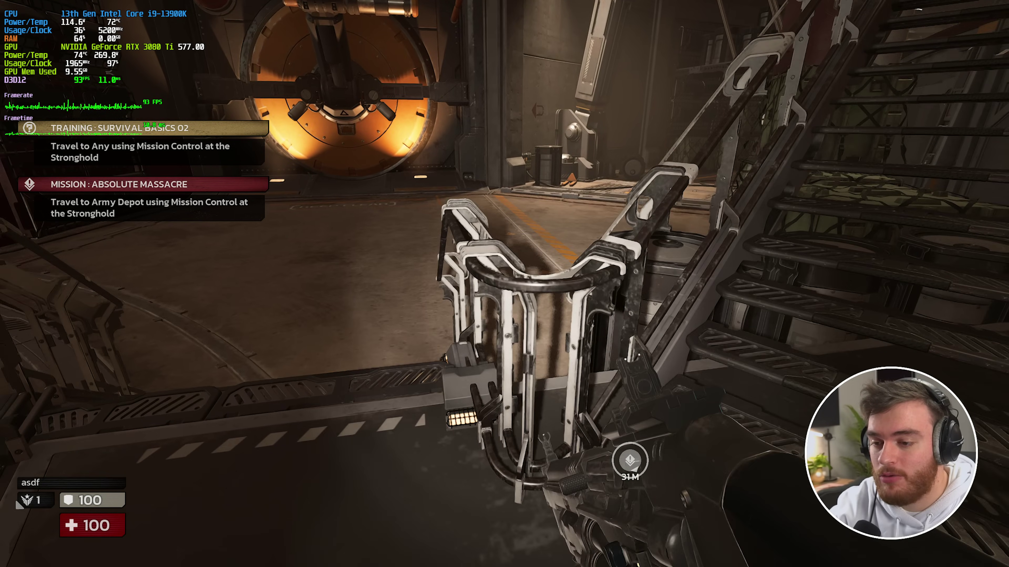
key(s)
key(w)
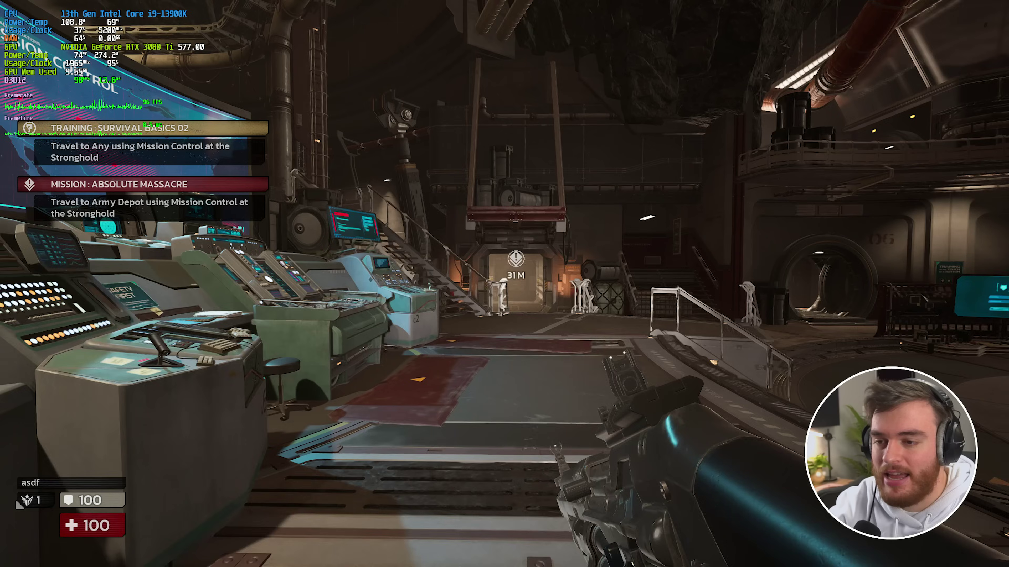
- At the Mission Control console, choose Radar Station and start the Survival match
key(w)
key(e)
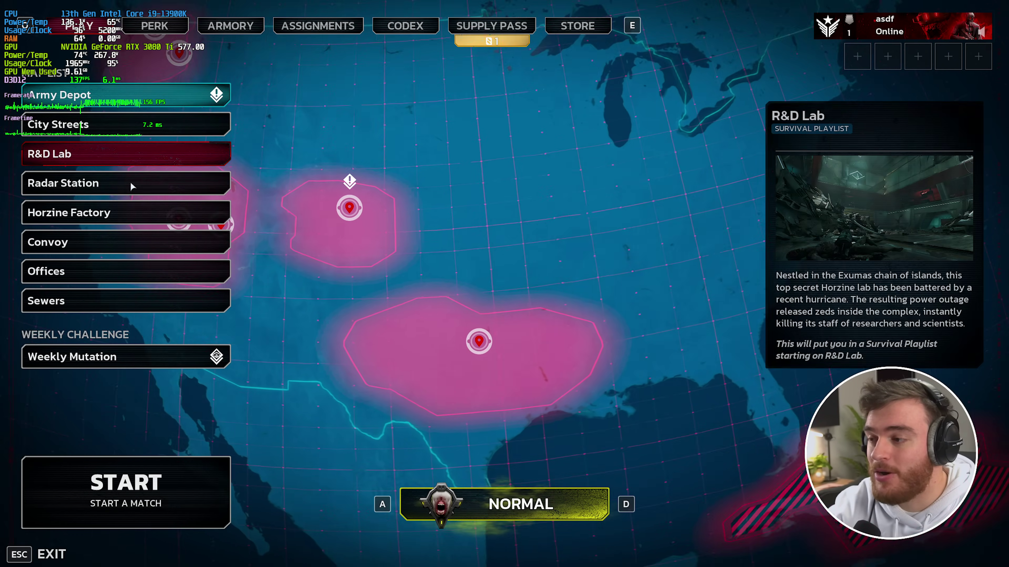
click(120, 180)
click(158, 479)
- Walk down into the hangar and board the VTOL cabin
key(w)
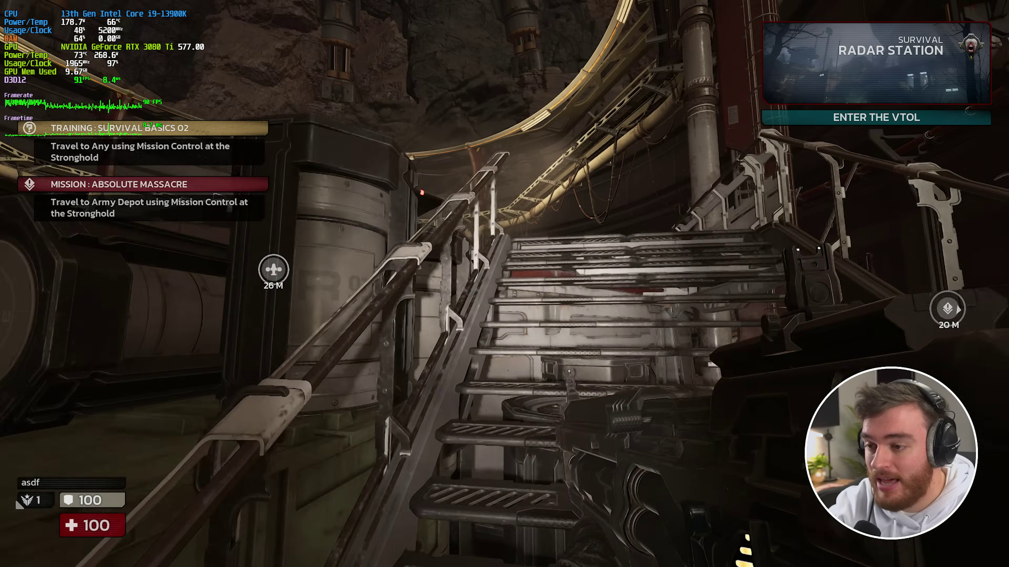
key(w)
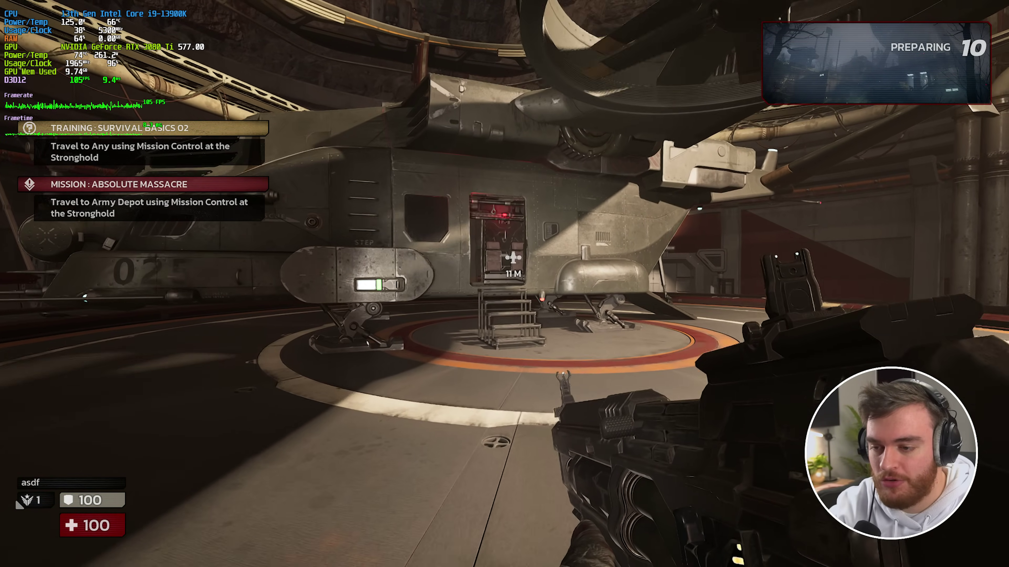
key(w)
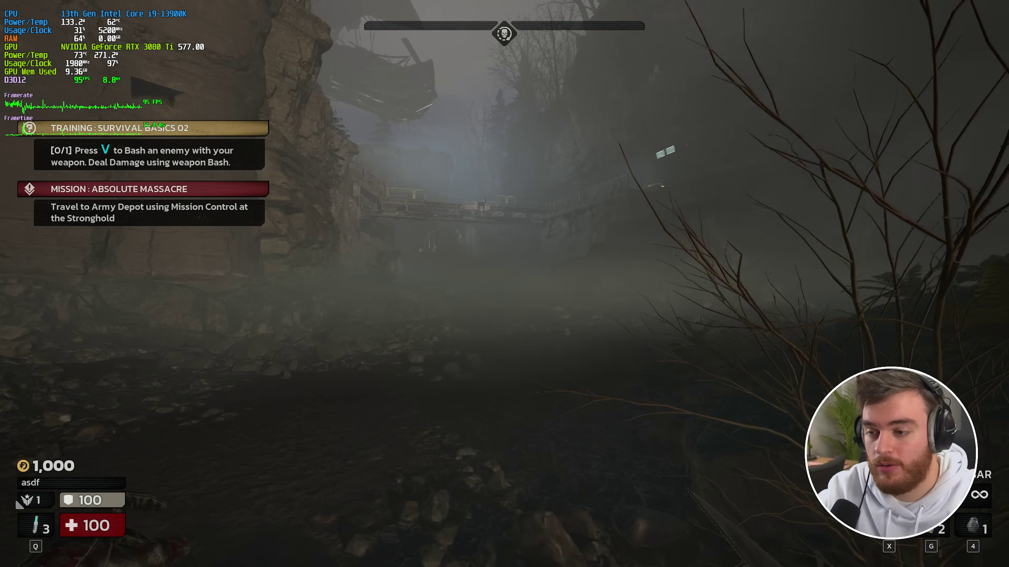
- Pause the match and lower Shadow Quality from Ultra in the Video settings
key(w)
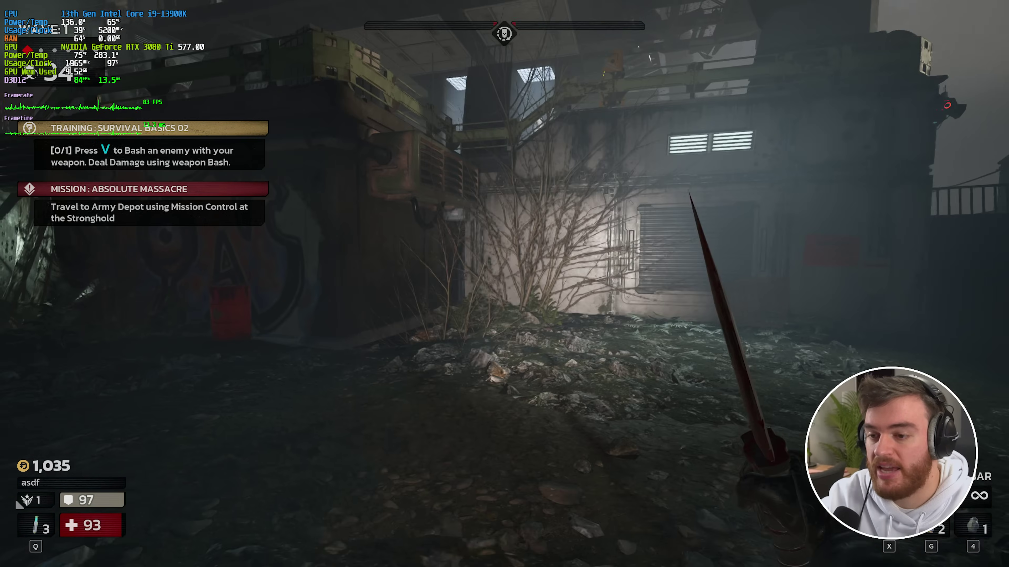
key(Escape)
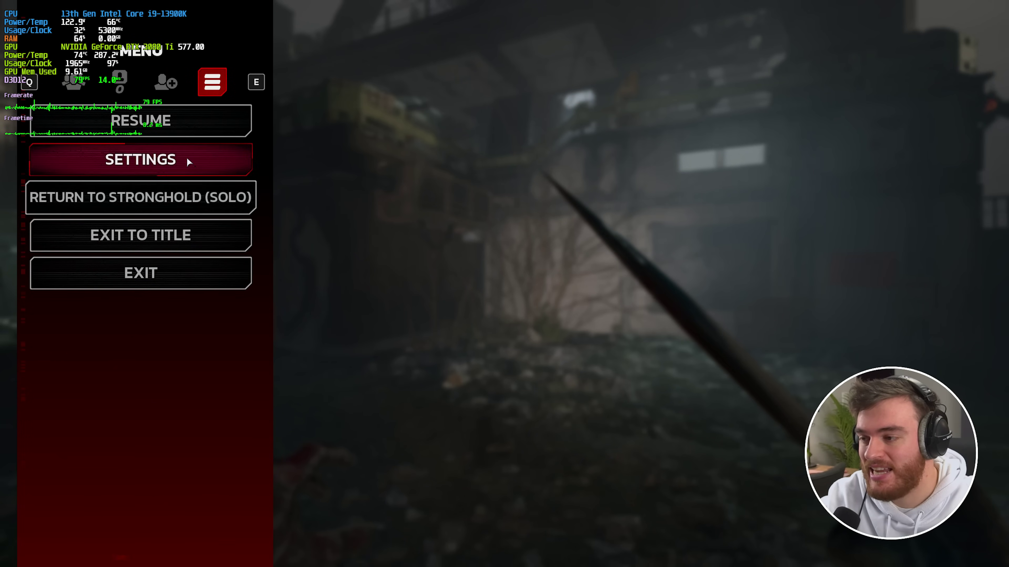
click(185, 155)
key(e)
scroll(286, 308, down, 5)
scroll(353, 313, down, 1)
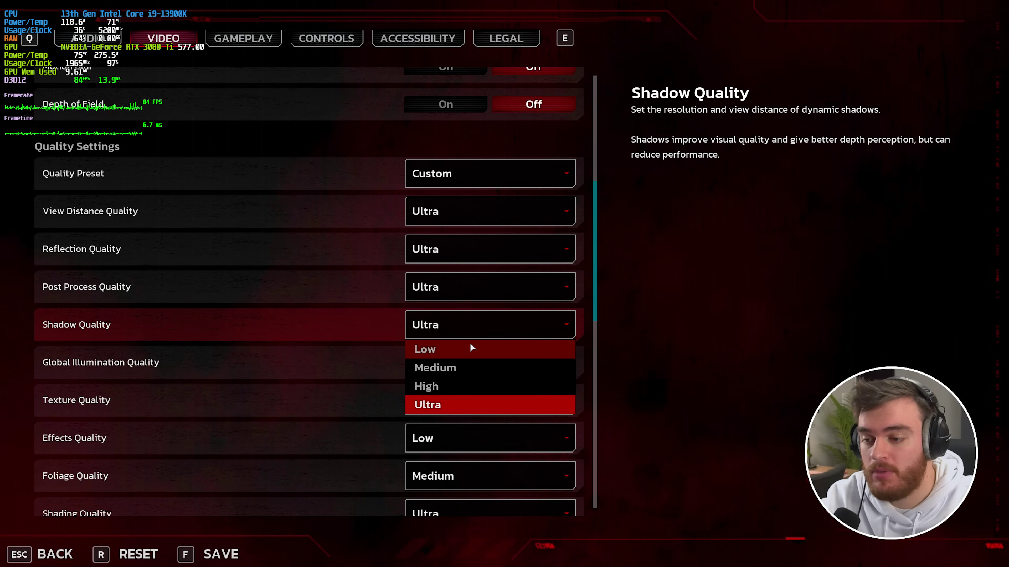
click(460, 351)
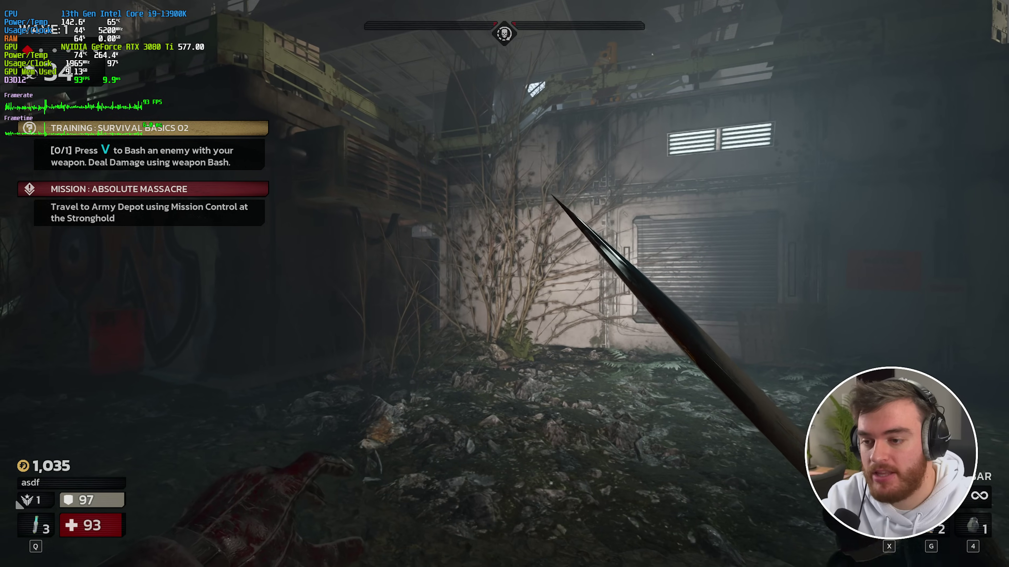
- Reopen the Video settings to review the shadow change, then resume the match
key(Escape)
click(209, 144)
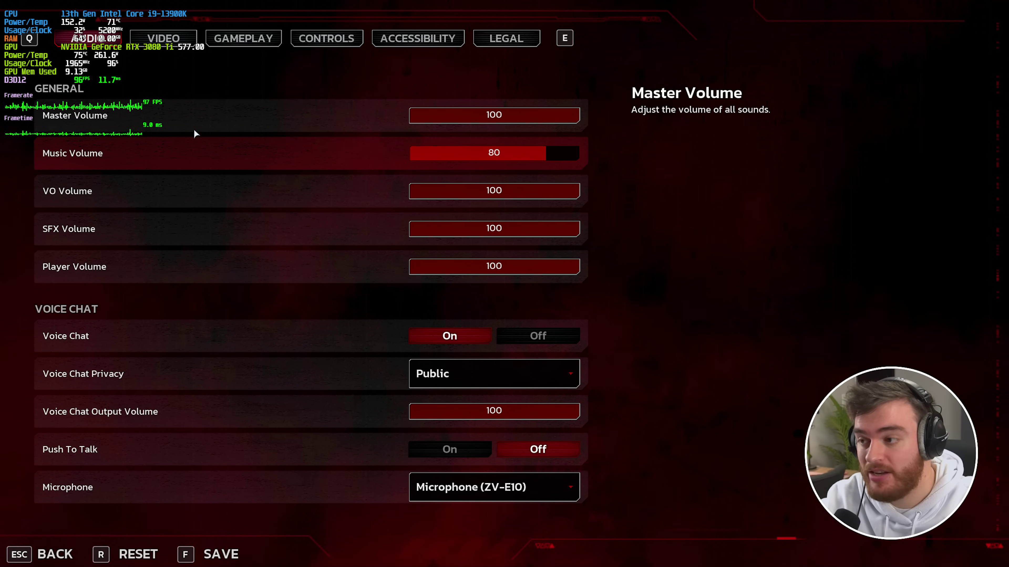
click(163, 38)
scroll(417, 334, down, 6)
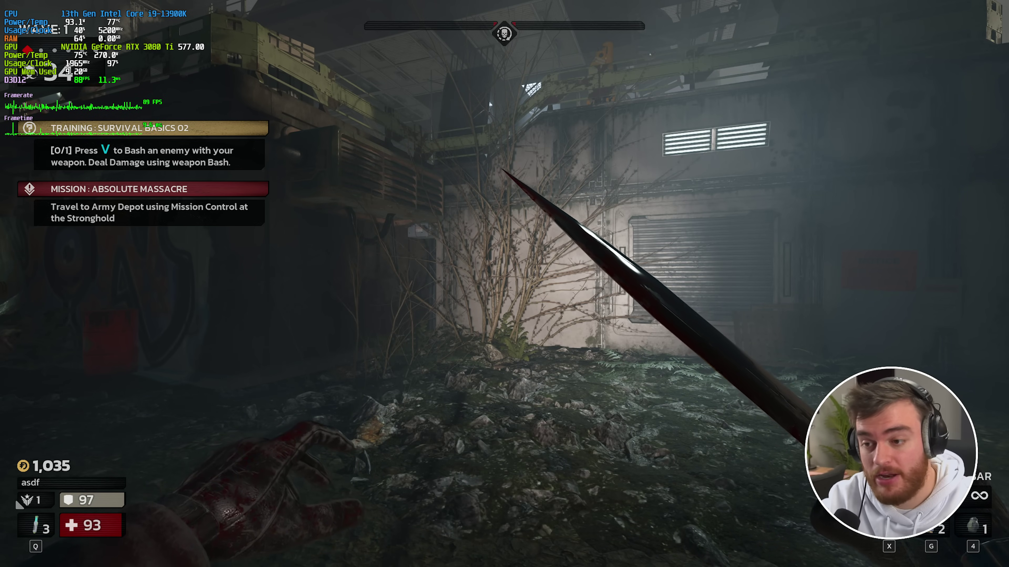
key(Escape)
key(Escape)
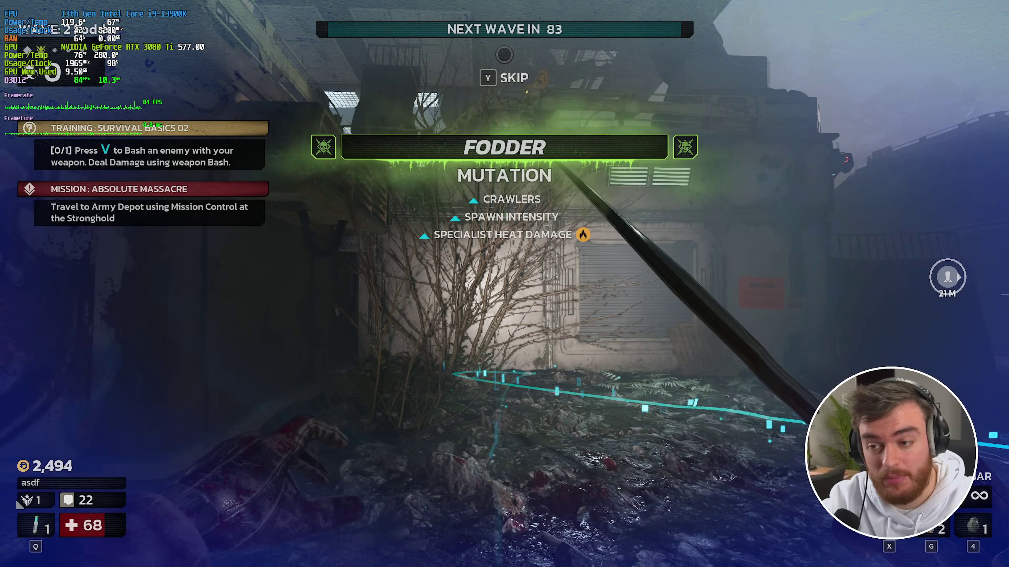
- Pause again, recheck the Video settings, and return to the Radar Station match
key(Escape)
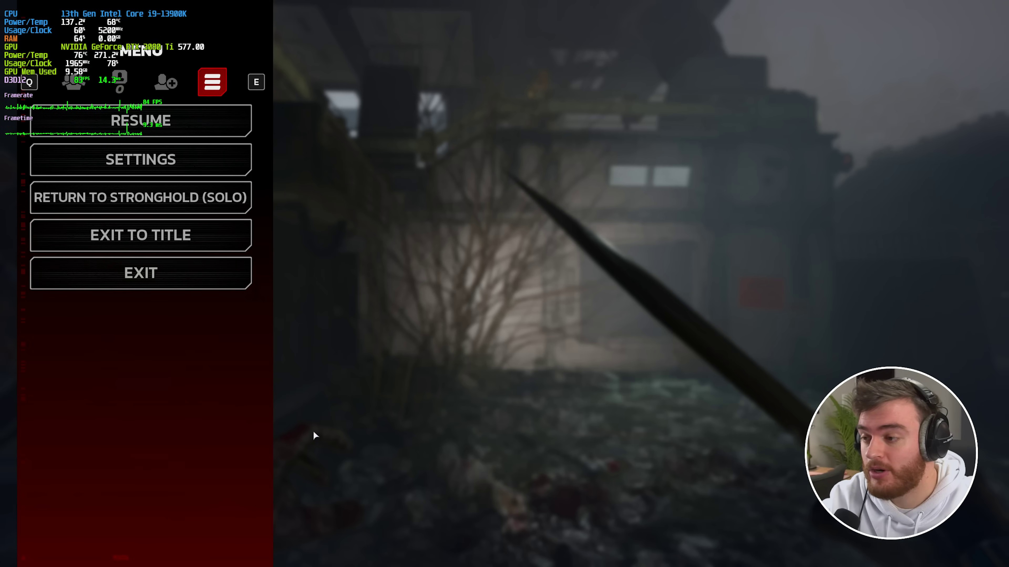
click(196, 159)
key(e)
scroll(283, 322, down, 3)
scroll(282, 322, down, 5)
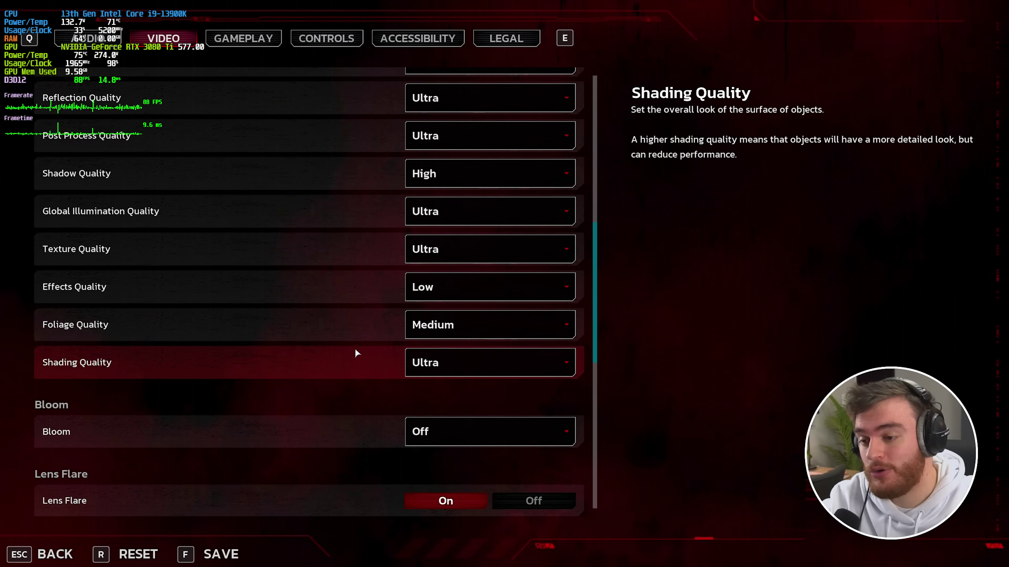
key(Escape)
key(Escape)
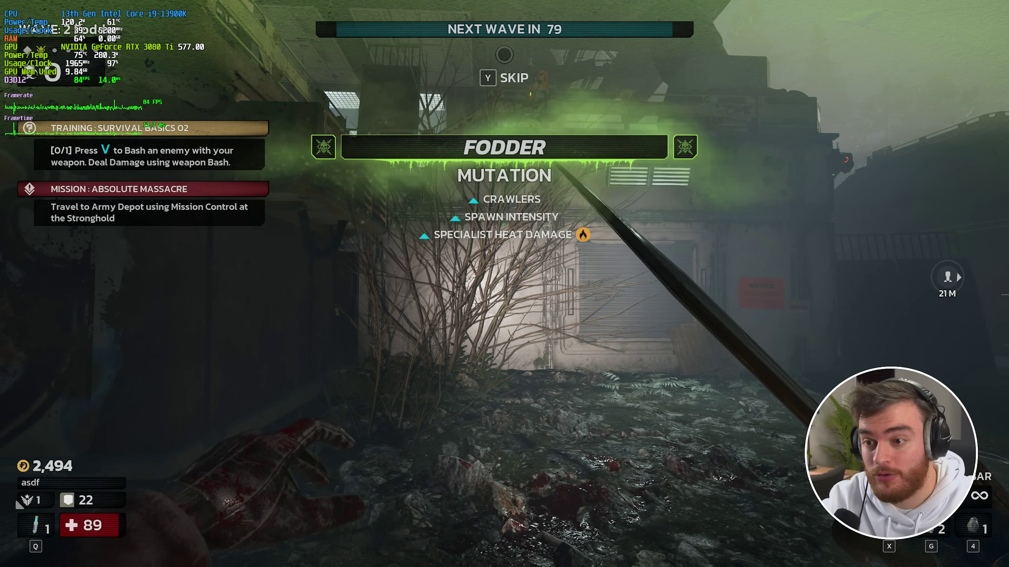
key(w)
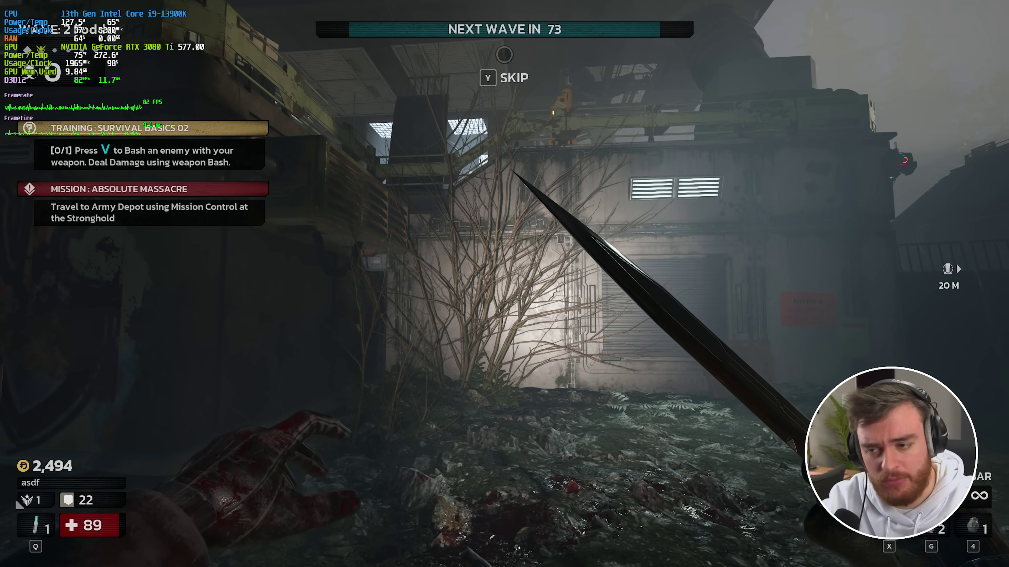
key(w)
key(w)
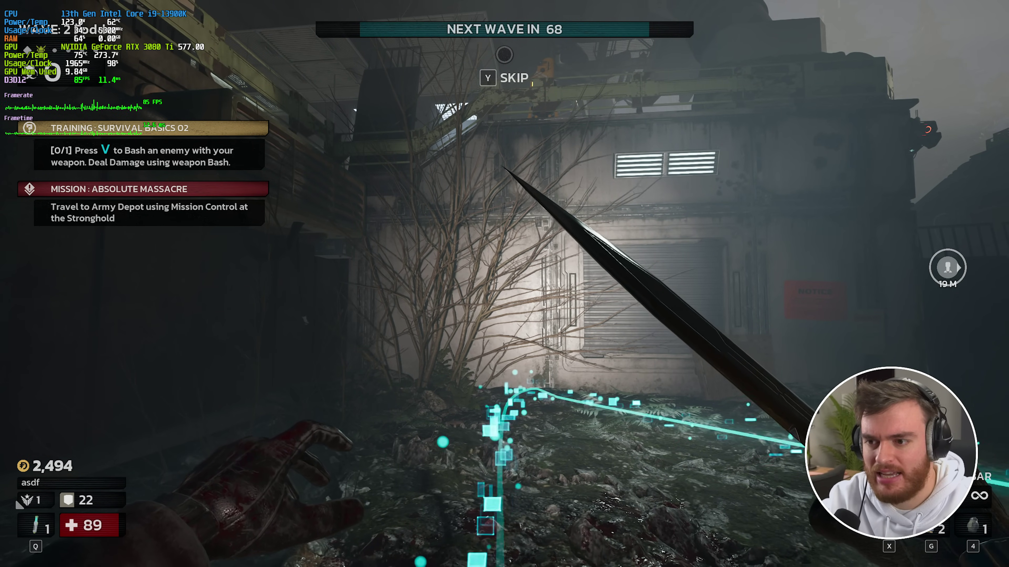
key(a)
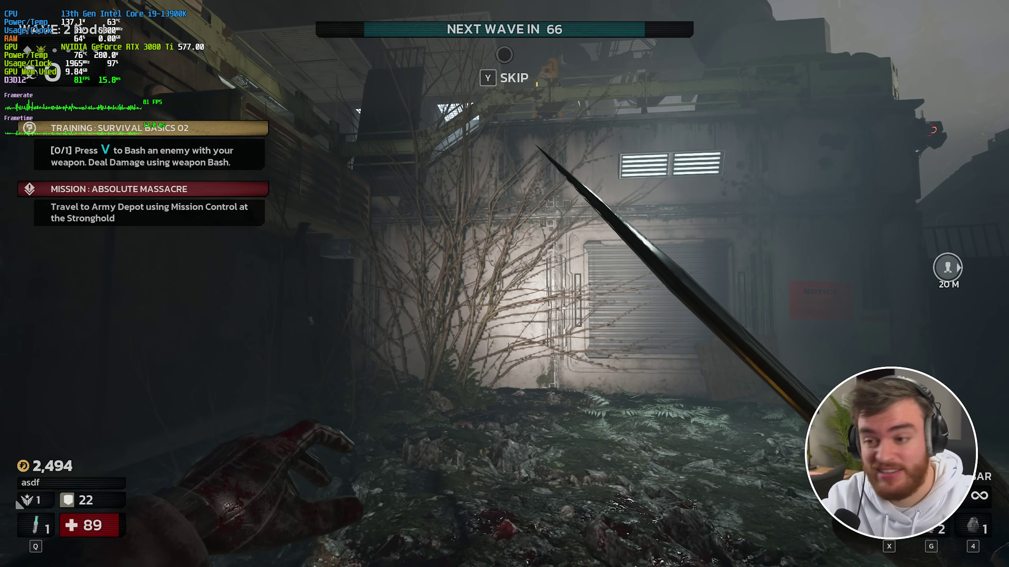
key(w)
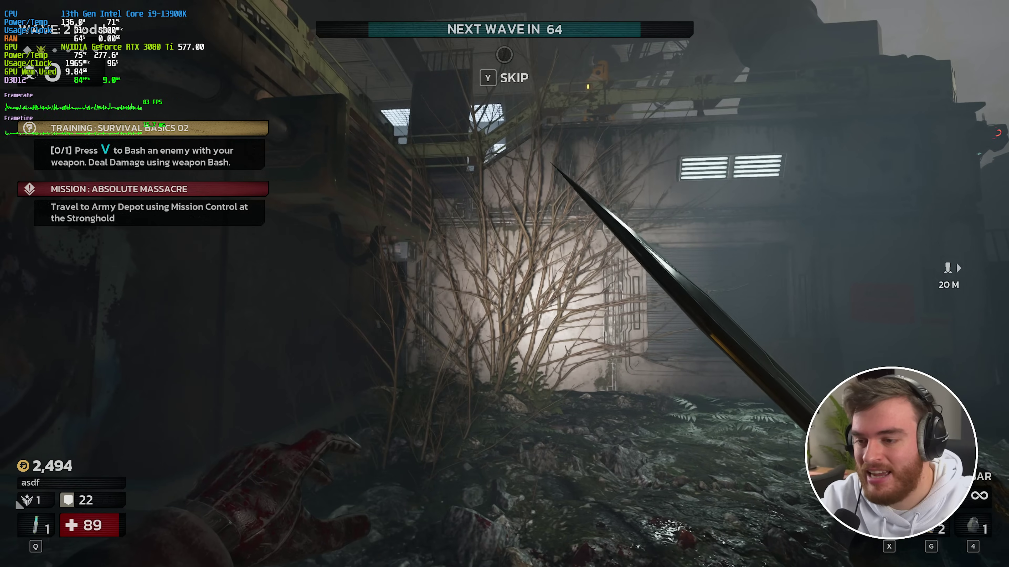
key(w)
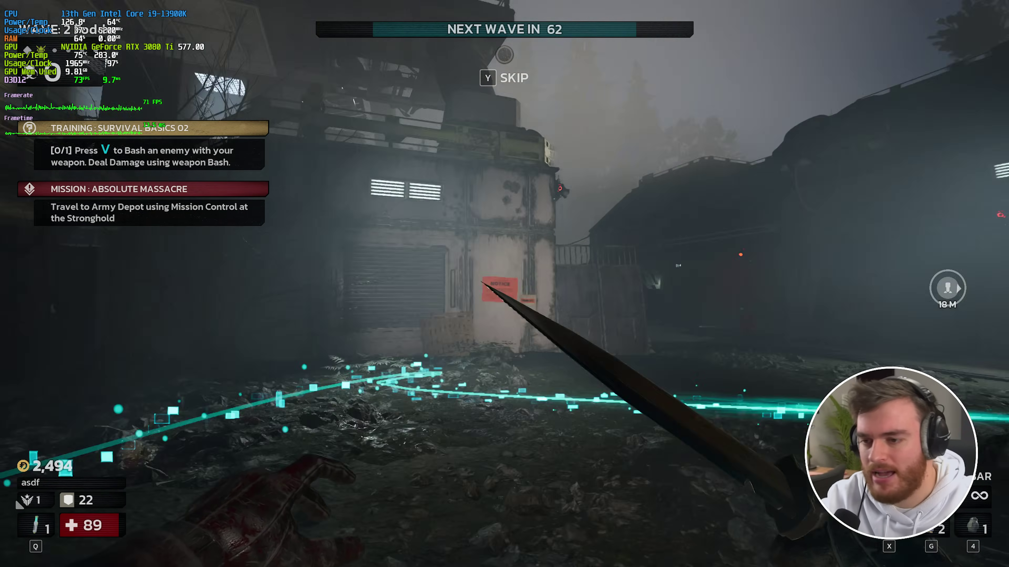
key(w)
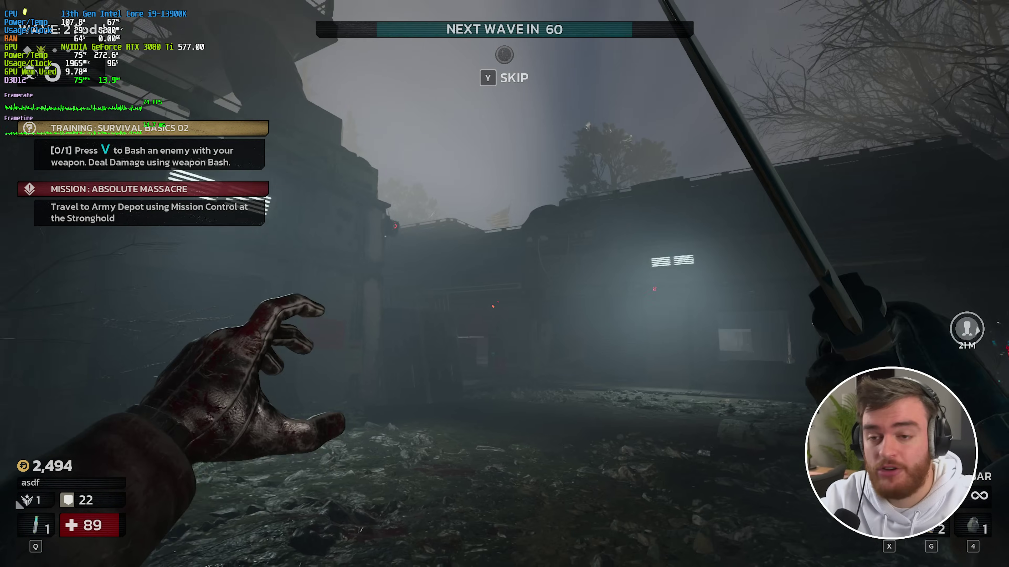
key(w)
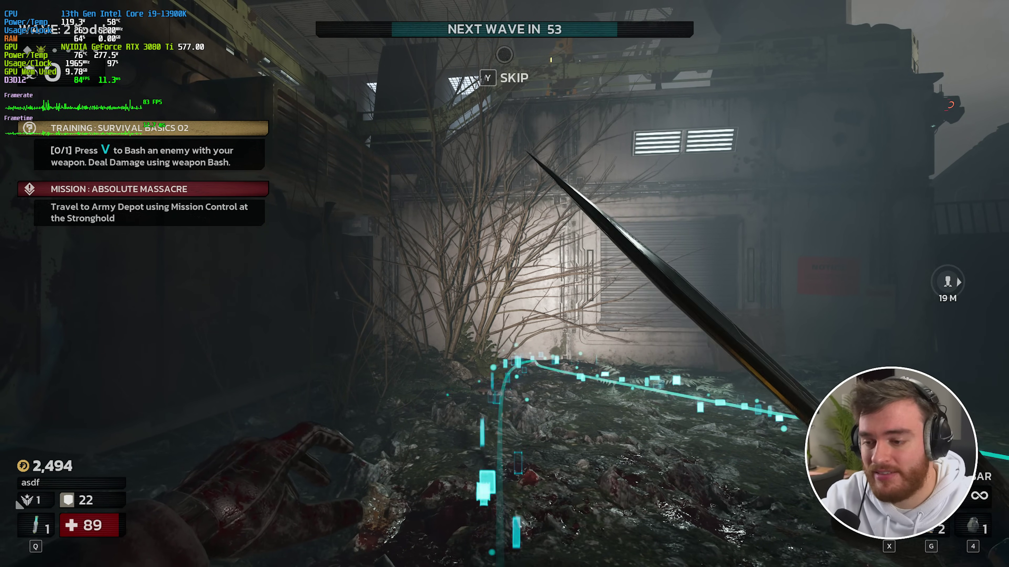
key(Escape)
key(Escape)
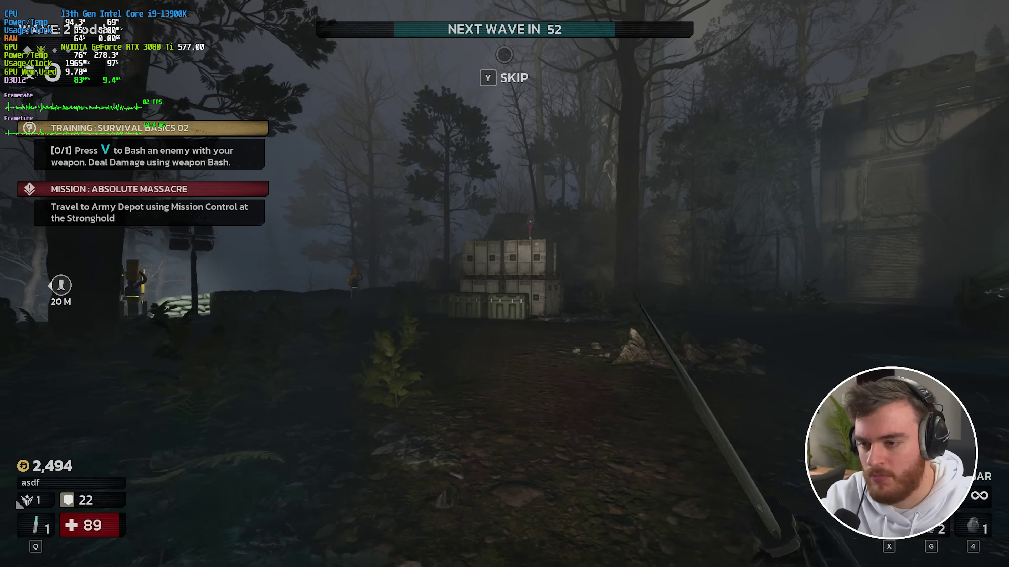
- Set Effects Quality to Low in the Video settings
key(Escape)
click(209, 168)
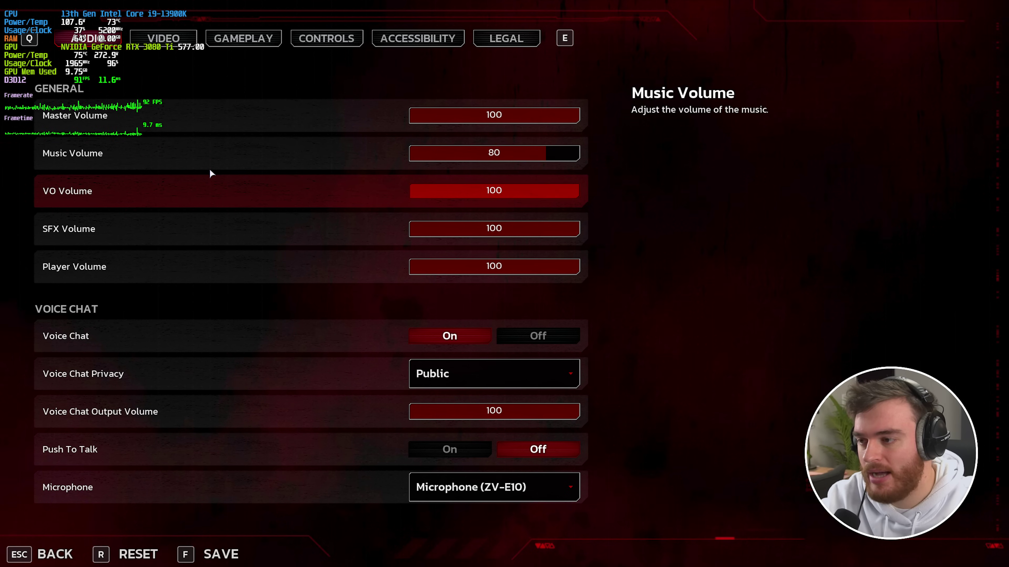
key(Escape)
key(Escape)
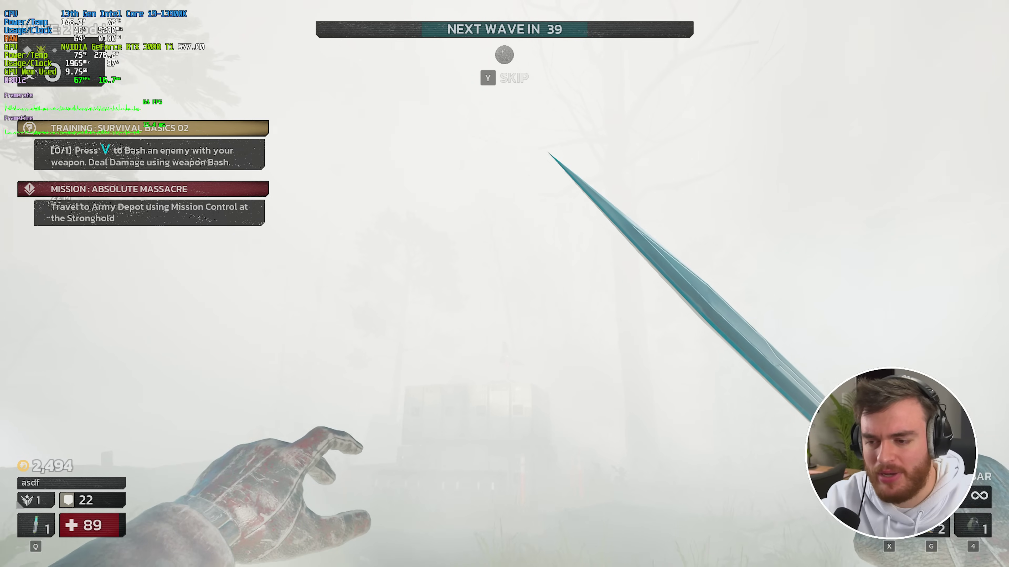
key(w)
key(Escape)
click(171, 158)
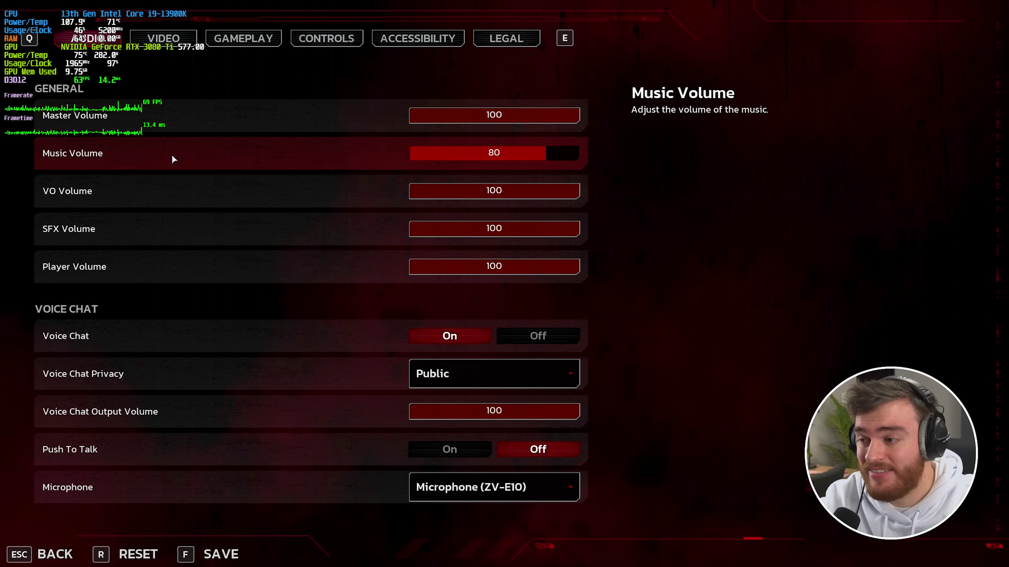
key(e)
scroll(290, 227, down, 5)
scroll(290, 230, down, 6)
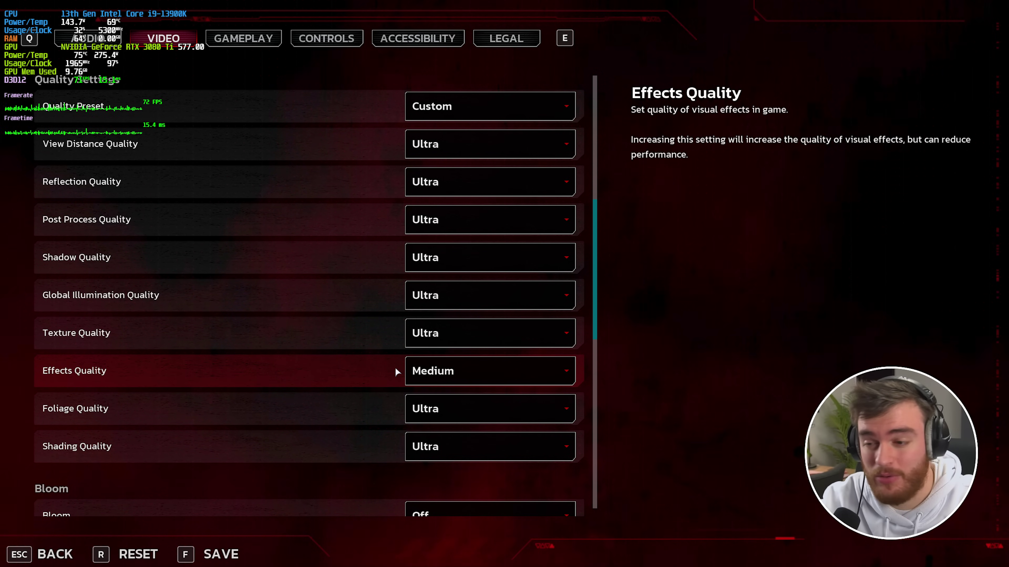
click(424, 366)
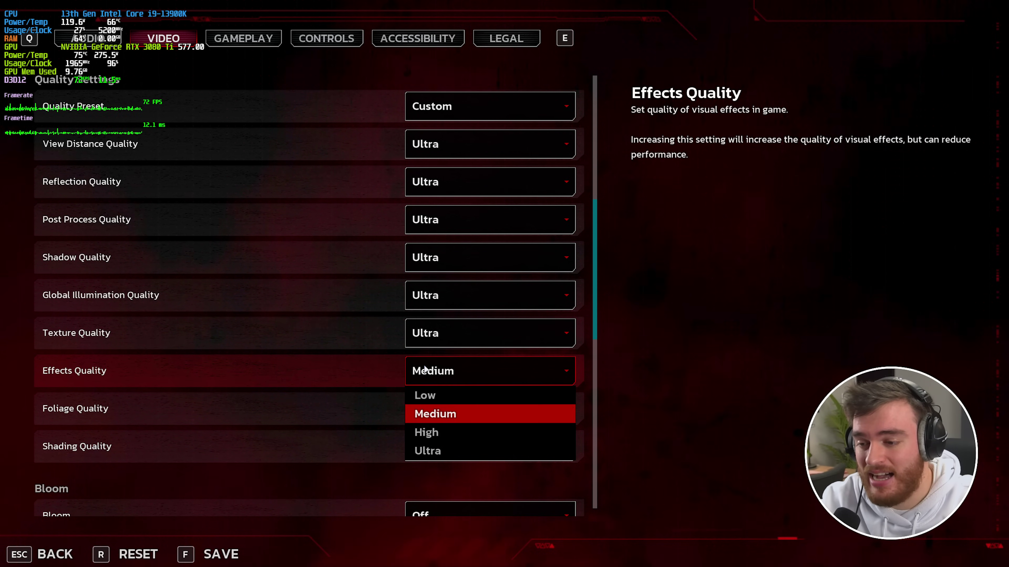
click(441, 395)
- Resume briefly, then leave the match and confirm returning to the title screen
key(Escape)
key(Escape)
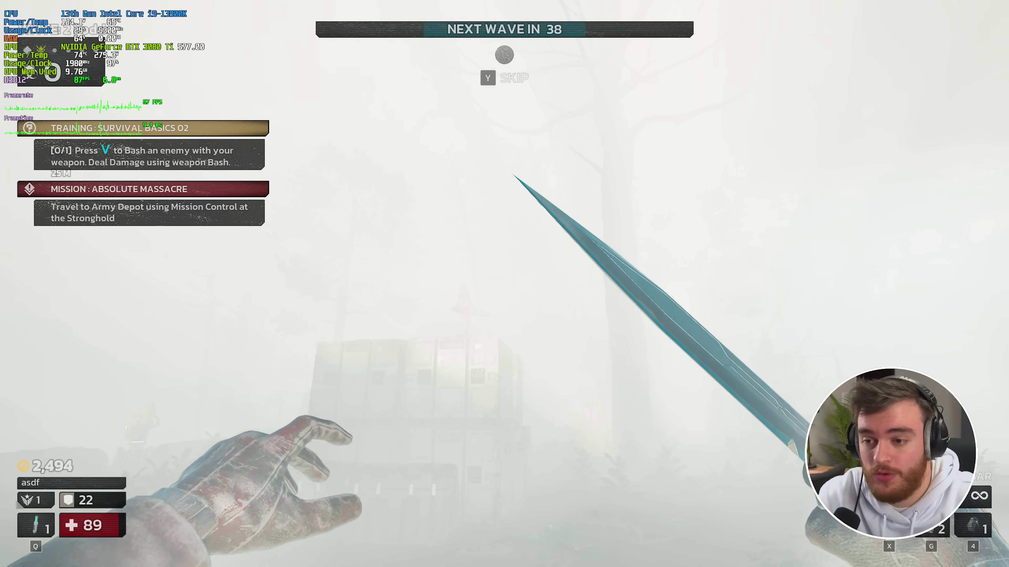
key(Escape)
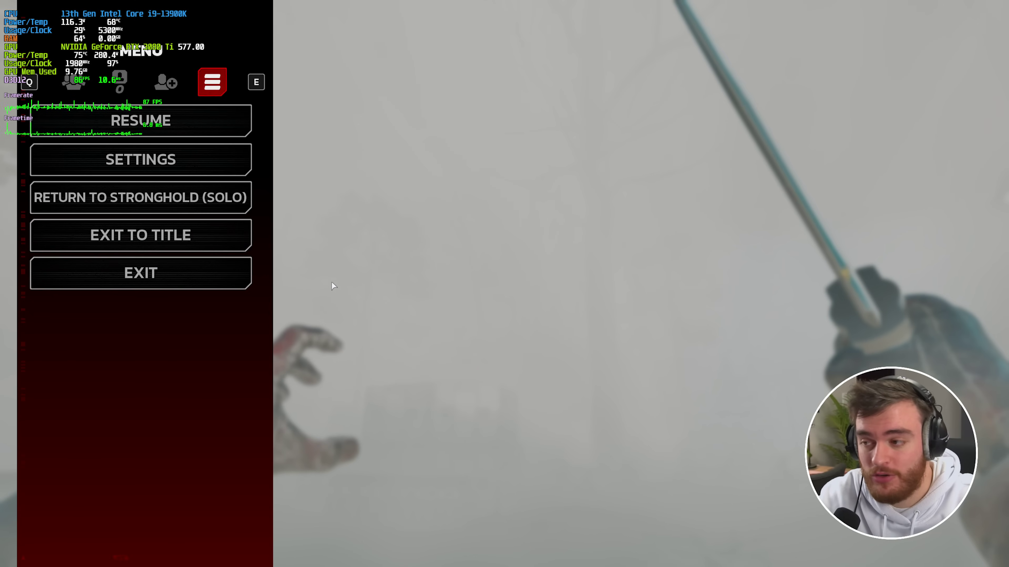
click(202, 229)
click(461, 401)
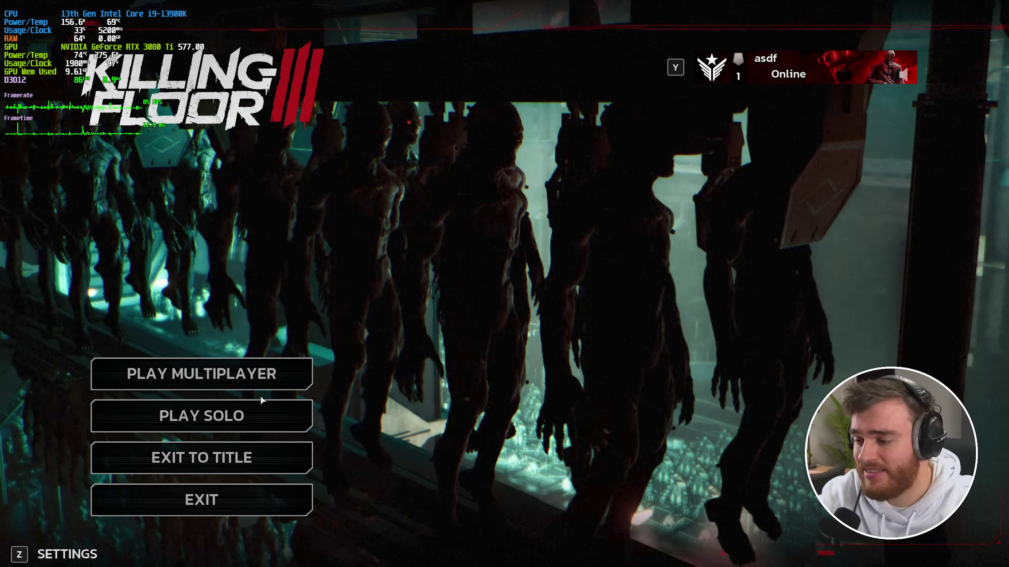
- Load back into the Stronghold hub and close the settings to resume play
click(261, 402)
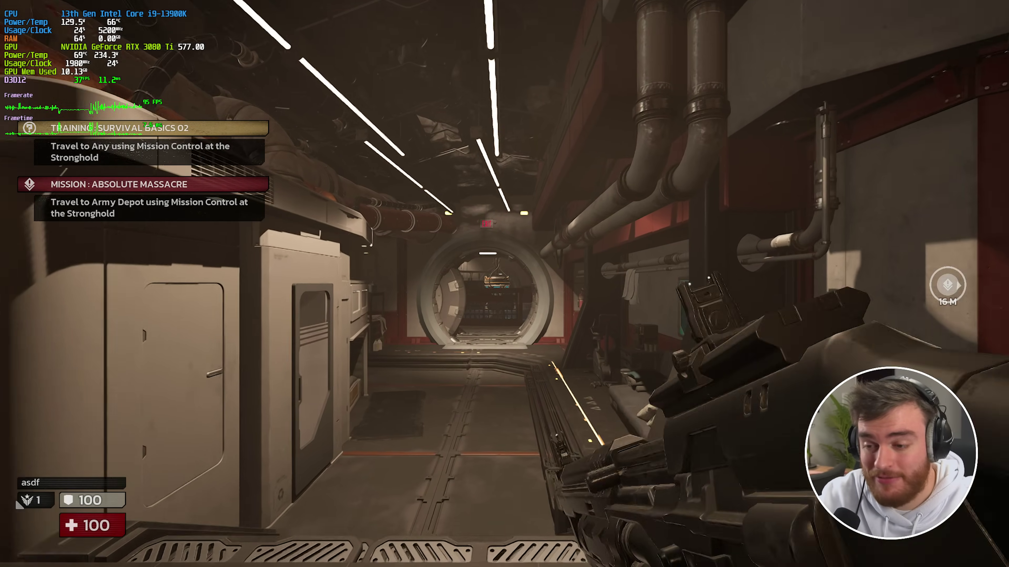
key(w)
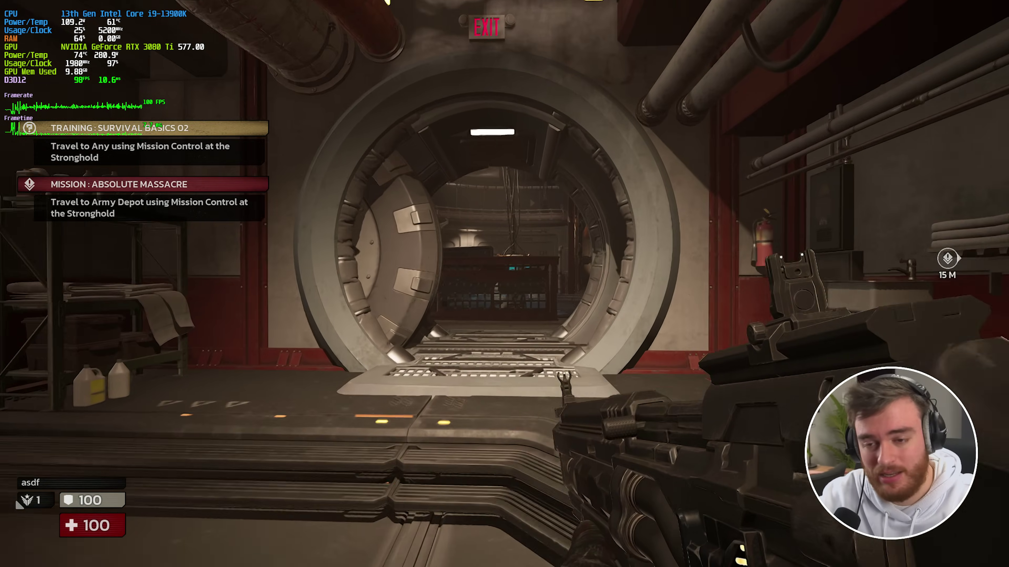
key(w)
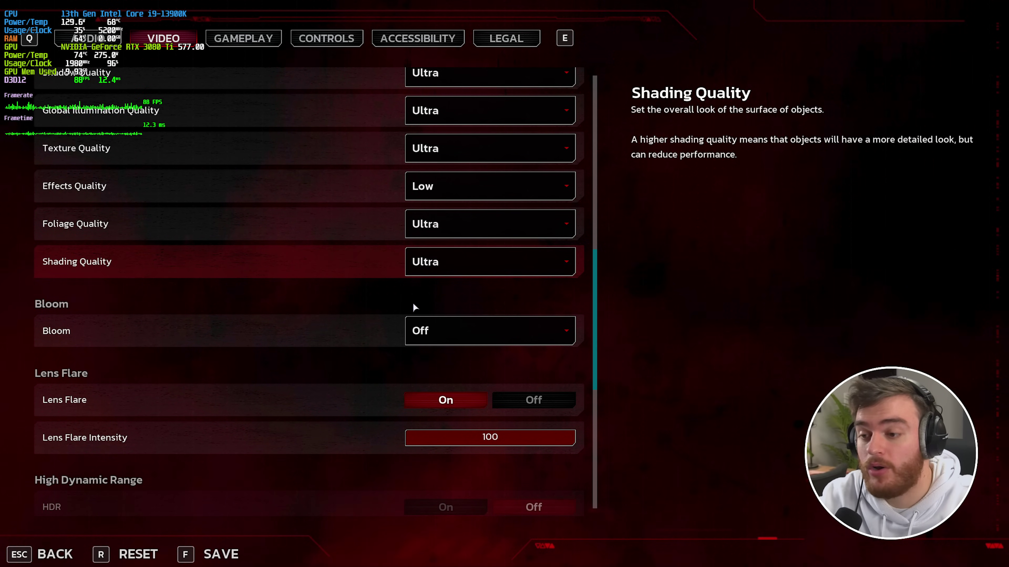
key(Escape)
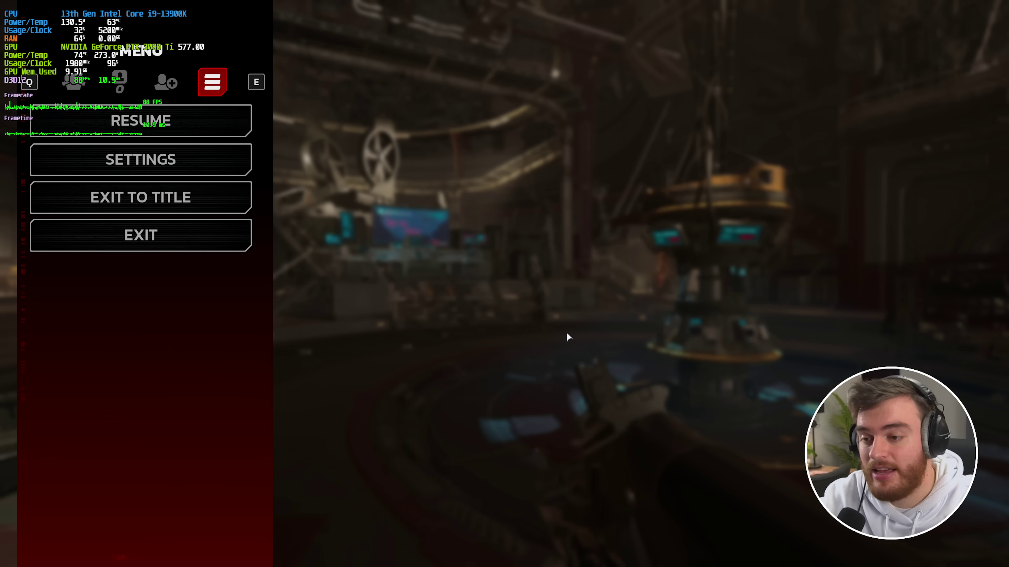
key(Escape)
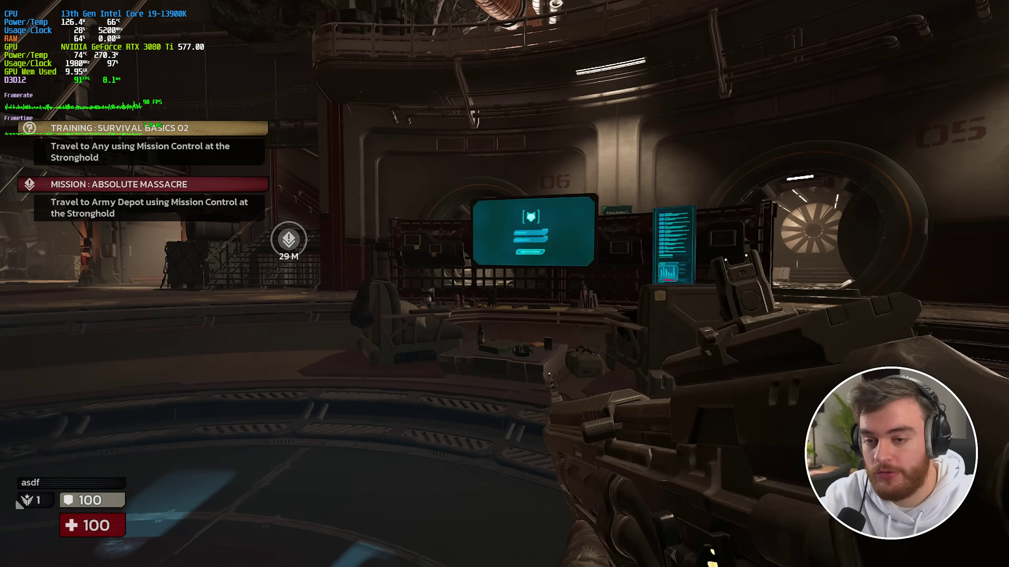
- Walk through doorway 05 down the corridor toward the fan, then pause
key(w)
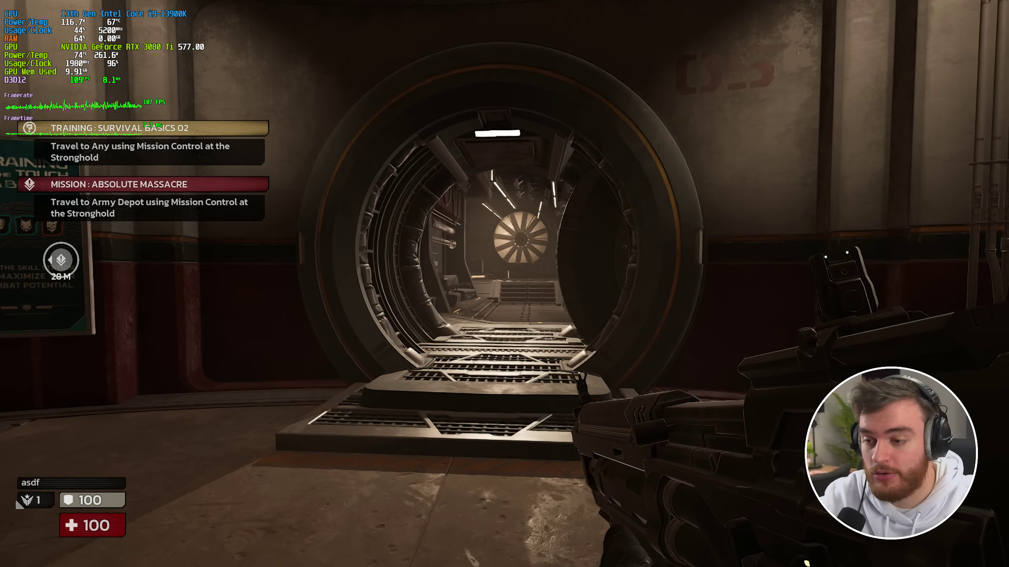
key(w)
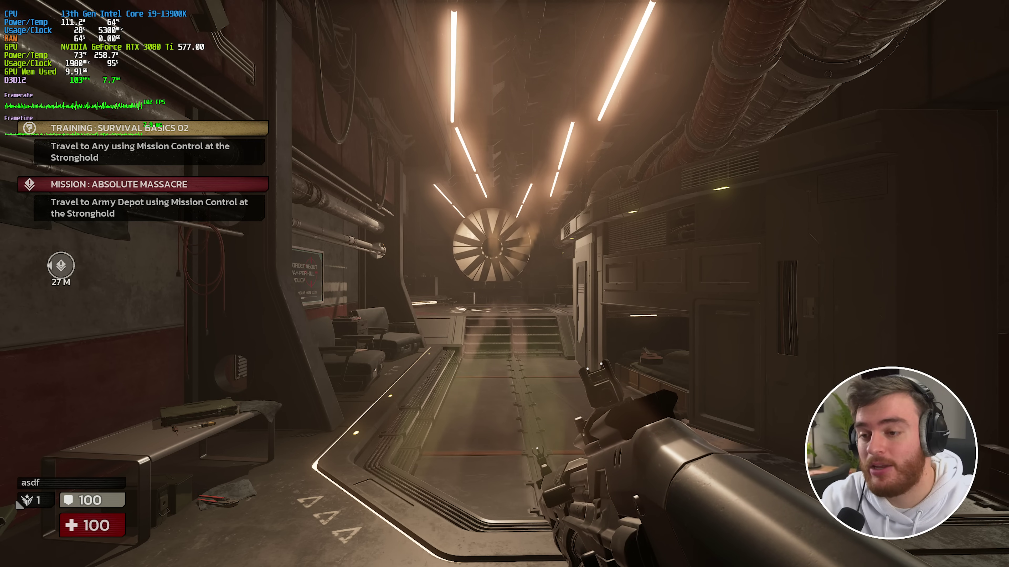
key(w)
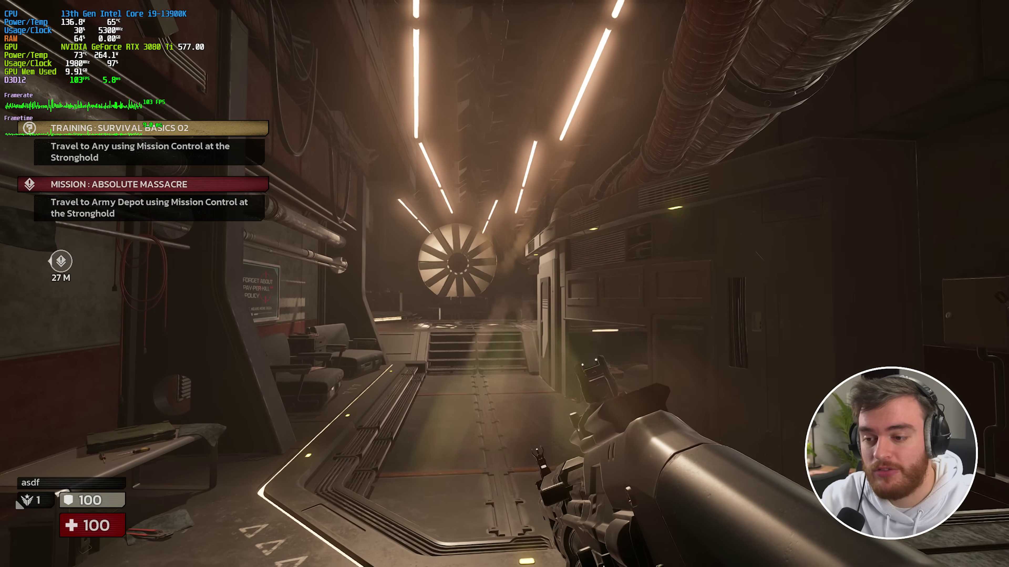
key(w)
mouse_move(505, 283)
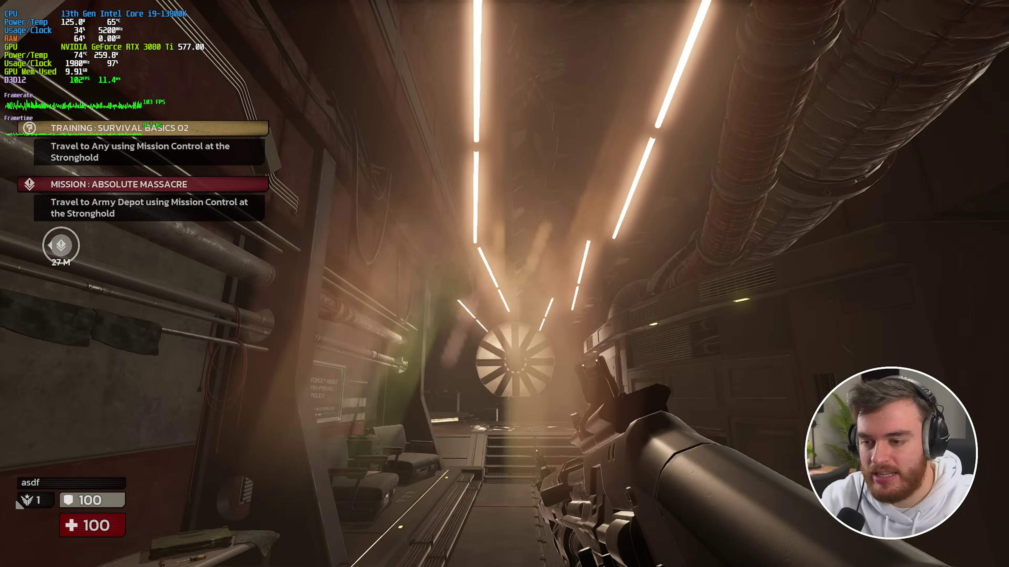
key(w)
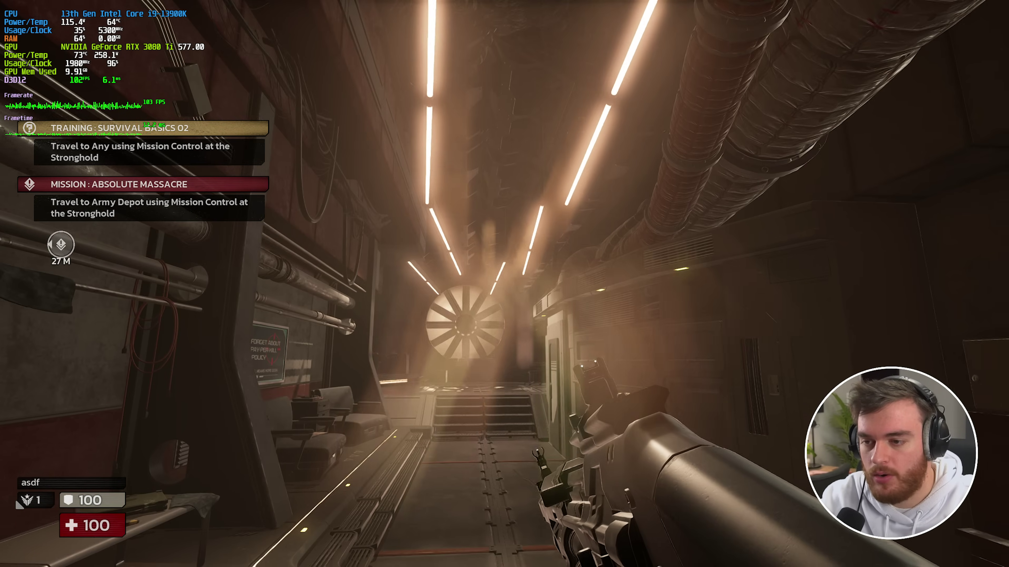
key(w)
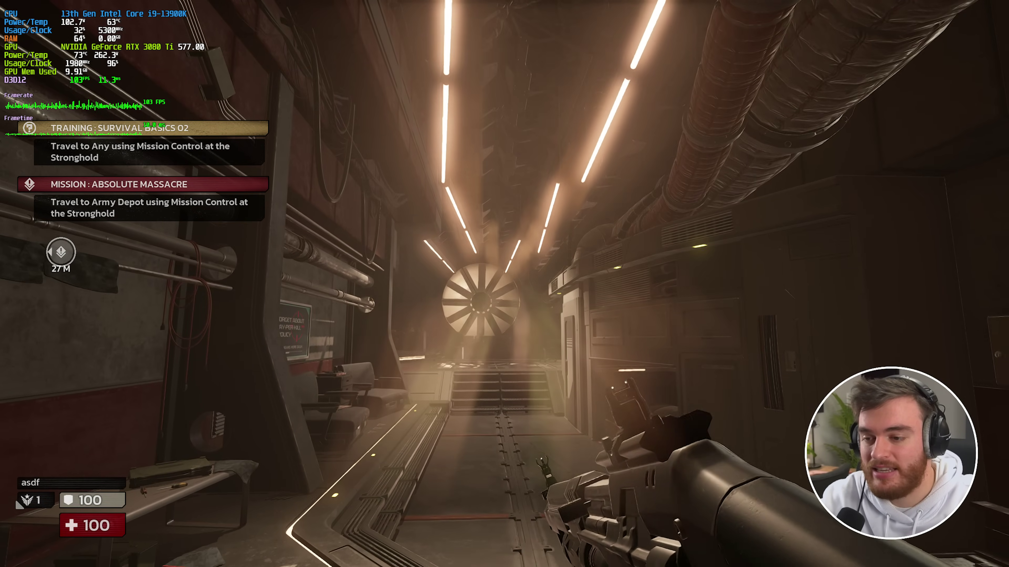
key(Escape)
- Set Lens Flare Intensity to 7 in the Video settings and return to the corridor
click(243, 157)
click(178, 40)
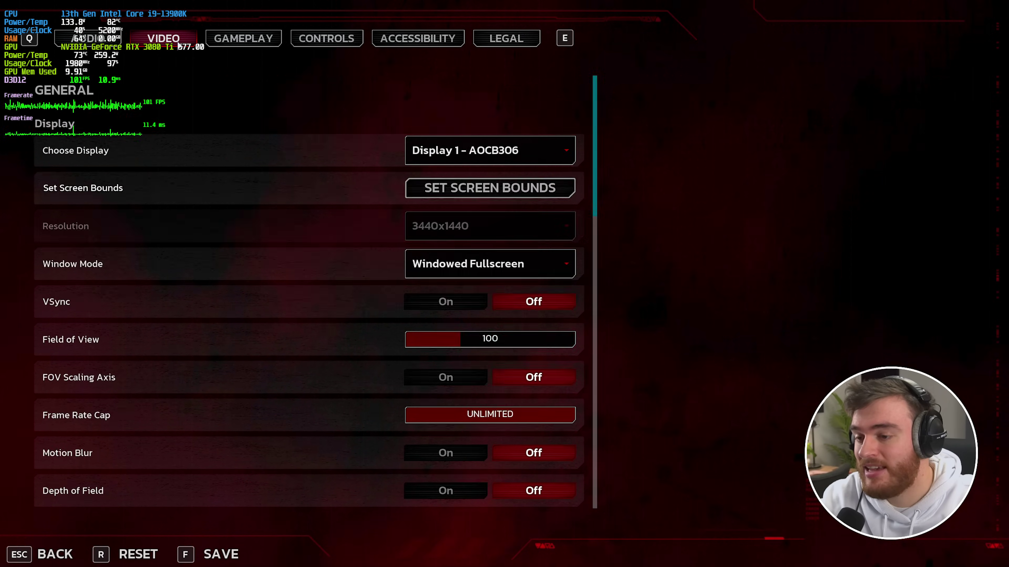
scroll(349, 283, down, 15)
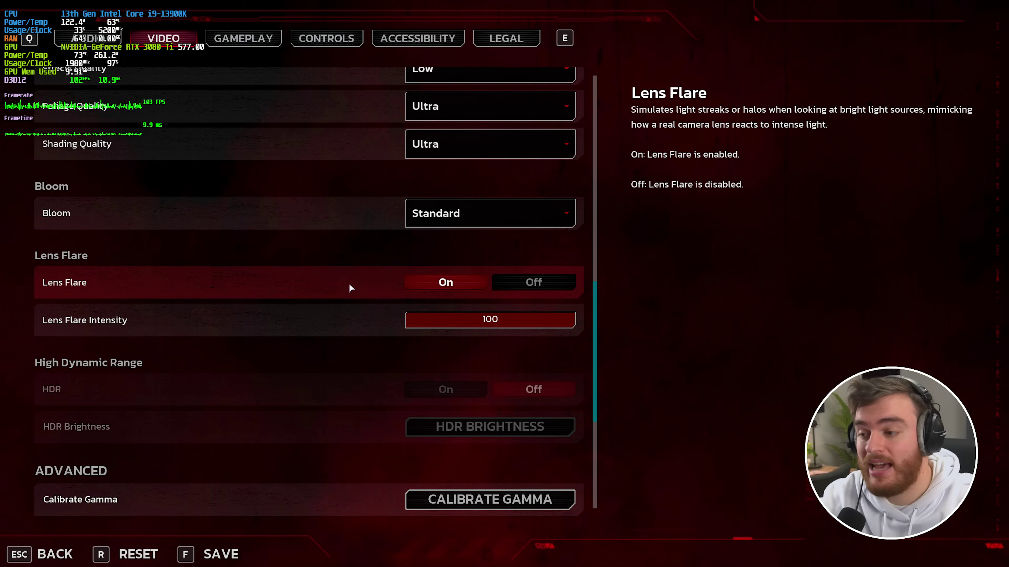
click(428, 324)
key(Escape)
key(Escape)
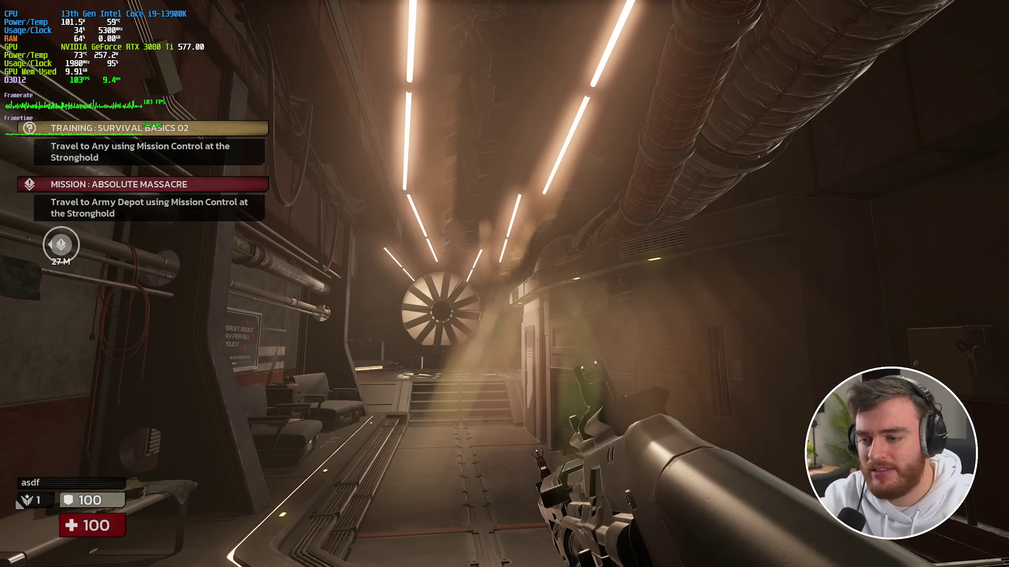
- Review the Video settings again, then walk back out of tunnel 05 toward the hub
key(Escape)
click(176, 155)
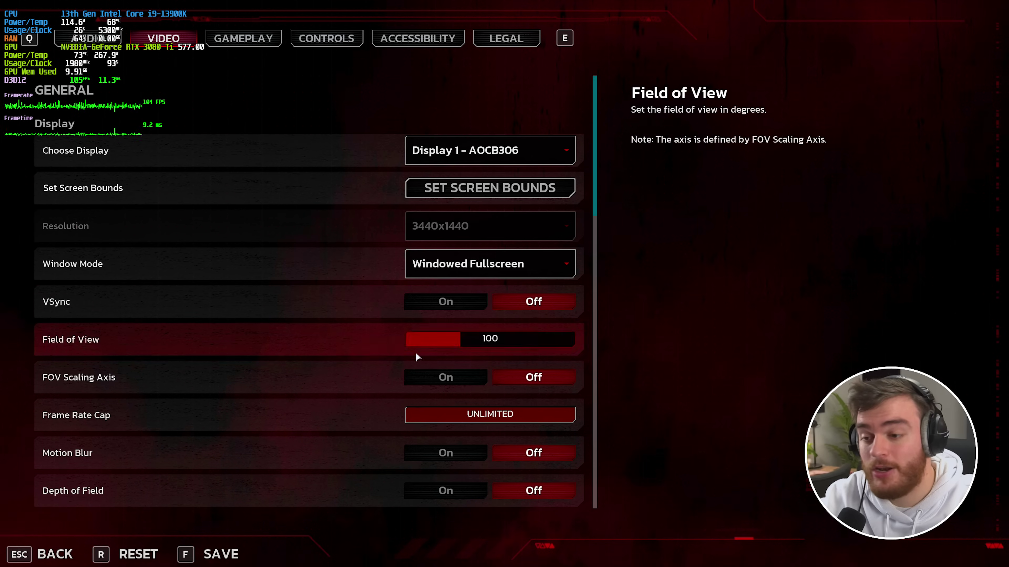
scroll(503, 378, down, 15)
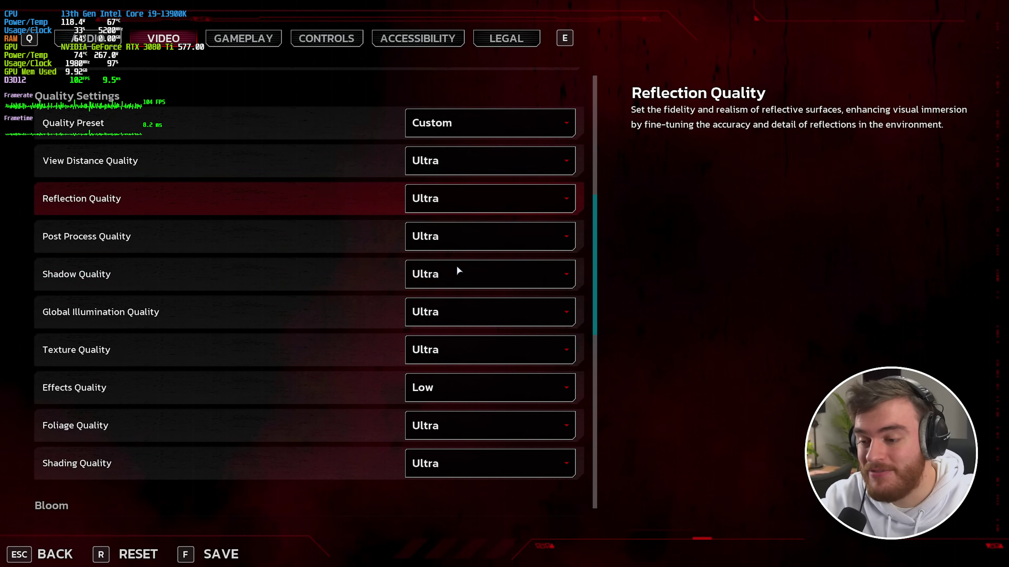
scroll(457, 270, down, 5)
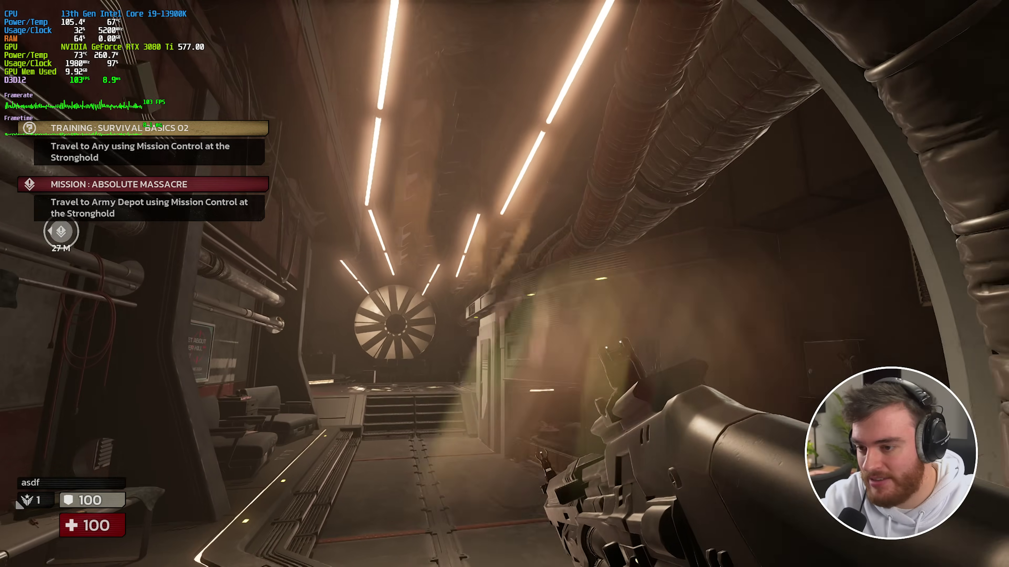
key(s)
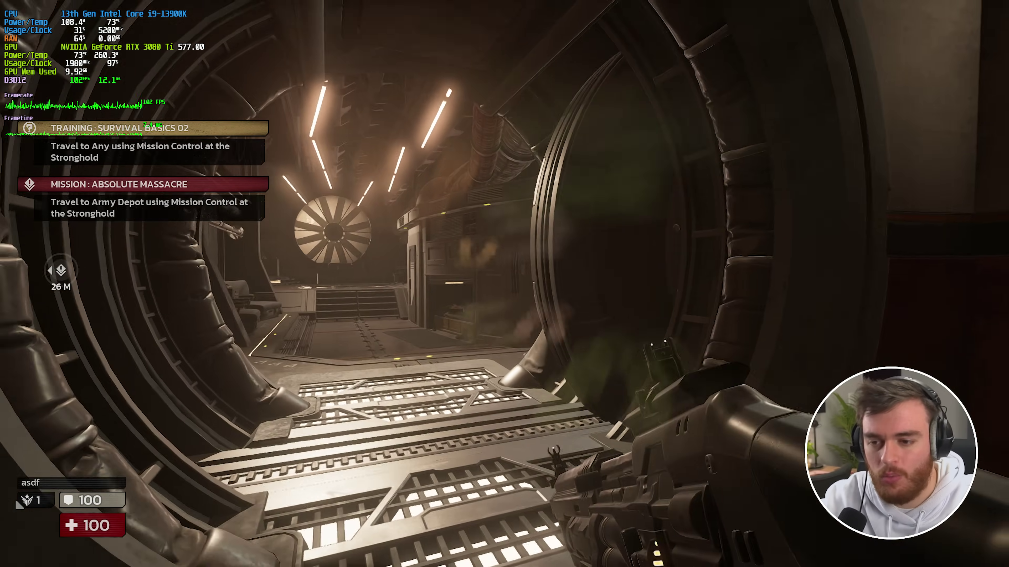
key(w)
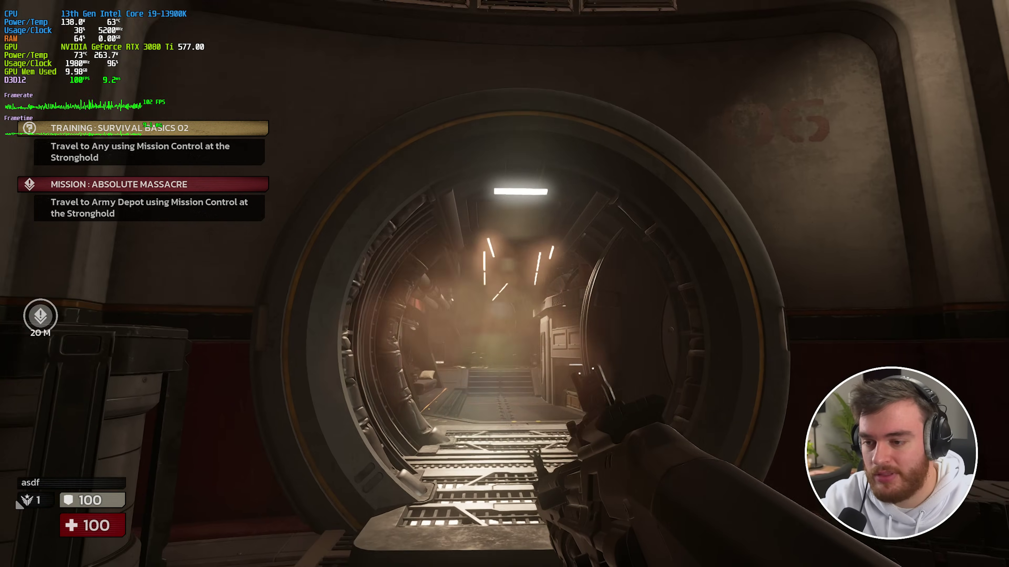
- Walk past the Mission Control consoles and up the stairs onto the aircraft platform
key(Escape)
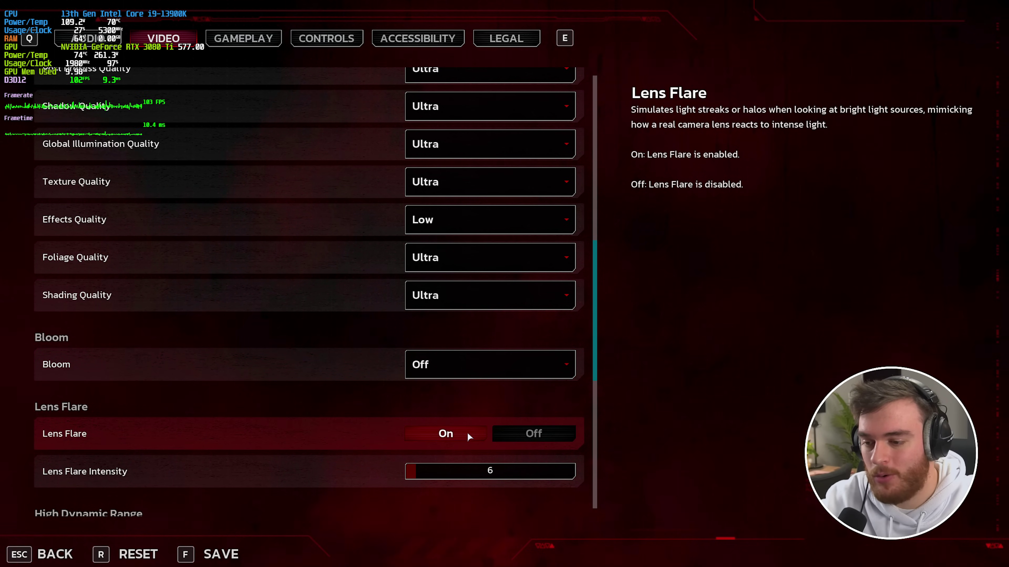
scroll(467, 432, down, 2)
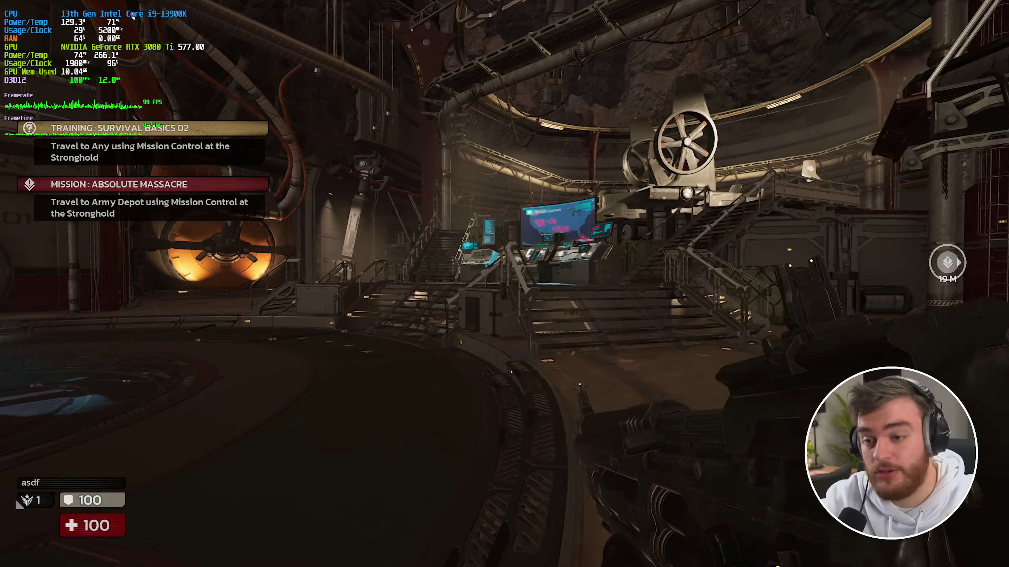
key(w)
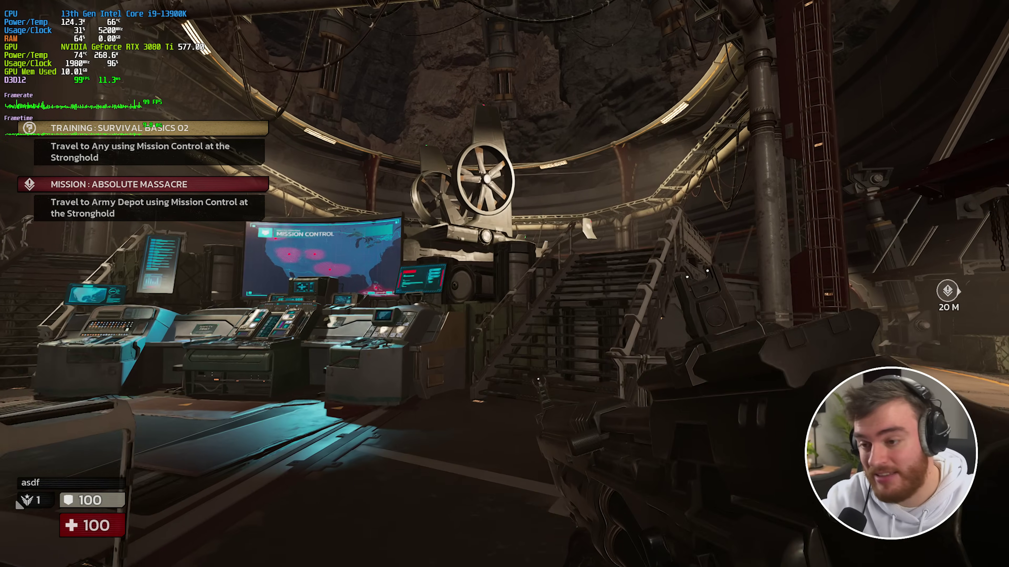
key(w)
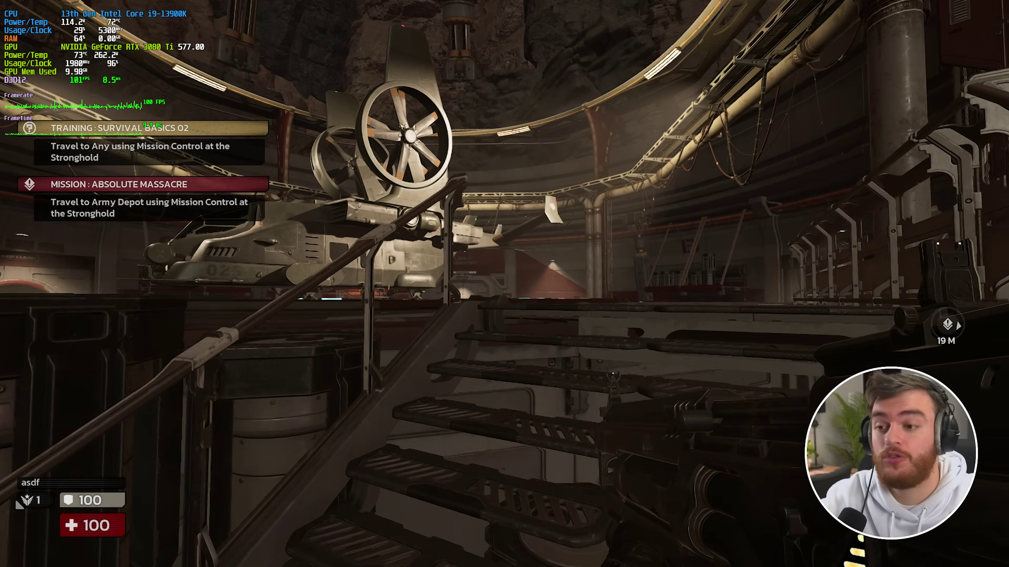
key(w)
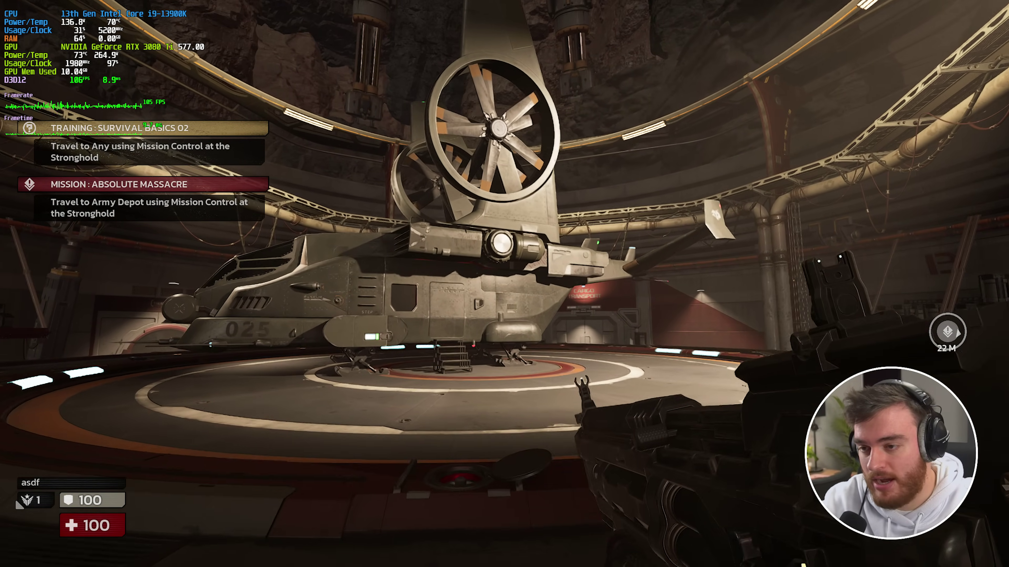
key(w)
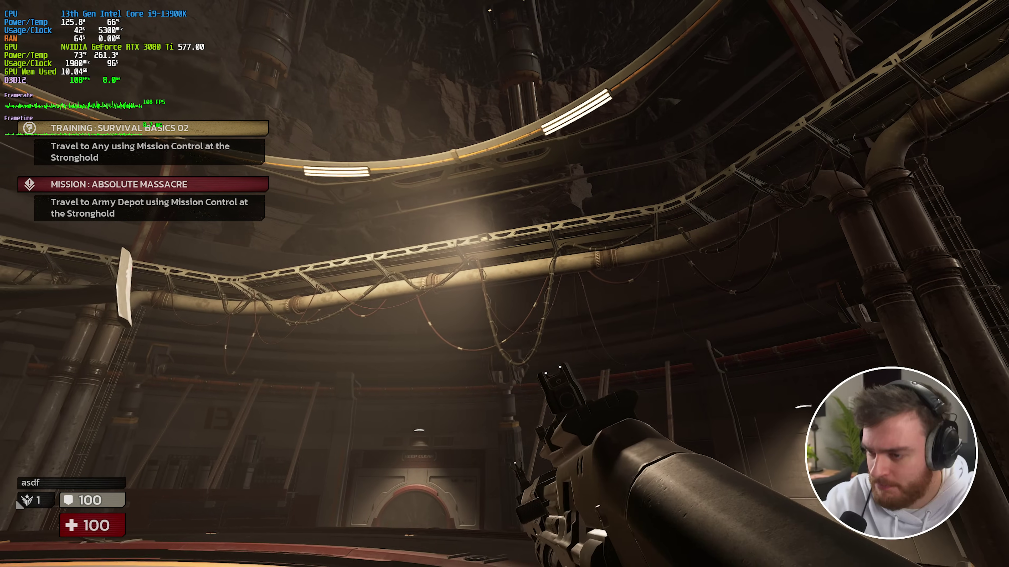
key(a)
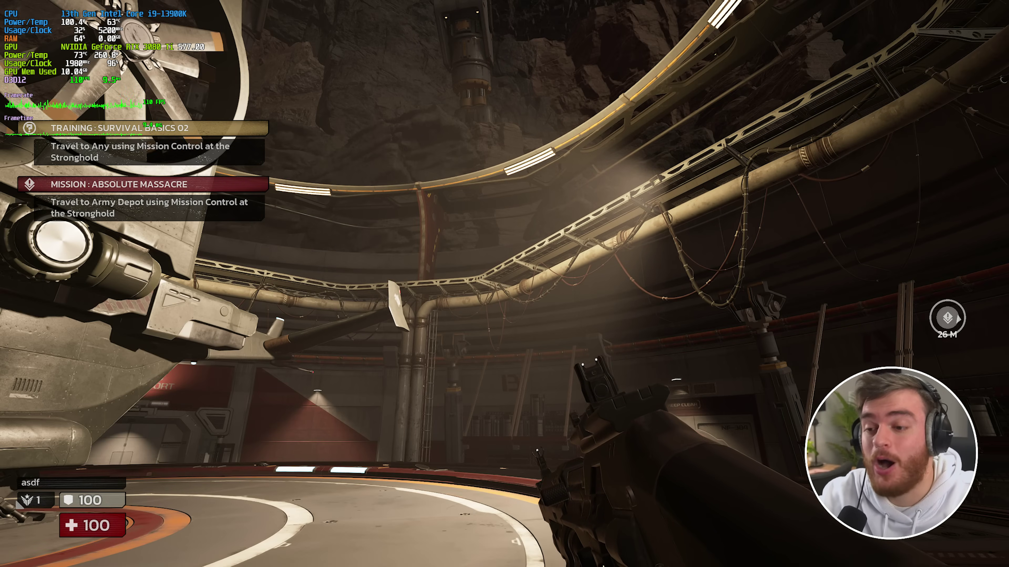
- Walk to the mission terminal and pick the Convoy map to start a new match
key(w)
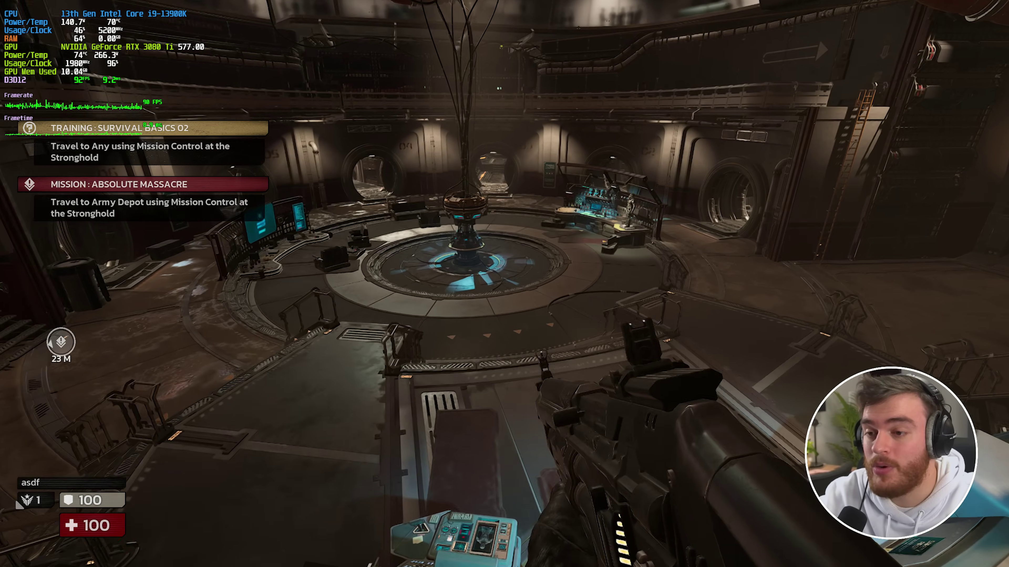
key(e)
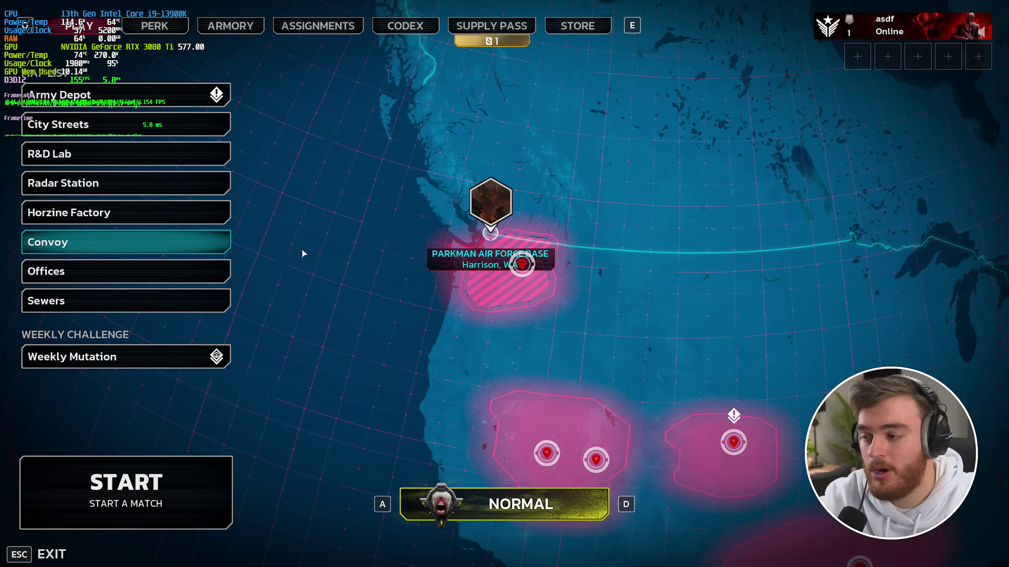
click(192, 239)
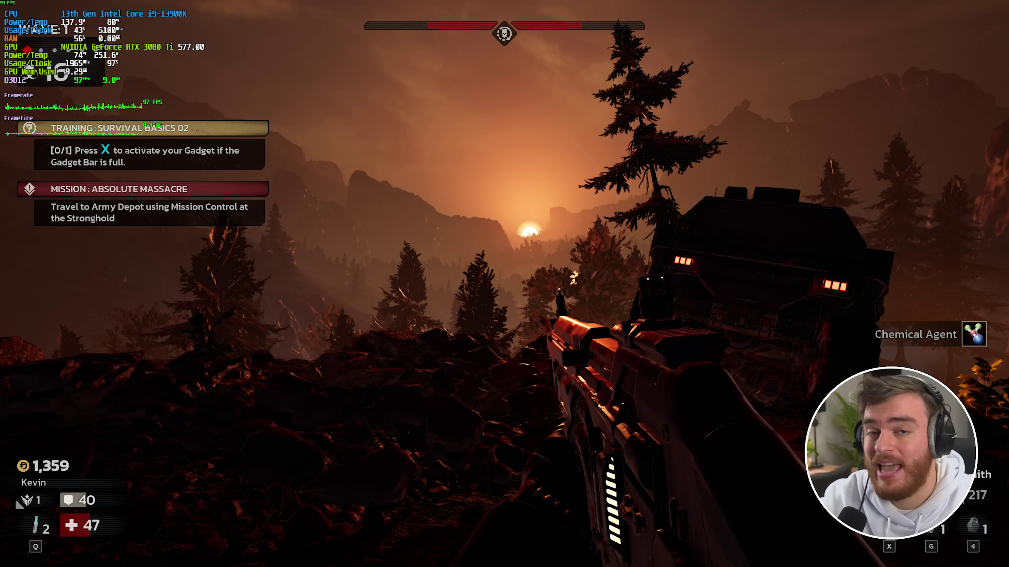
key(a)
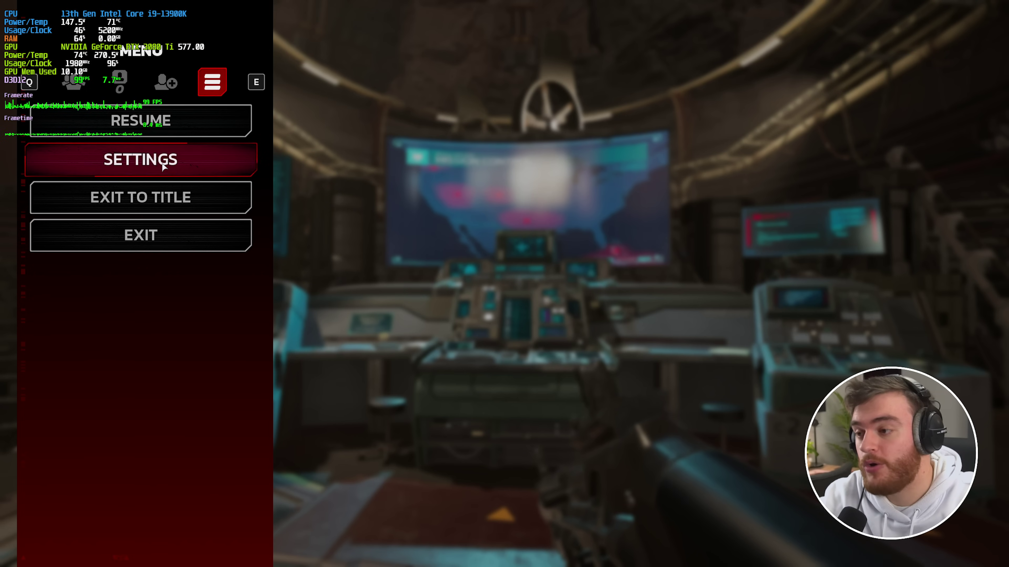
- Open the Video settings and lower Lens Flare Intensity to about 48
click(162, 164)
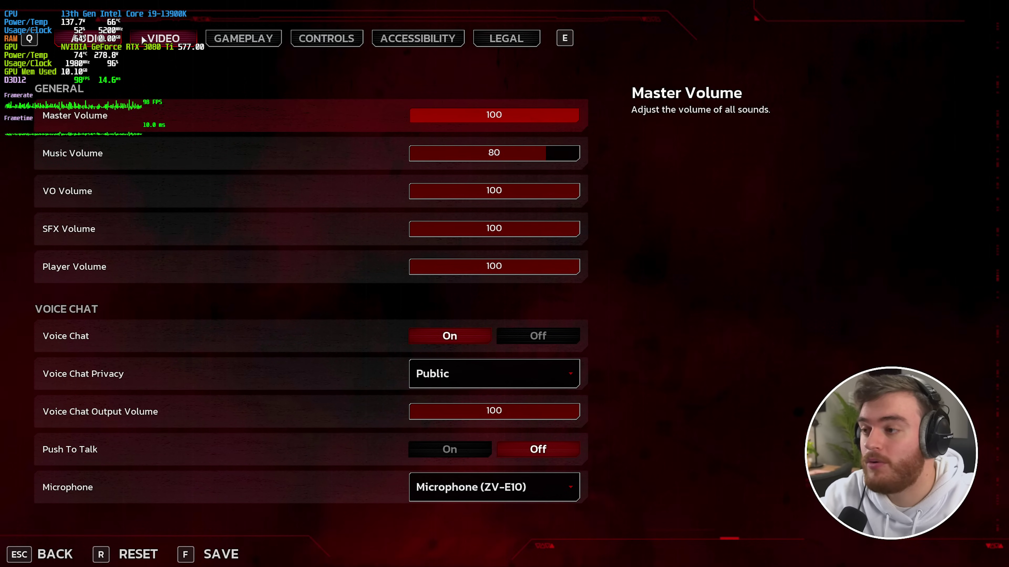
click(147, 38)
scroll(373, 183, down, 10)
scroll(437, 195, down, 4)
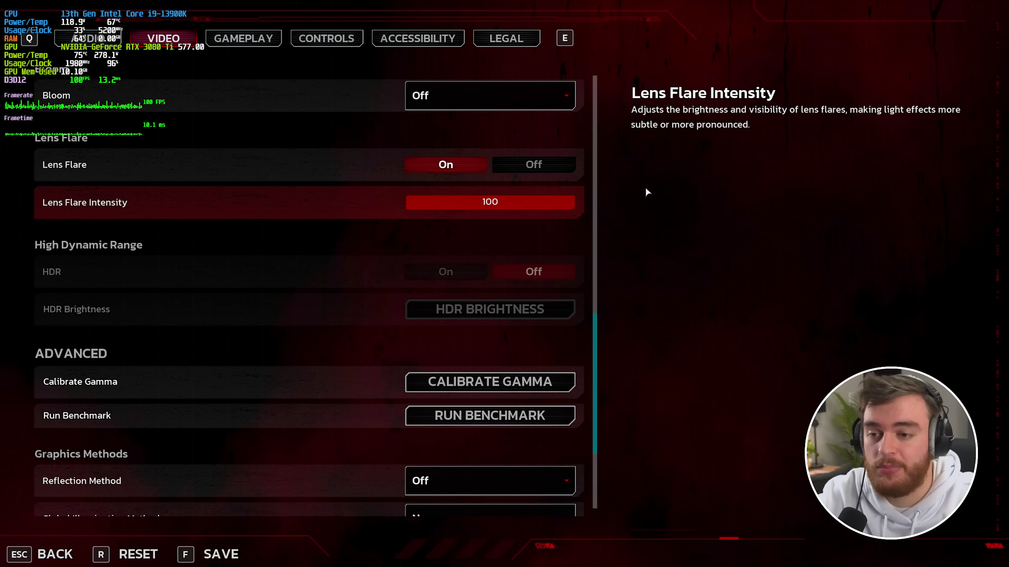
drag(502, 203, 592, 216)
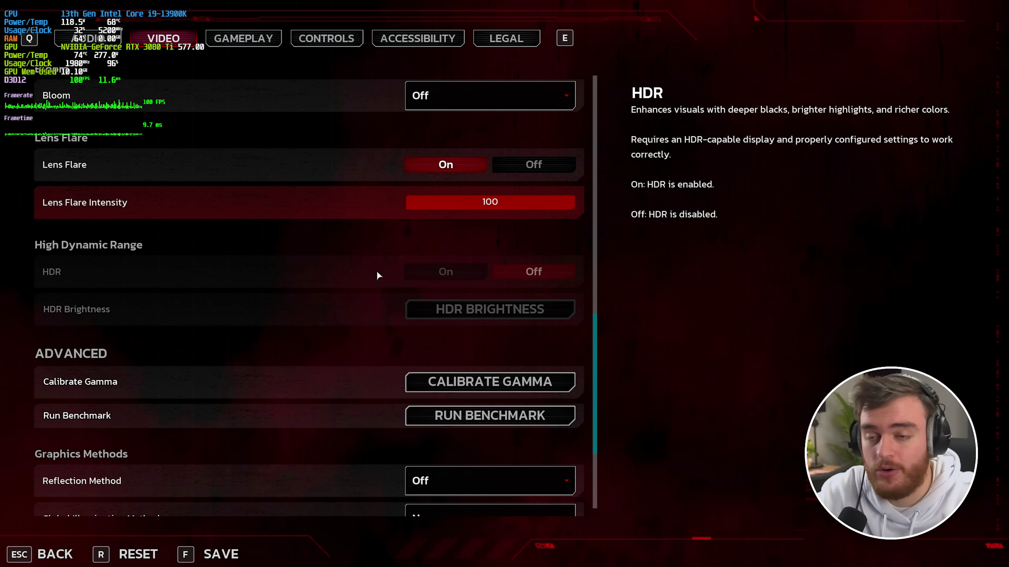
- Scroll down to Graphics Methods, showing Reflection Method Off and Global Illumination None
scroll(377, 266, down, 1)
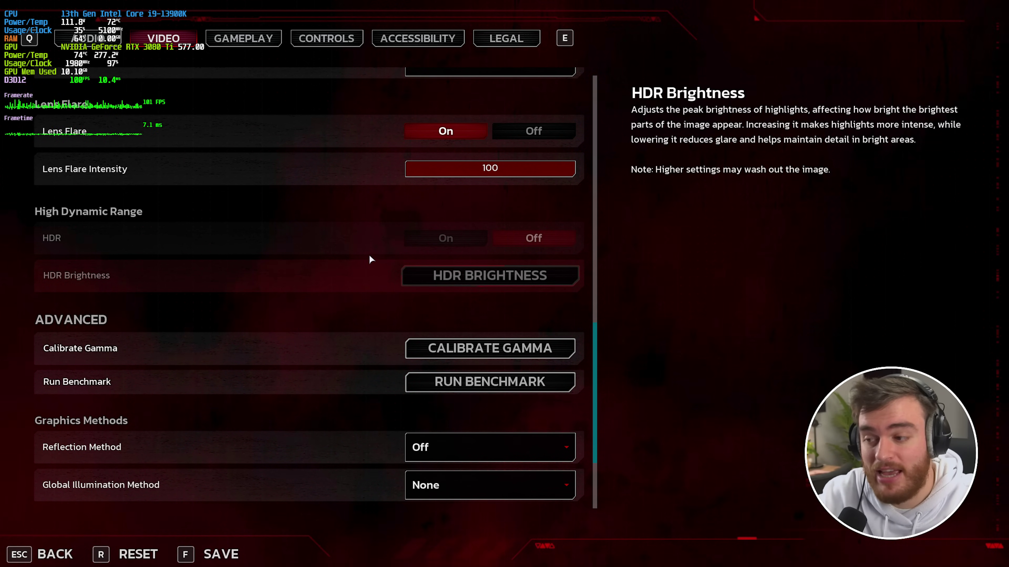
scroll(366, 256, down, 1)
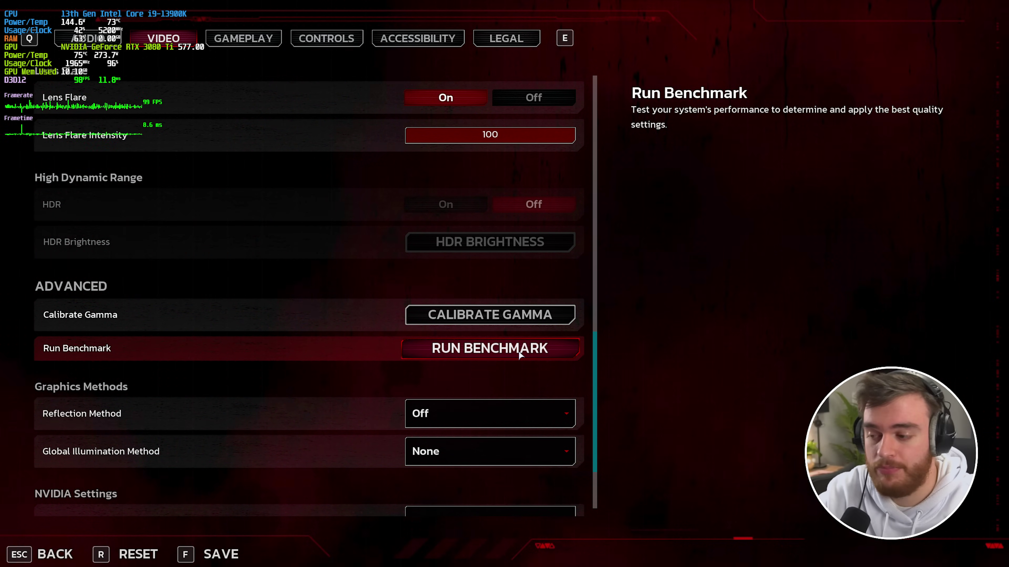
scroll(518, 353, down, 2)
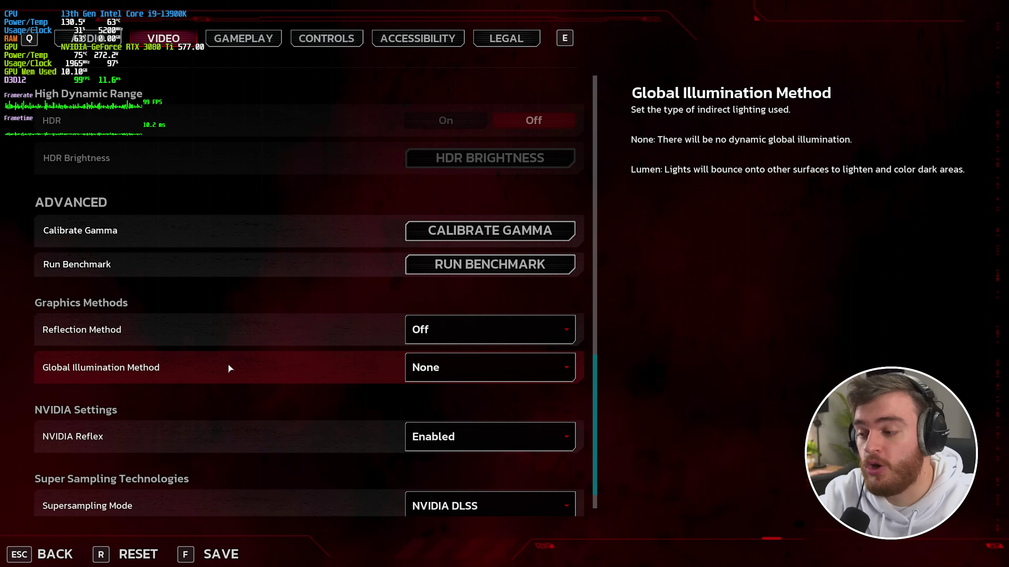
- Close the settings and walk past the stairs through the round doorway to face door 05
key(Escape)
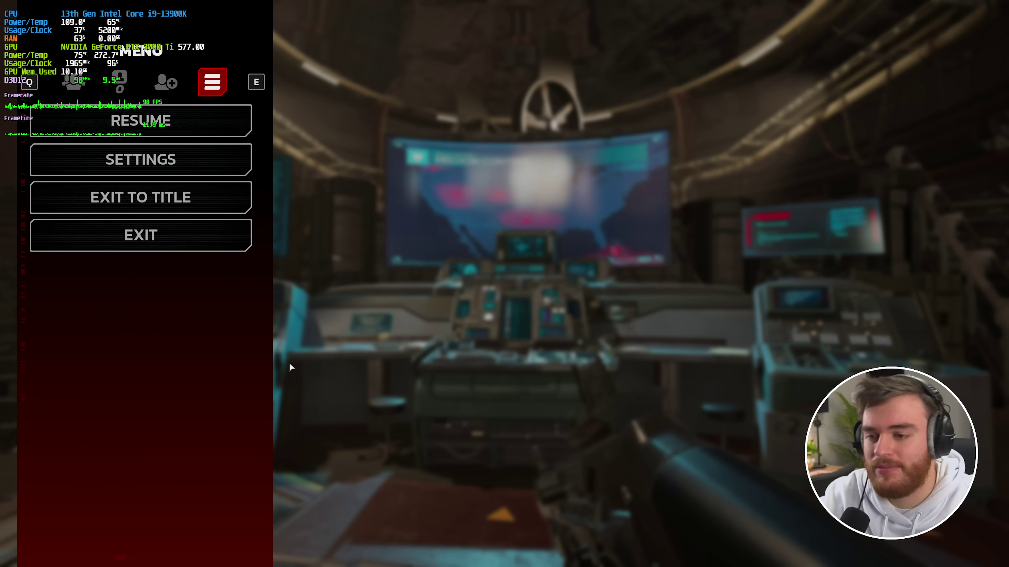
key(Escape)
key(w)
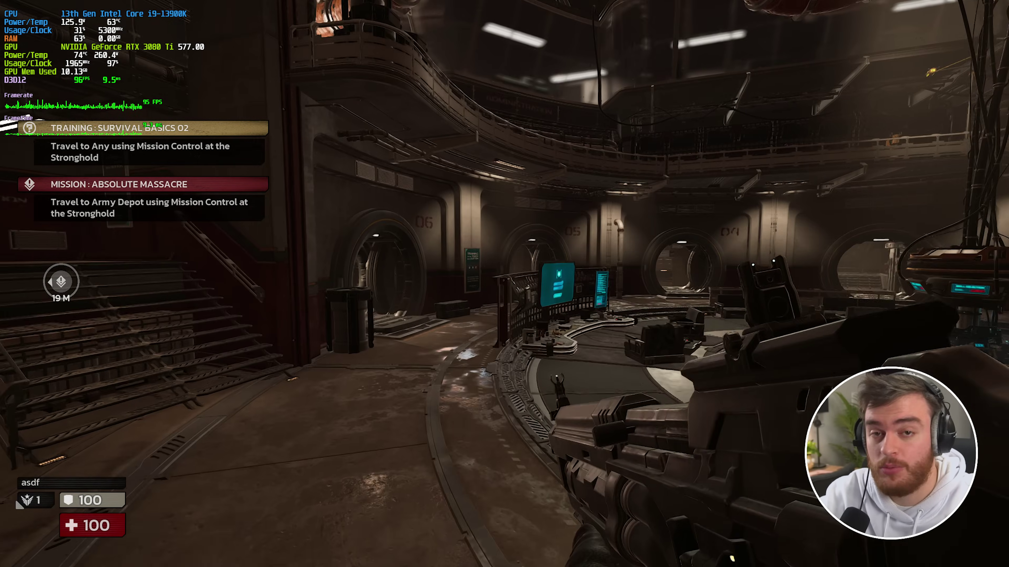
key(w)
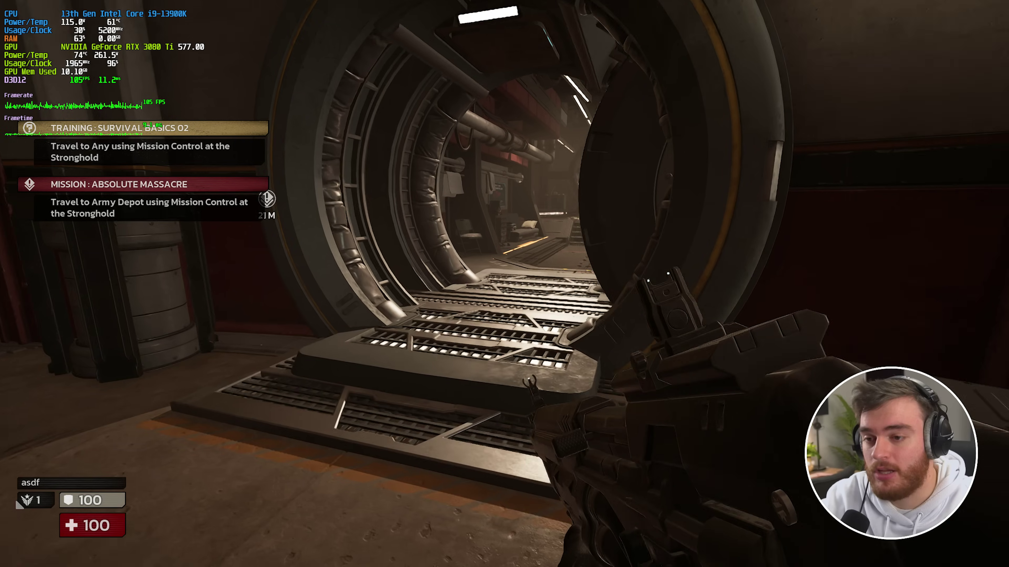
key(w)
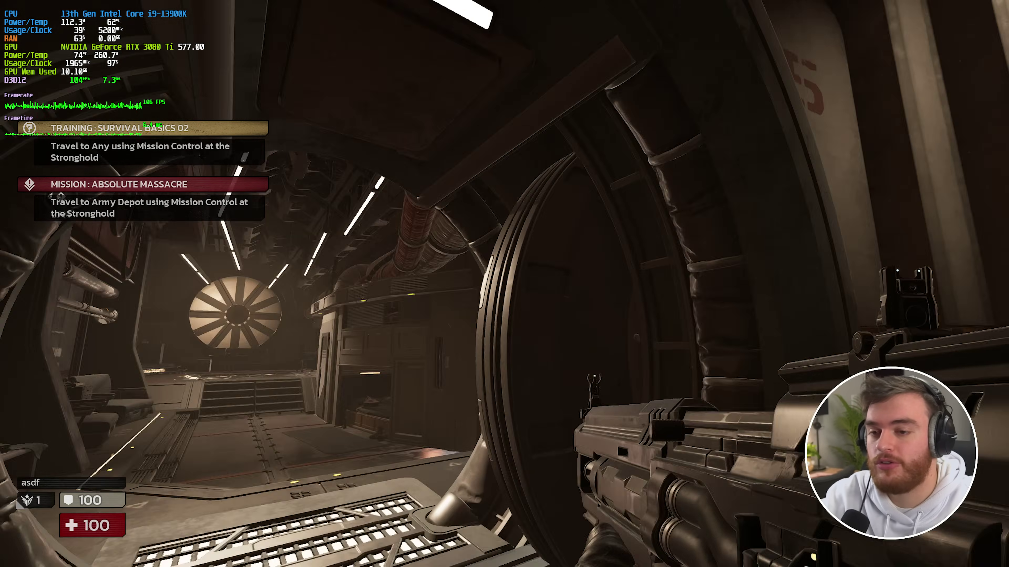
key(w)
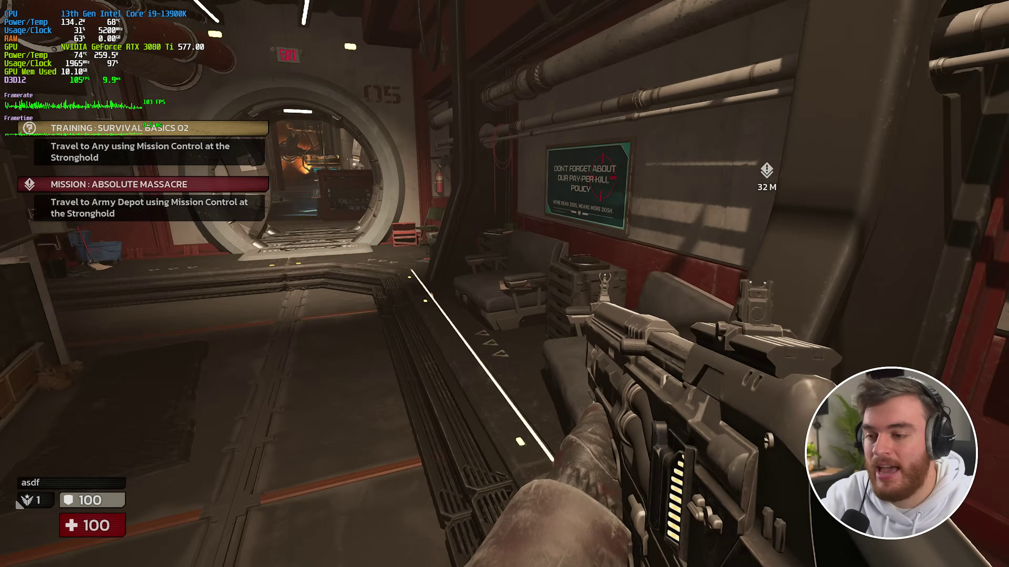
key(s)
key(s)
key(w)
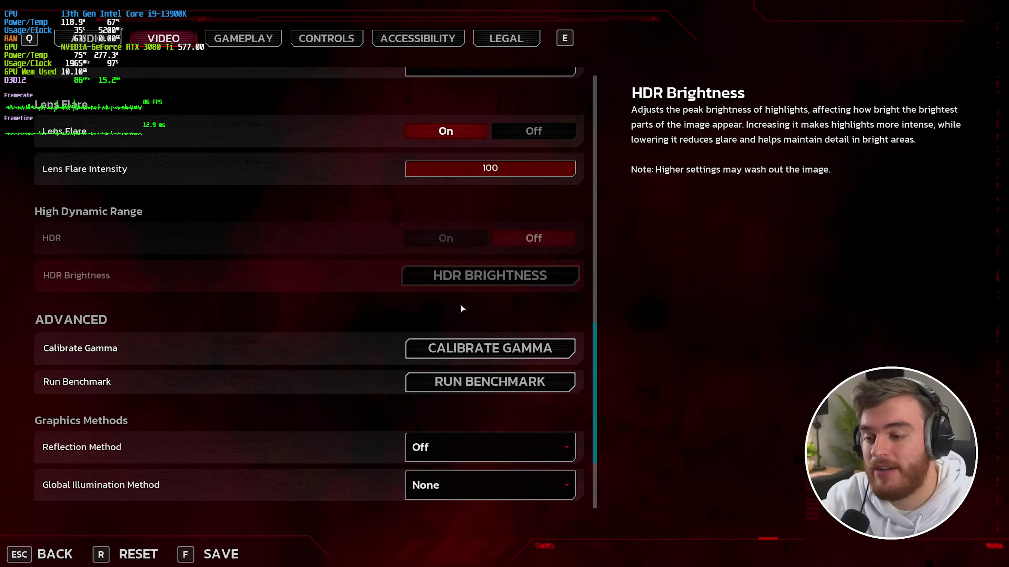
- Switch Reflection Method to SSR and return to the corridor
scroll(460, 303, down, 2)
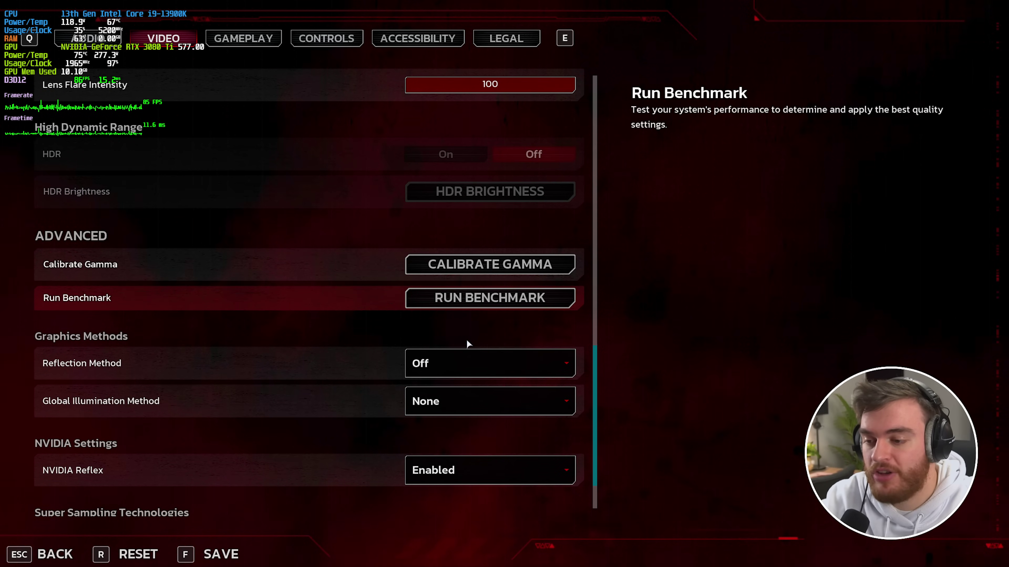
click(474, 362)
click(482, 405)
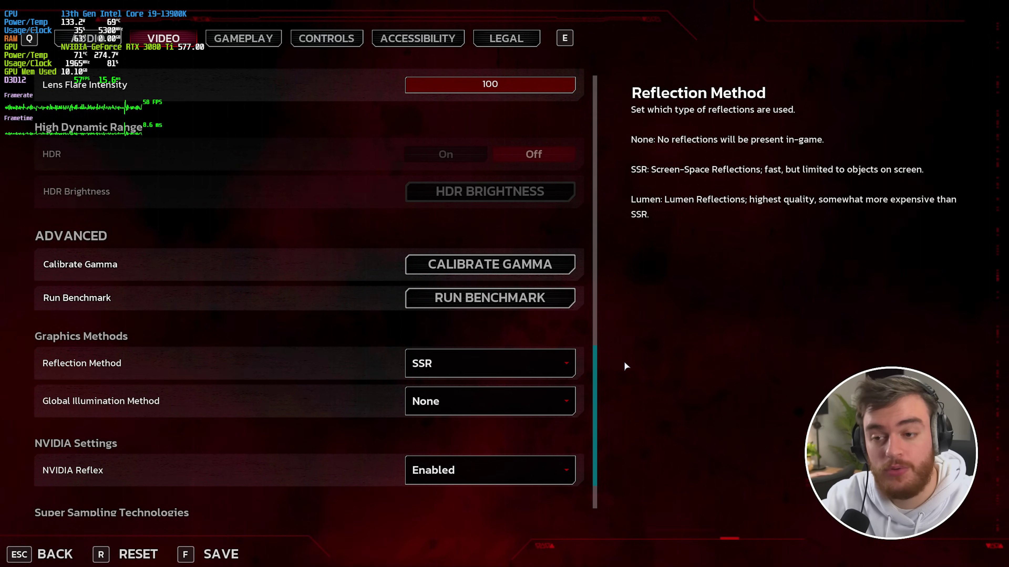
key(Escape)
key(Escape)
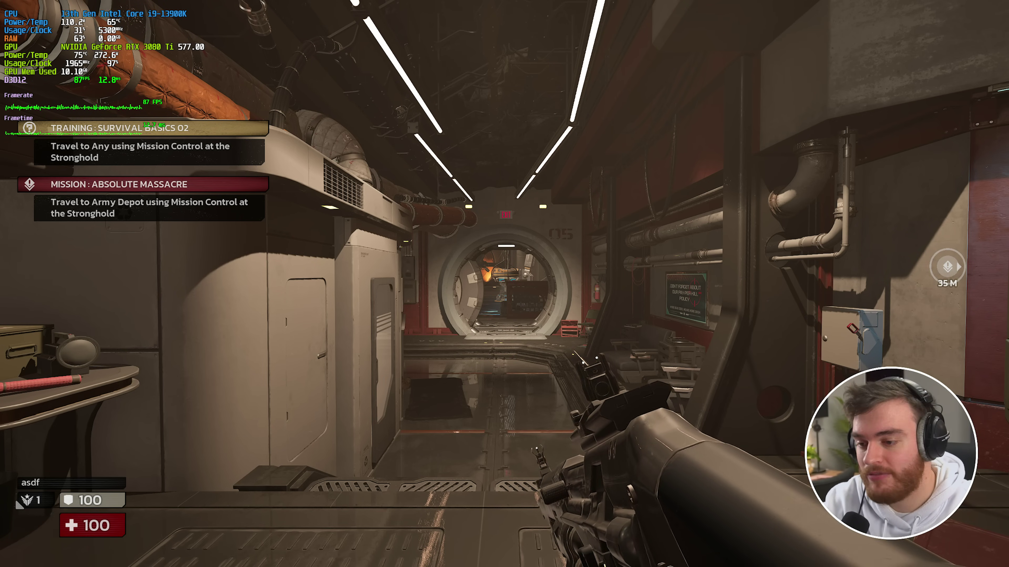
- Set Global Illumination Method to Lumen and resume play to compare the lighting
key(Escape)
click(221, 165)
click(179, 37)
scroll(280, 262, down, 4)
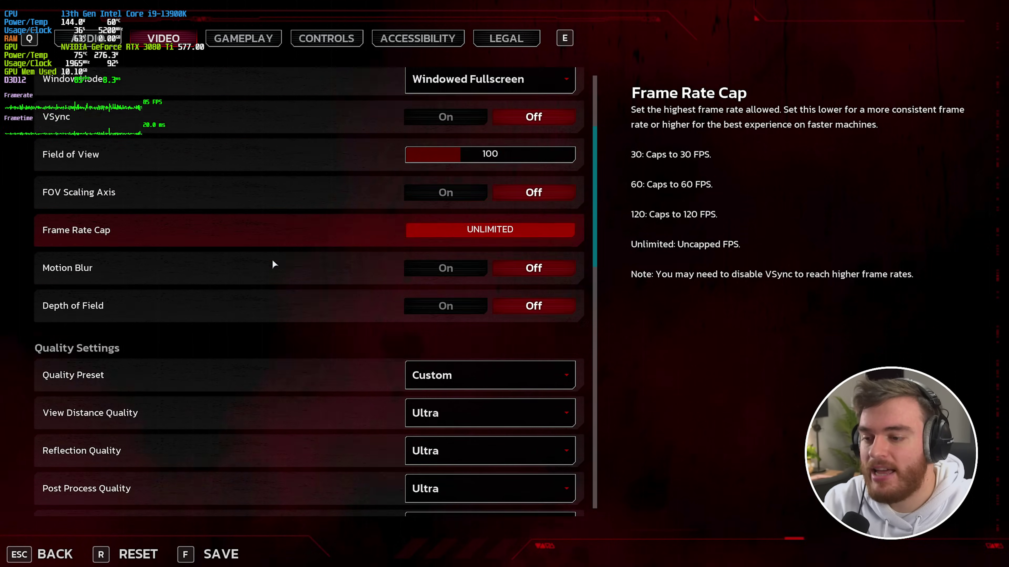
scroll(416, 411, down, 20)
click(440, 409)
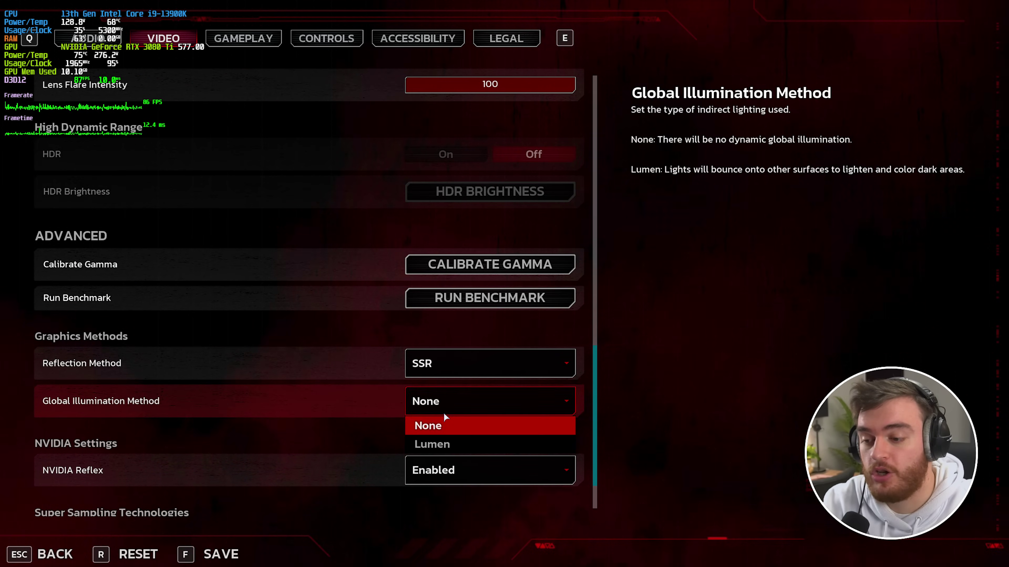
click(454, 444)
key(Escape)
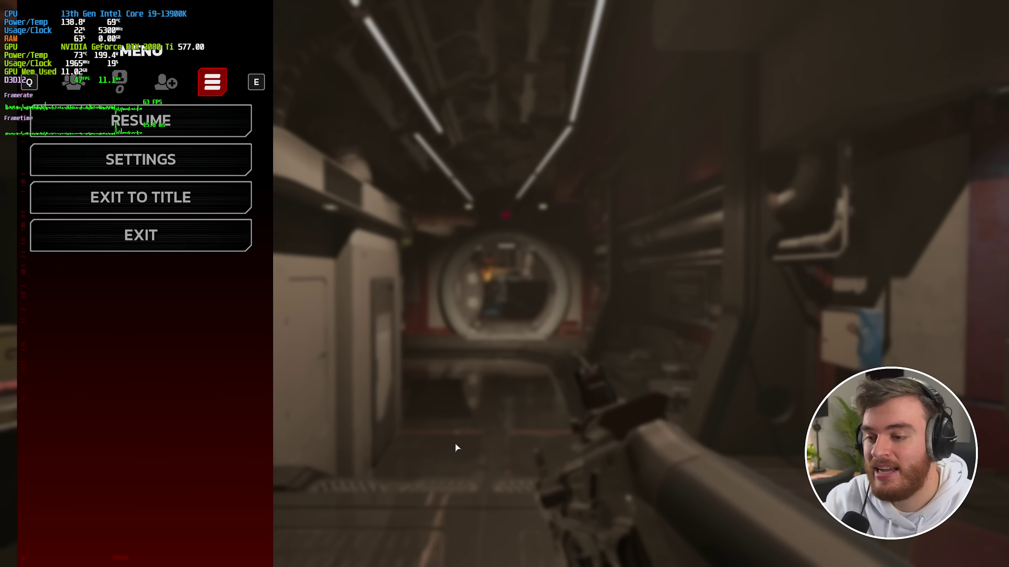
key(Escape)
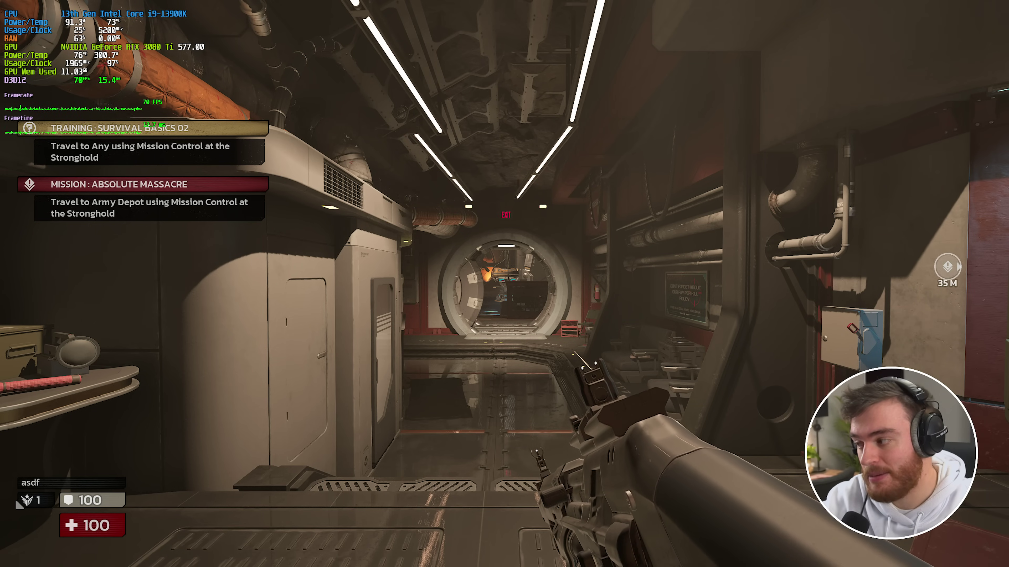
- Turn Reflection Method Off to view the corridor without reflections
key(Escape)
click(203, 160)
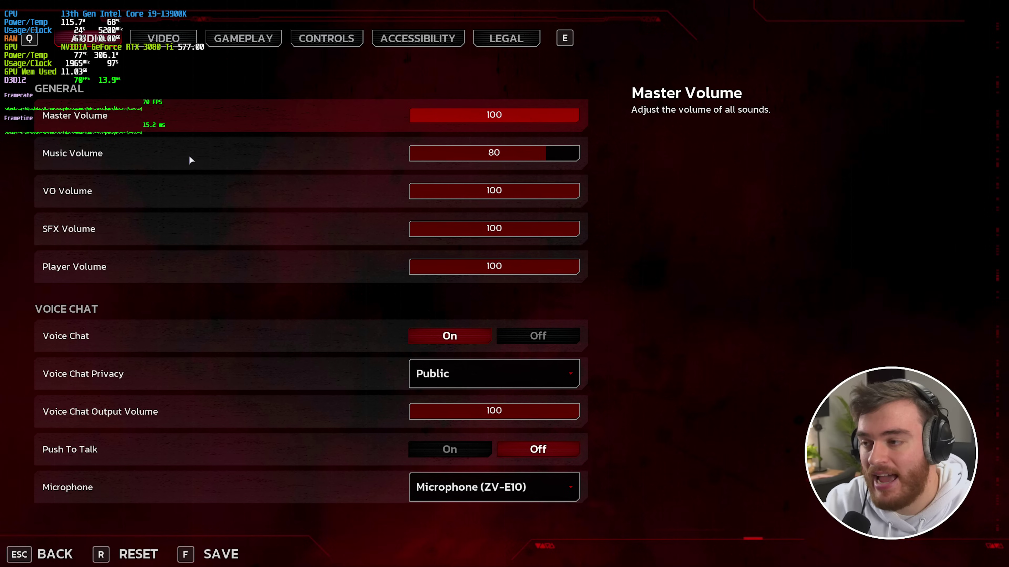
click(169, 39)
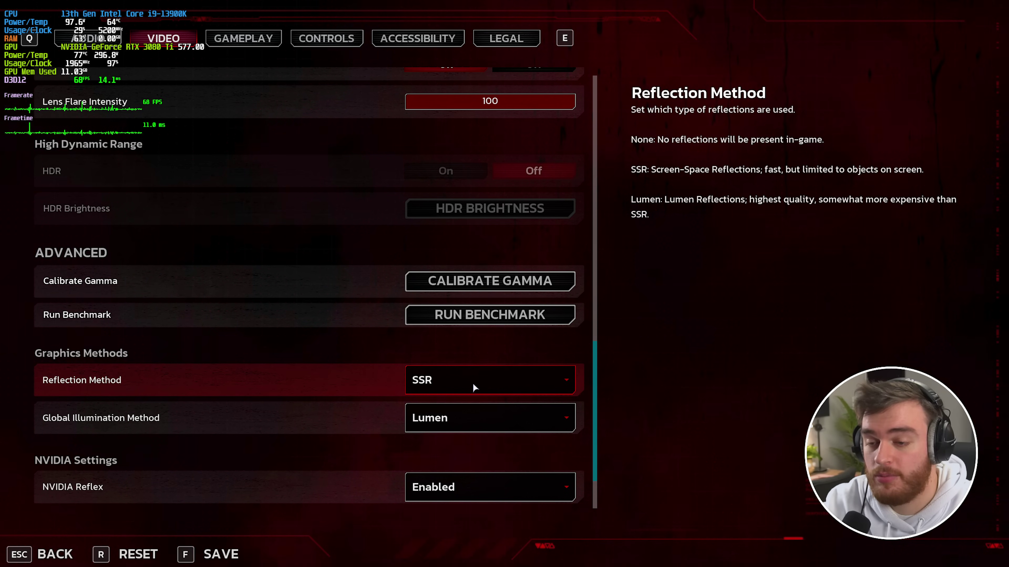
click(473, 383)
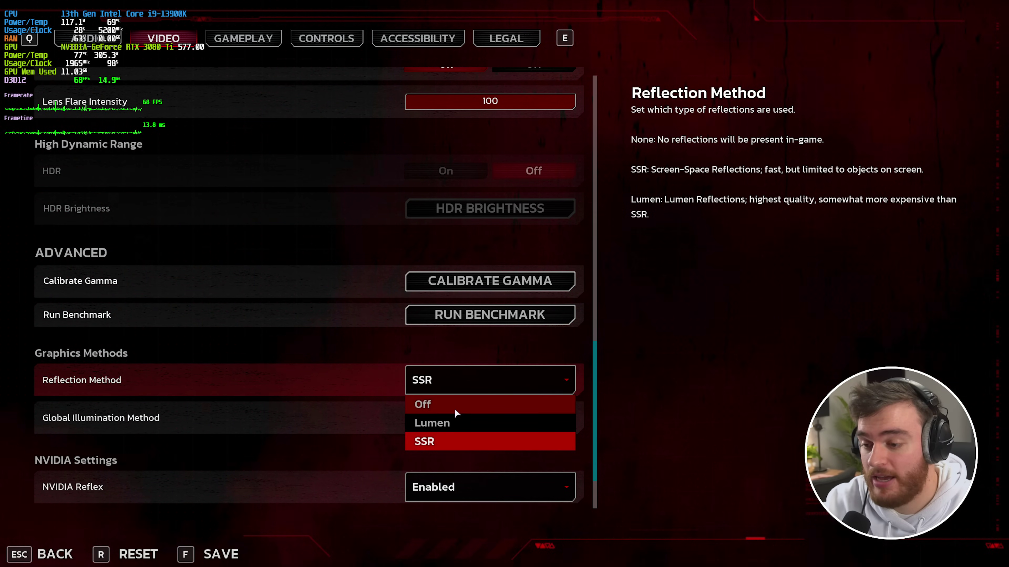
click(455, 407)
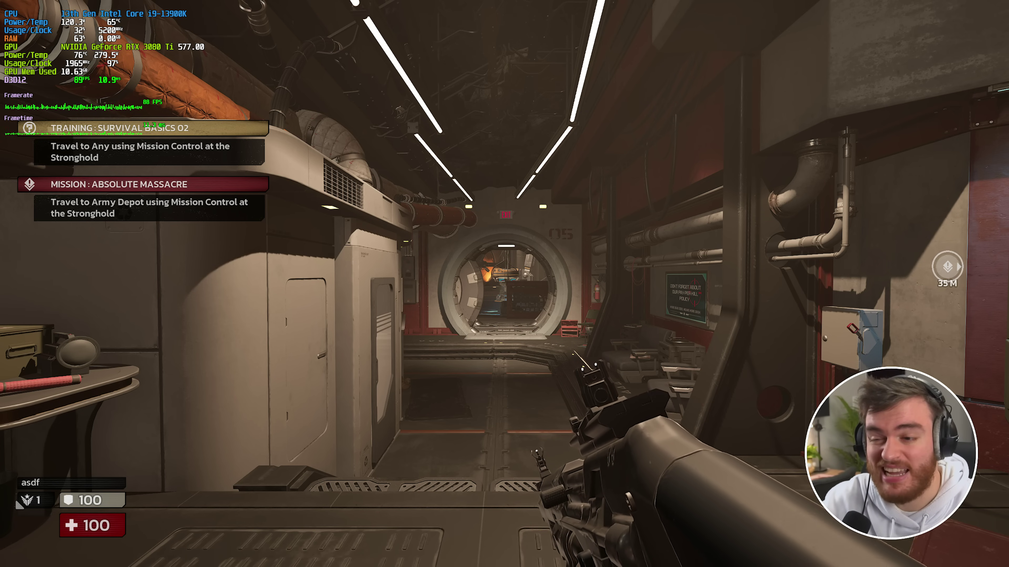
- Switch Reflection Method back to SSR and resume the game
key(Escape)
click(184, 149)
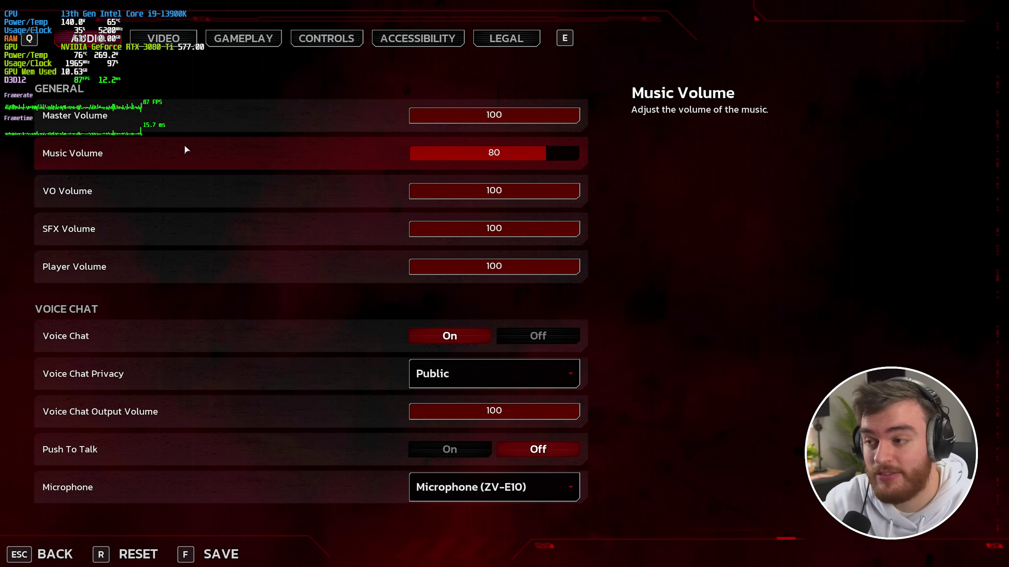
click(163, 39)
scroll(363, 278, down, 5)
scroll(362, 277, down, 10)
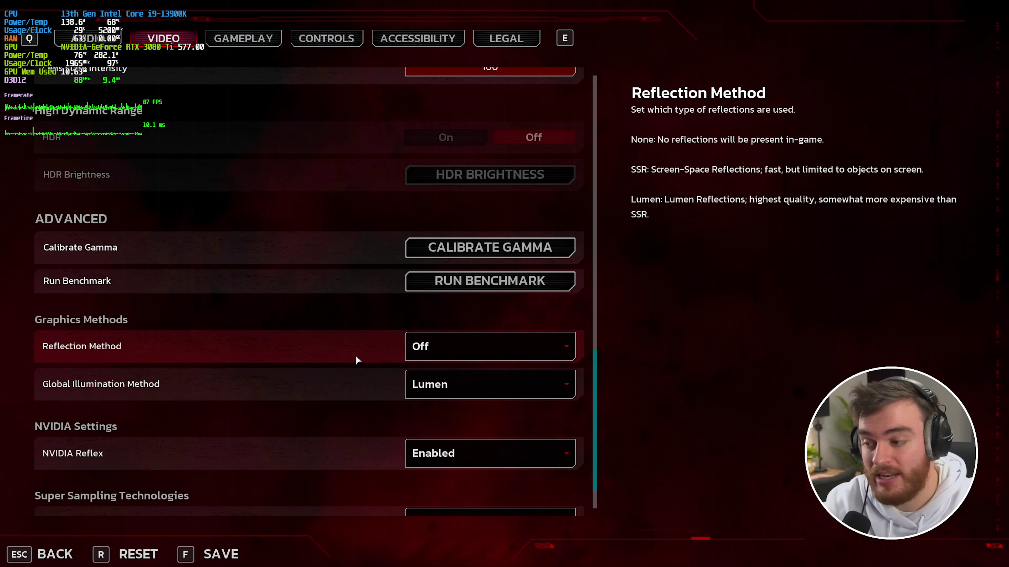
click(487, 353)
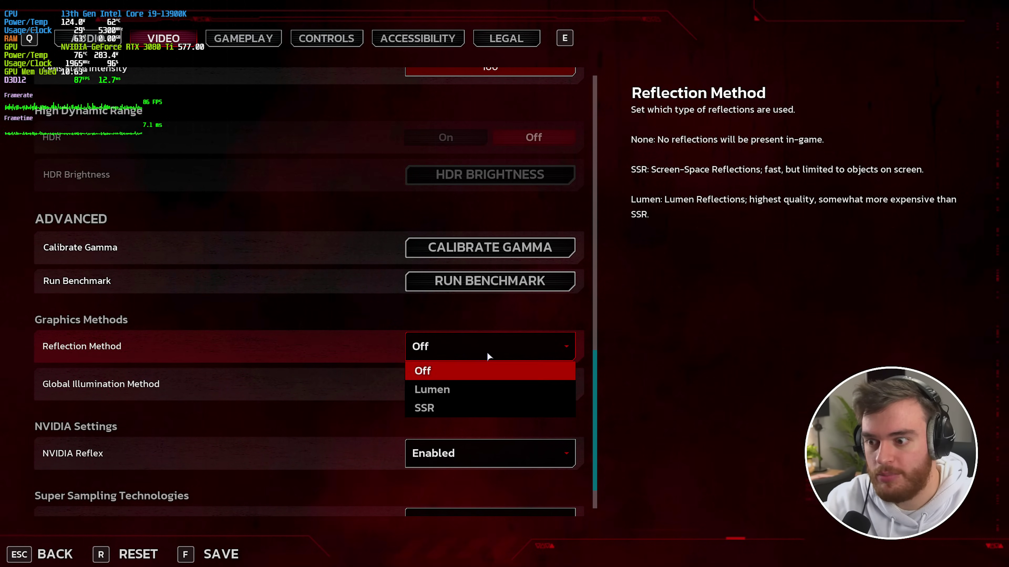
click(453, 406)
key(Escape)
key(Escape)
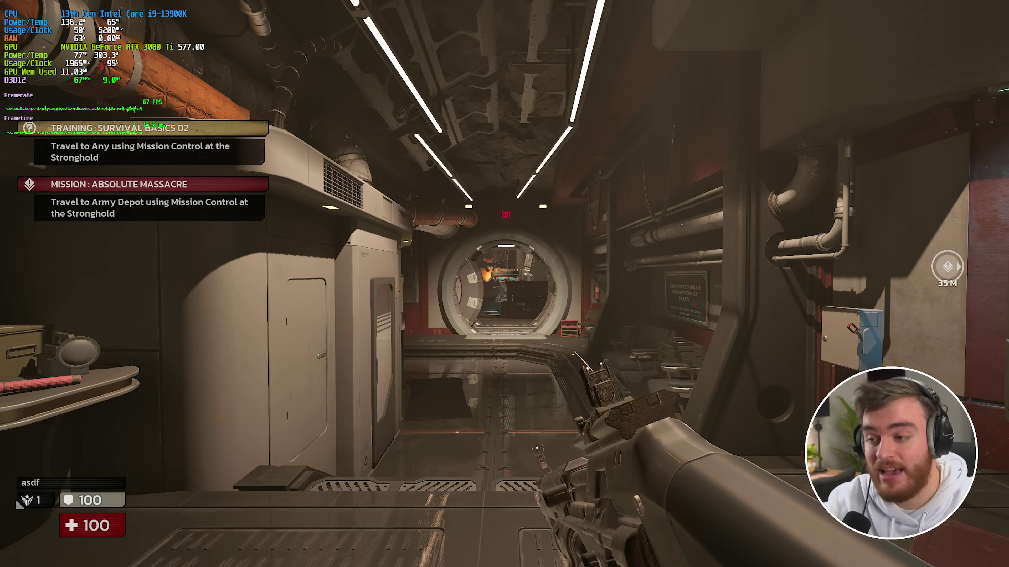
- Set Reflection Method to Lumen to pair with Lumen global illumination
key(Escape)
click(139, 158)
key(e)
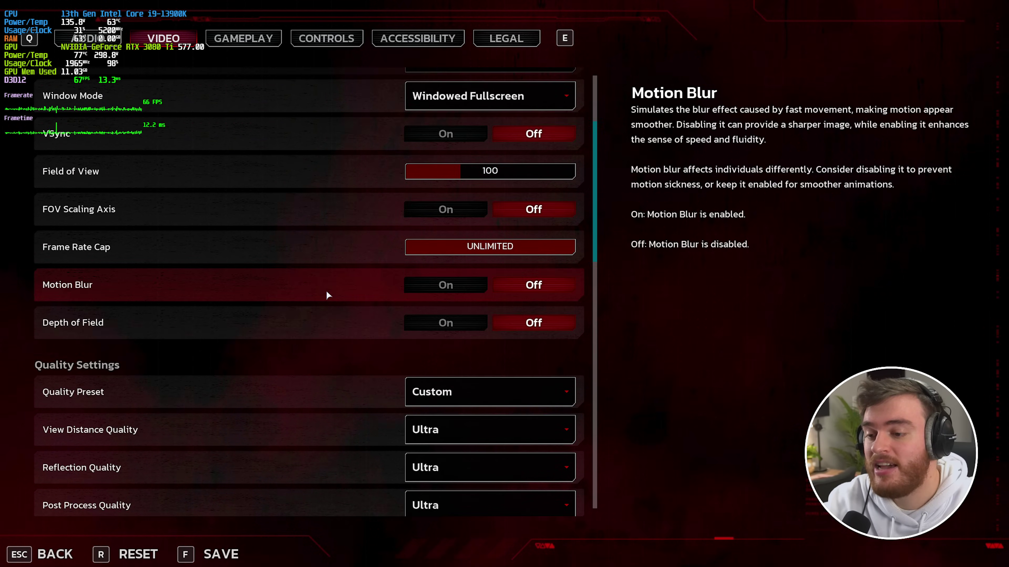
scroll(439, 342, down, 6)
scroll(462, 375, down, 8)
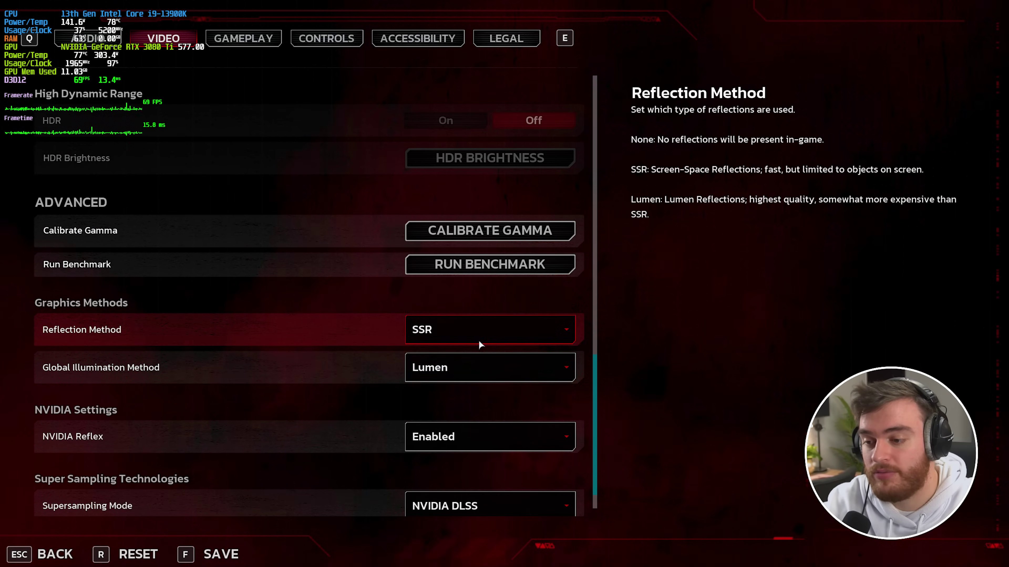
click(478, 339)
click(470, 374)
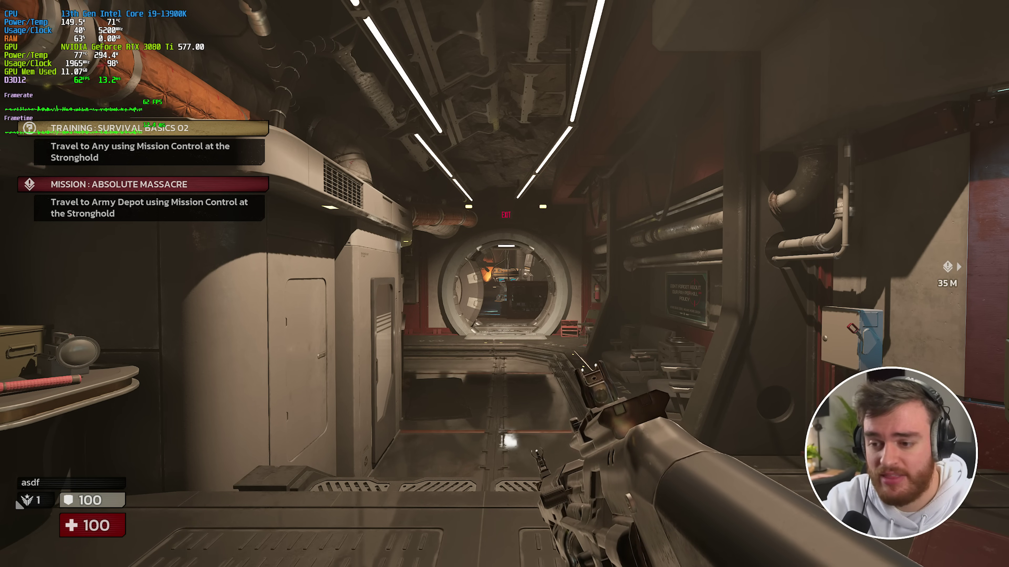
- Set Global Illumination Method back to None so reflections revert to SSR
key(Escape)
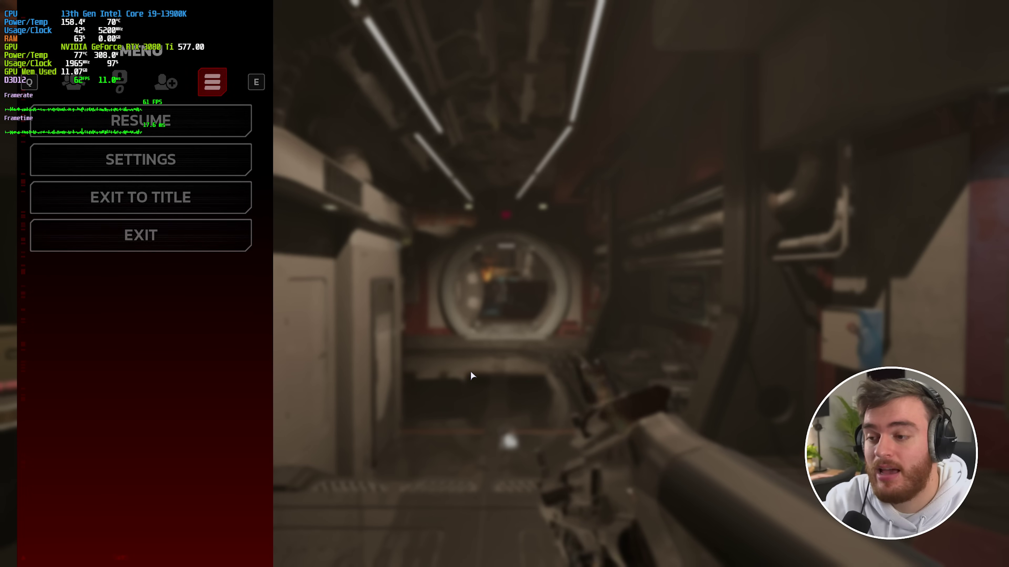
click(147, 160)
click(168, 42)
scroll(233, 336, down, 3)
scroll(232, 335, down, 20)
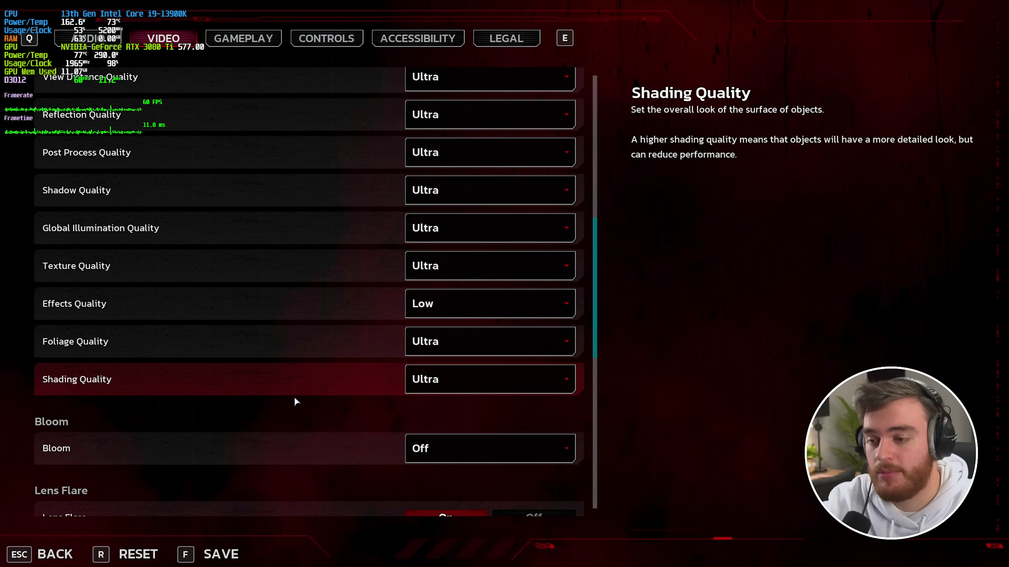
click(438, 322)
click(457, 343)
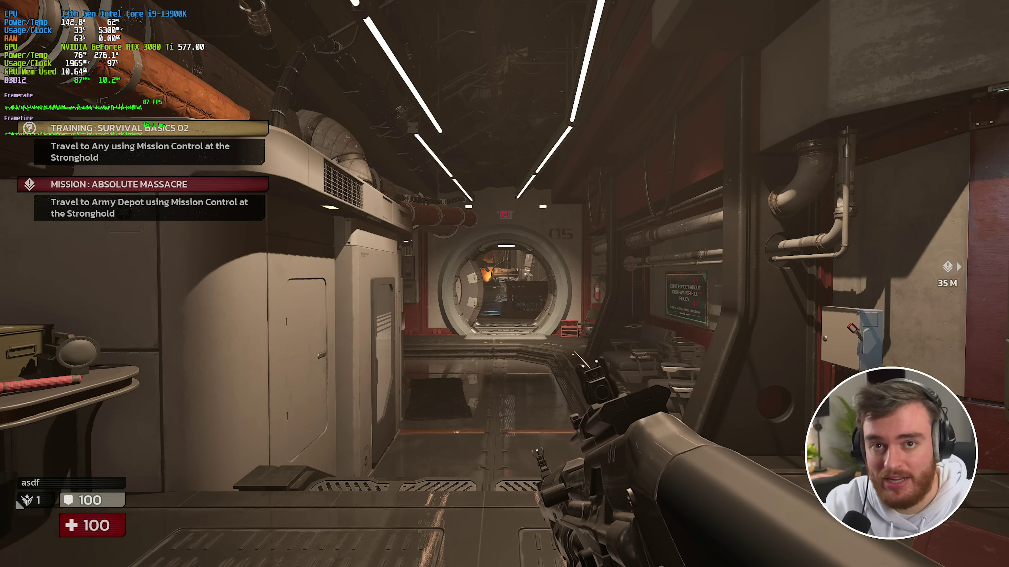
- After checking the corridor, pause again and scroll through the Video settings
key(Escape)
click(209, 157)
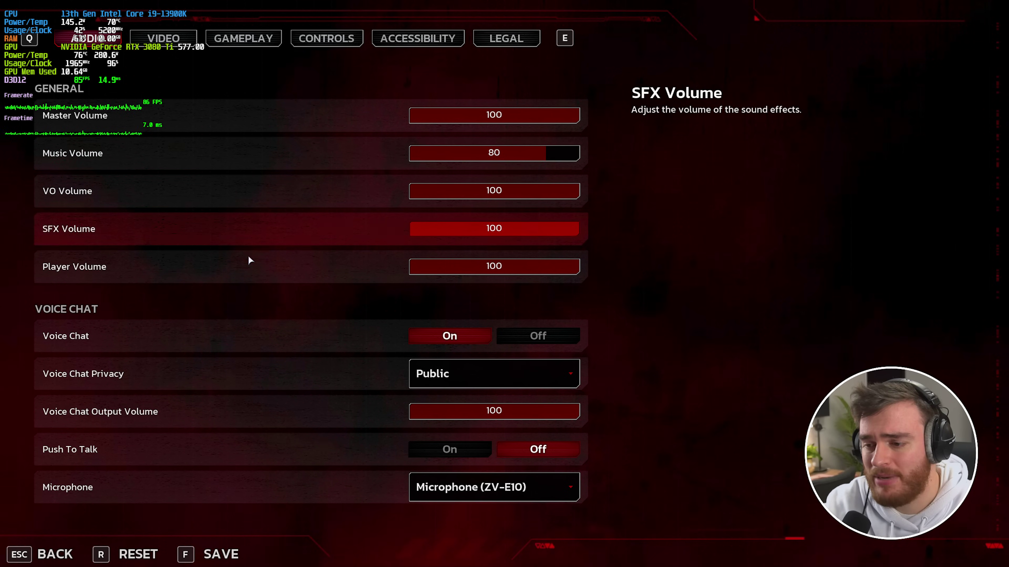
key(e)
scroll(355, 333, down, 15)
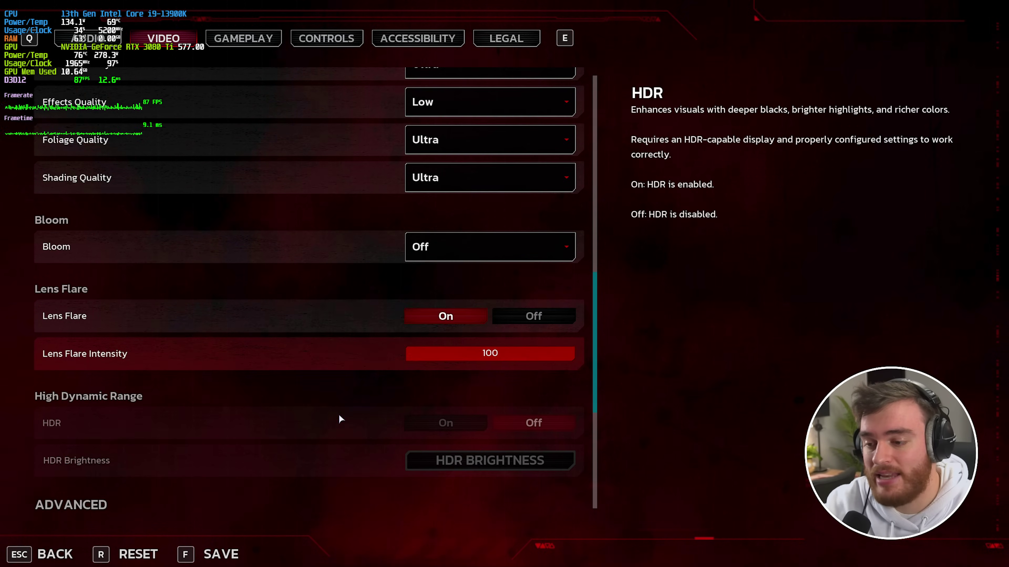
scroll(340, 419, down, 10)
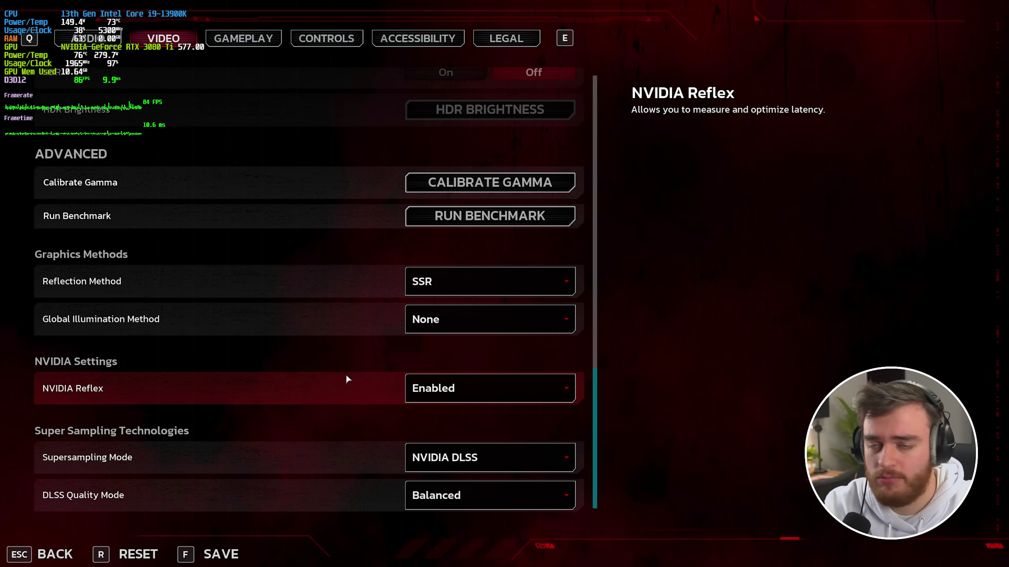
click(430, 389)
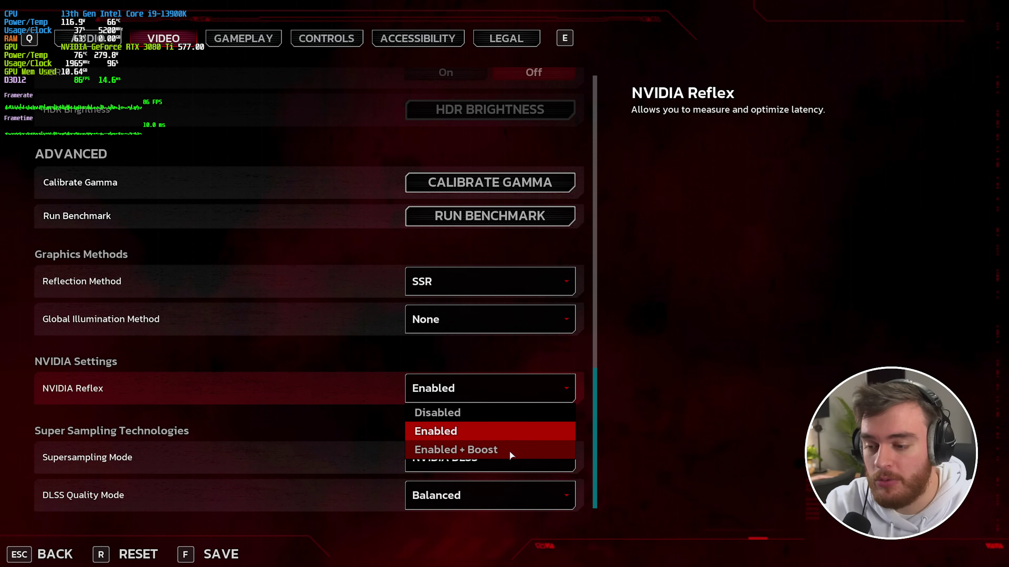
click(477, 388)
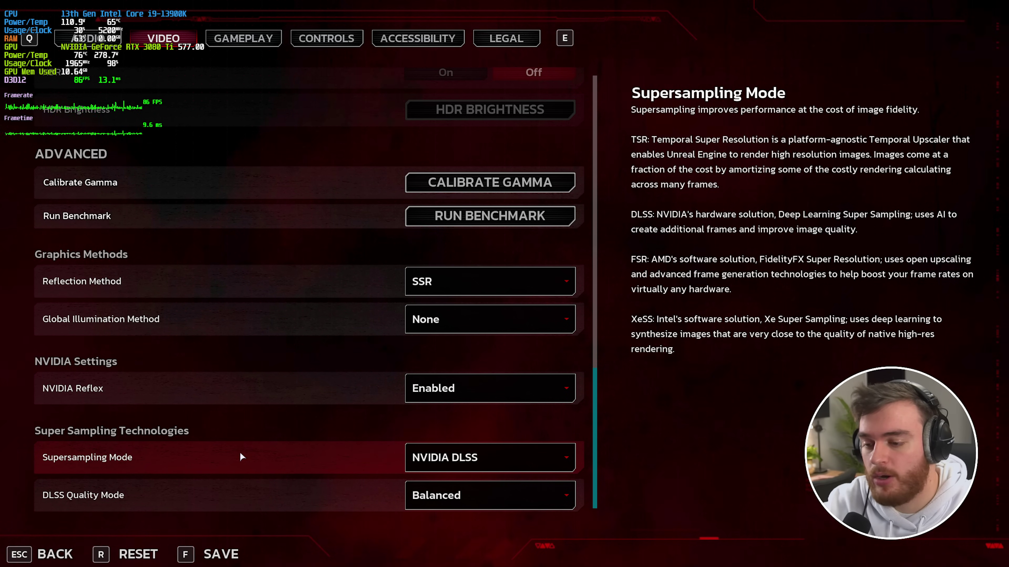
click(500, 460)
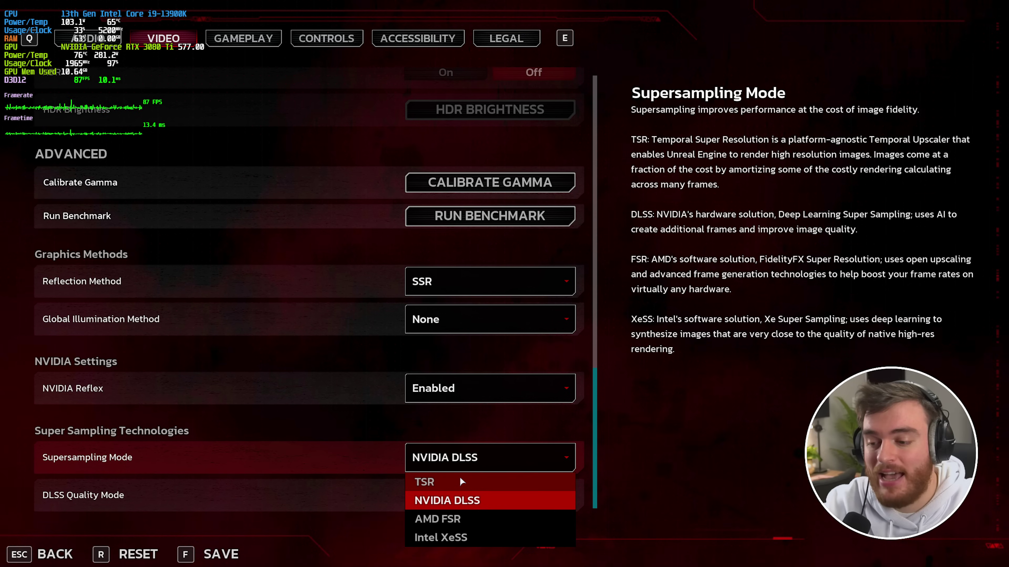
click(466, 462)
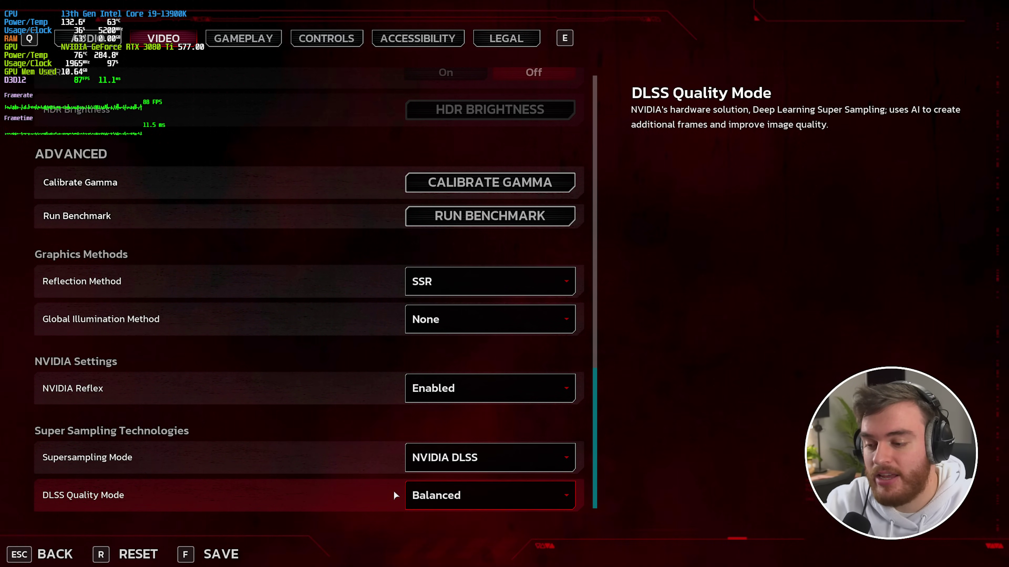
- Try DLAA as the DLSS quality mode, discard the change, and walk the hub
click(429, 495)
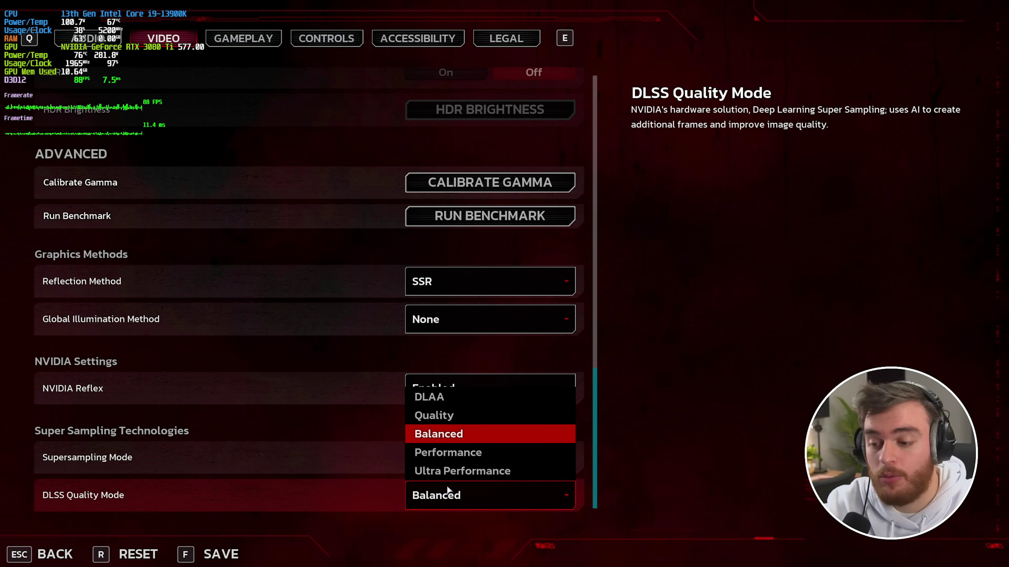
click(448, 398)
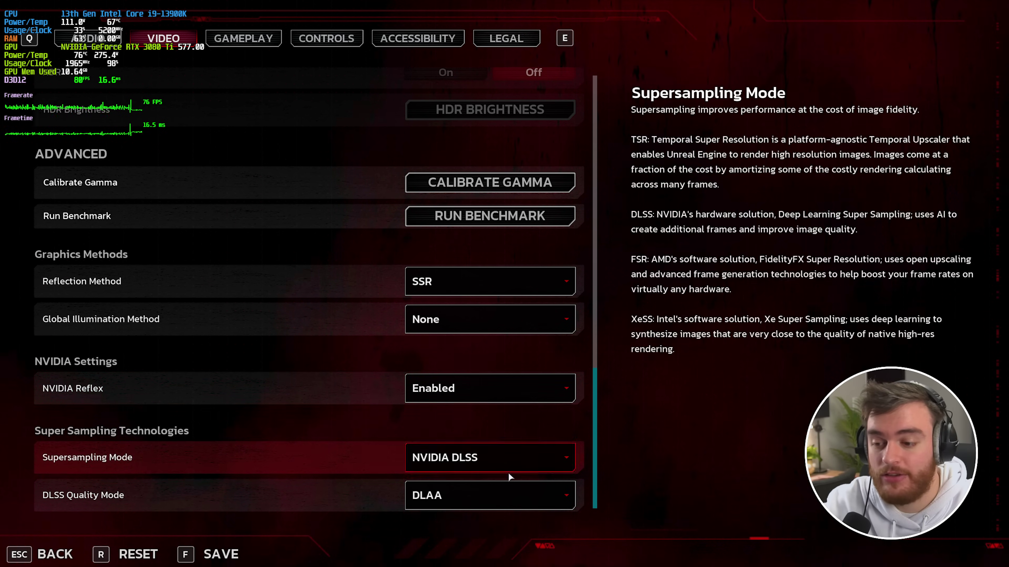
click(458, 504)
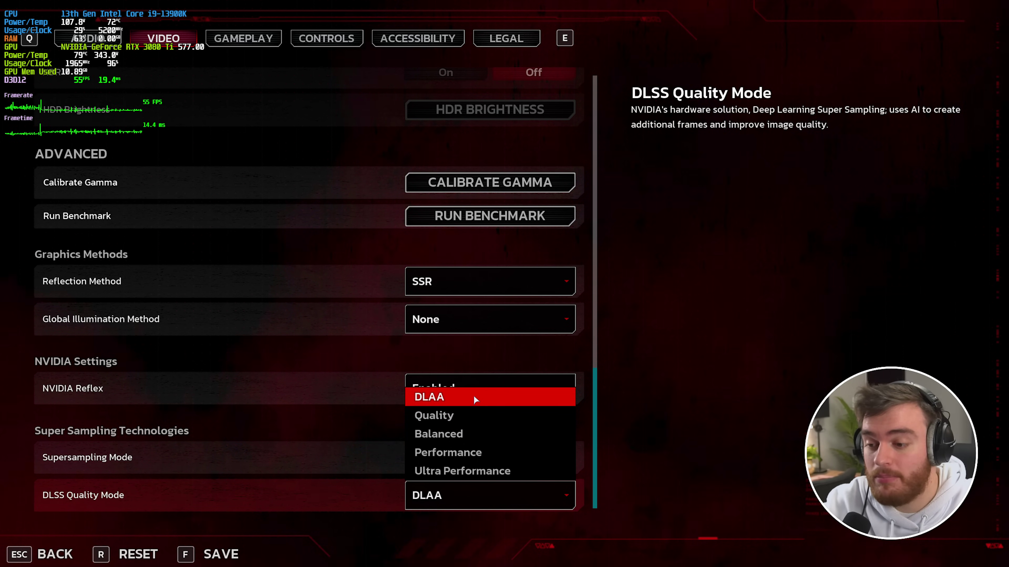
click(483, 469)
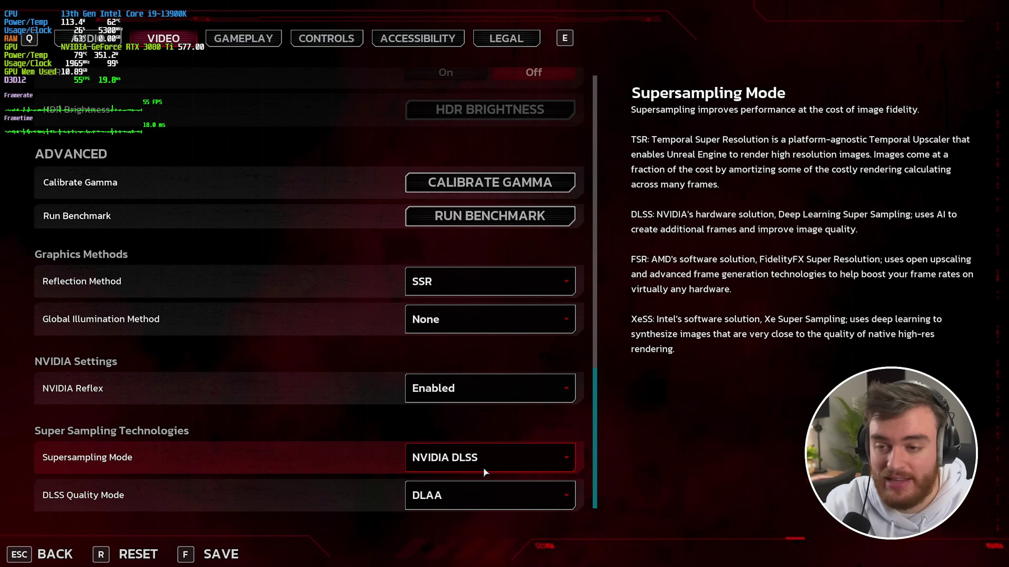
key(Escape)
click(438, 395)
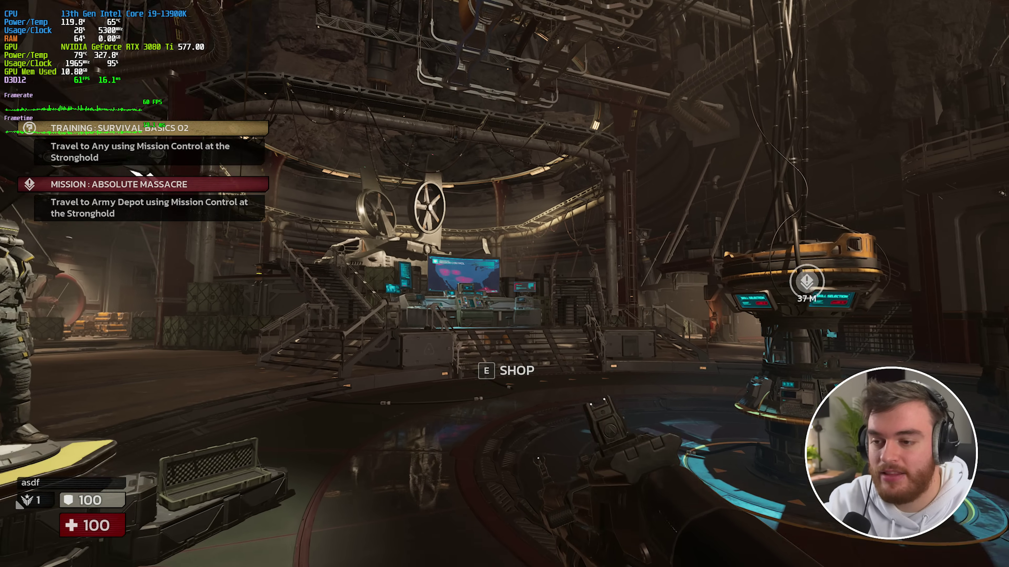
key(w)
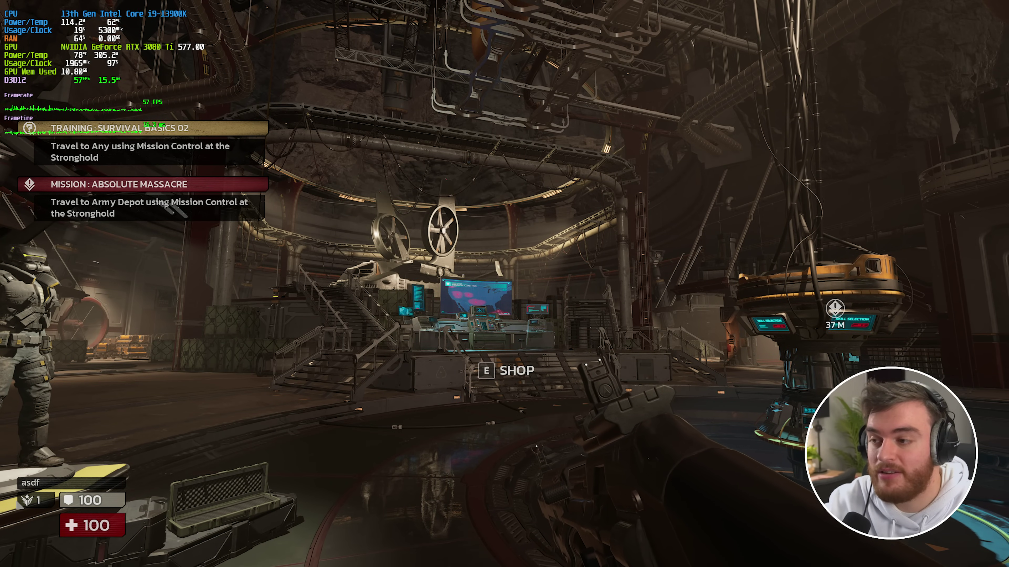
- Reopen the Video settings, then strafe and walk toward Mission Control to judge image quality
key(Escape)
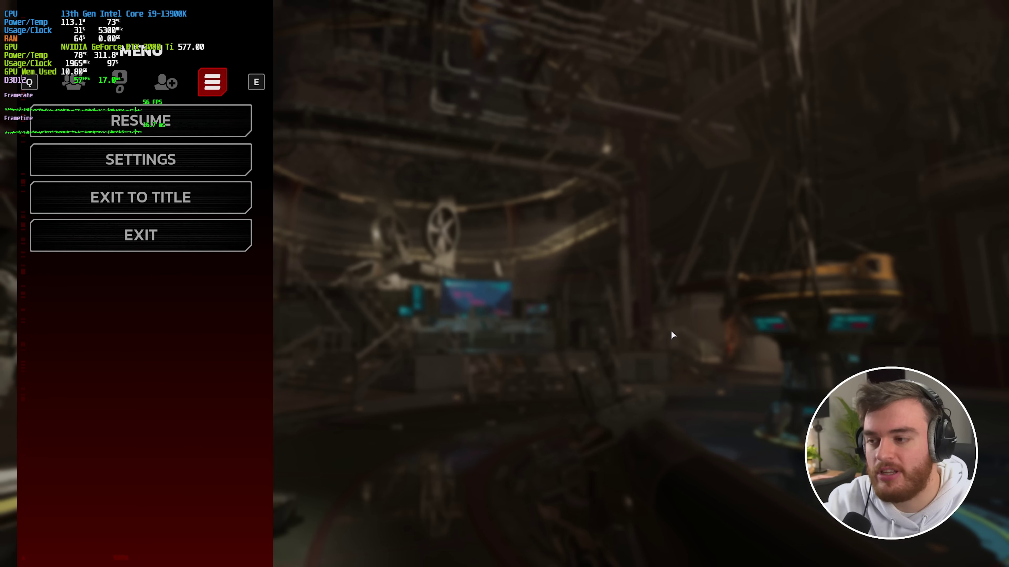
click(207, 169)
key(e)
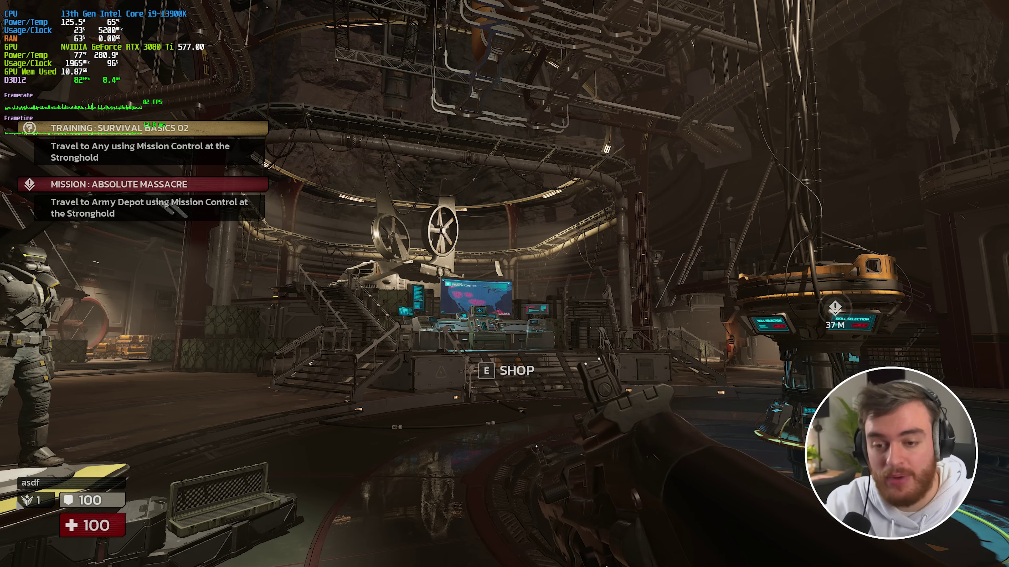
key(a)
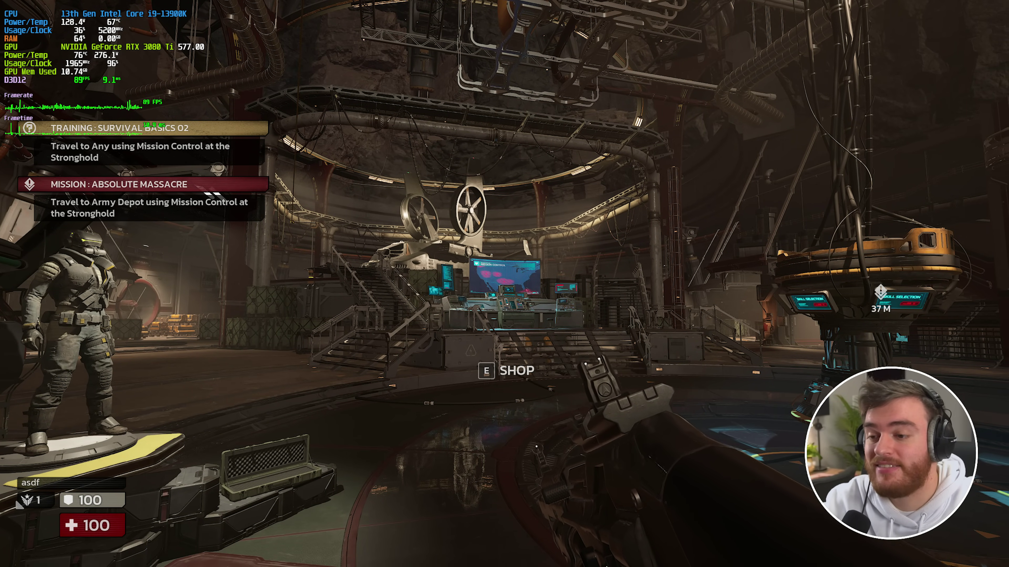
key(w)
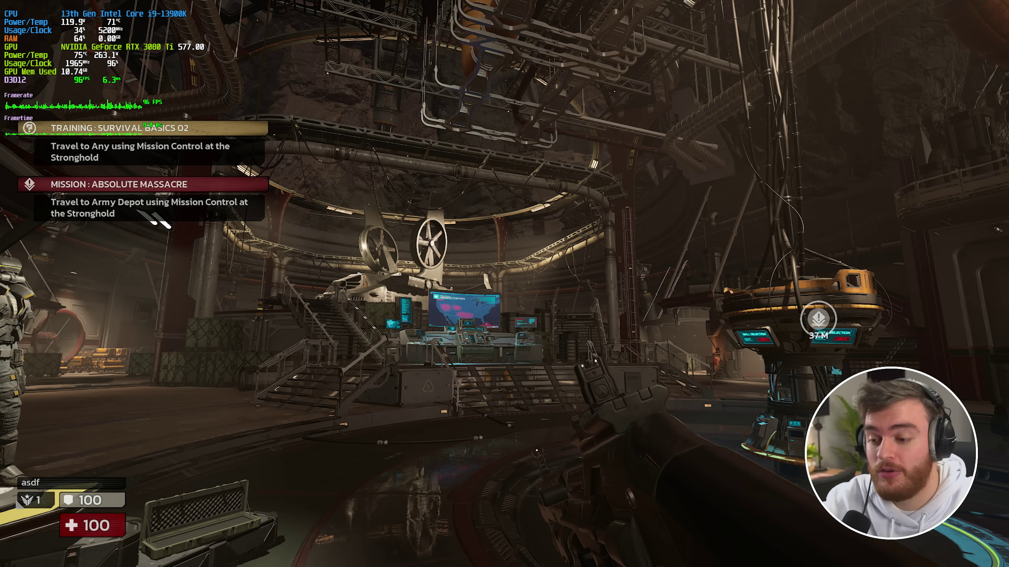
key(w)
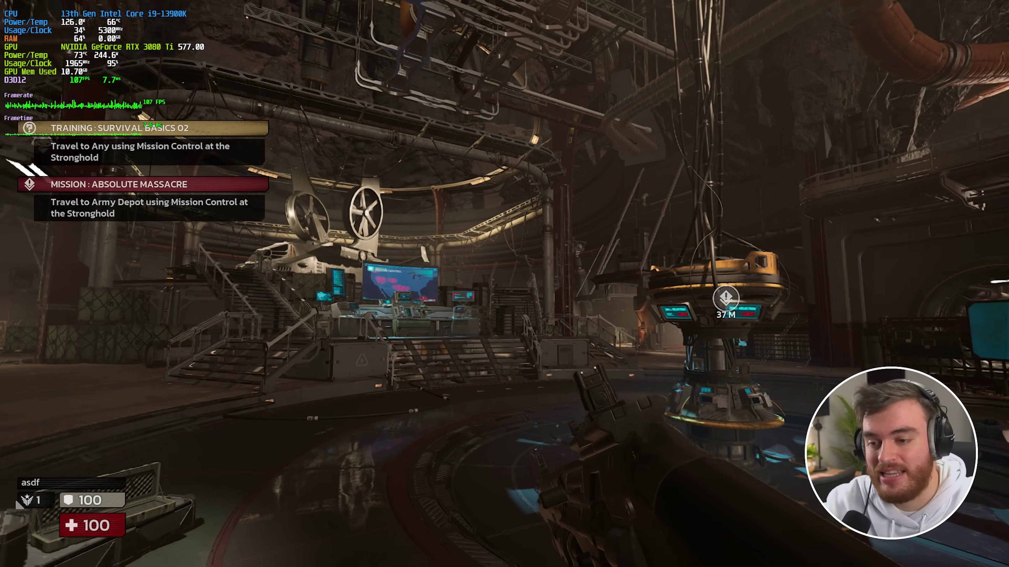
- Set DLSS quality to Balanced, then switch Supersampling Mode to TSR
key(Escape)
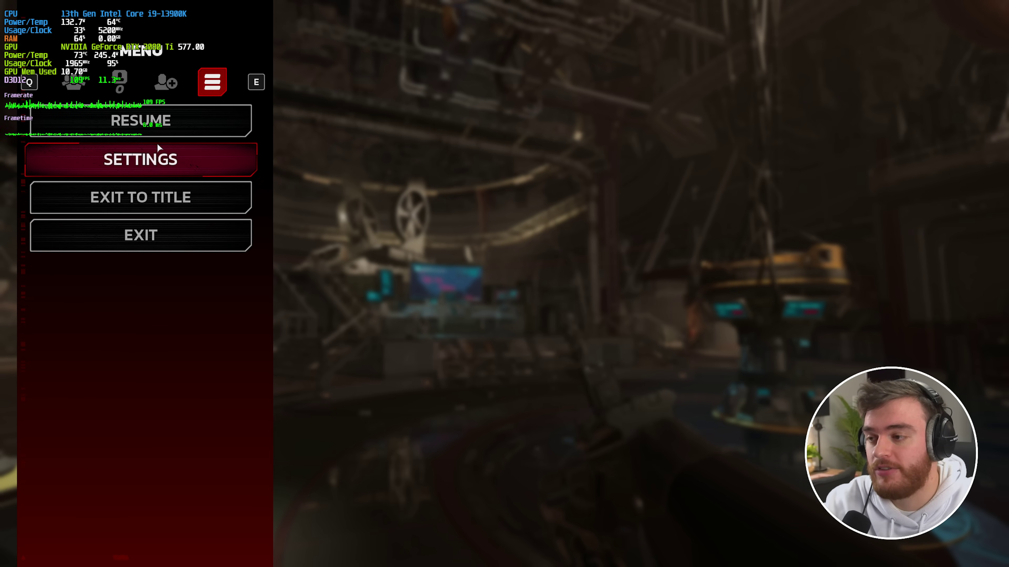
click(159, 149)
click(163, 38)
scroll(381, 248, down, 15)
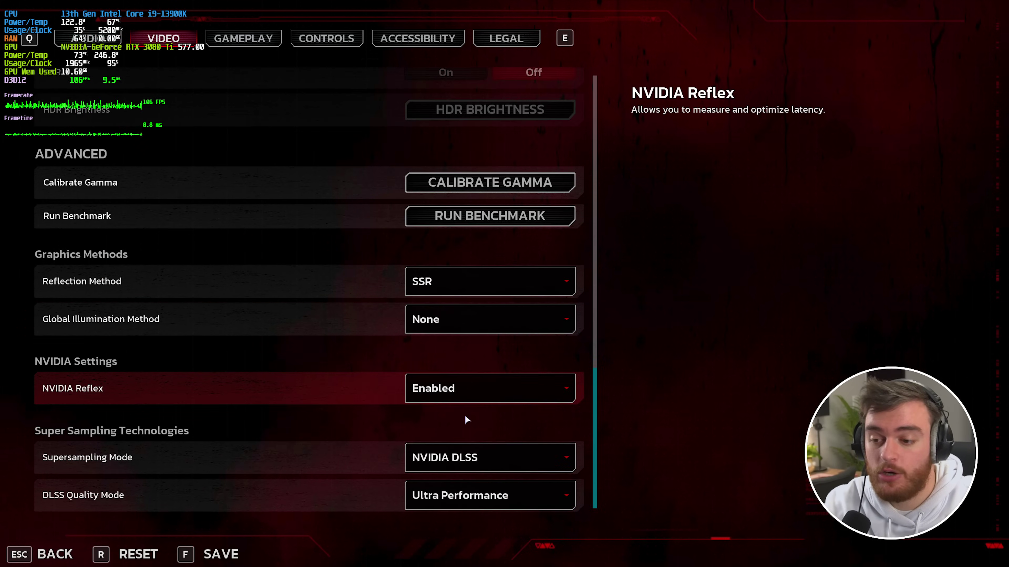
click(494, 495)
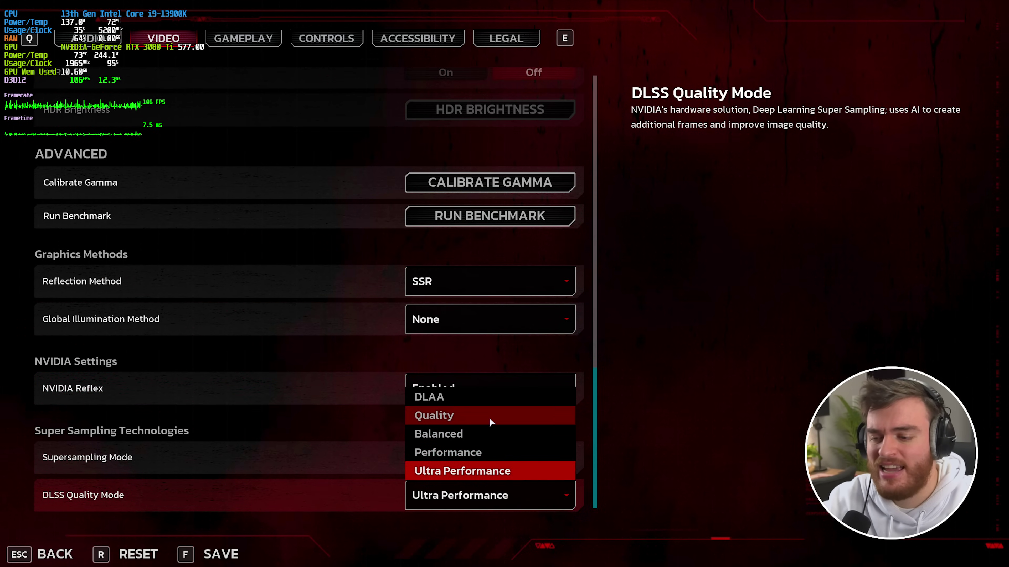
click(494, 433)
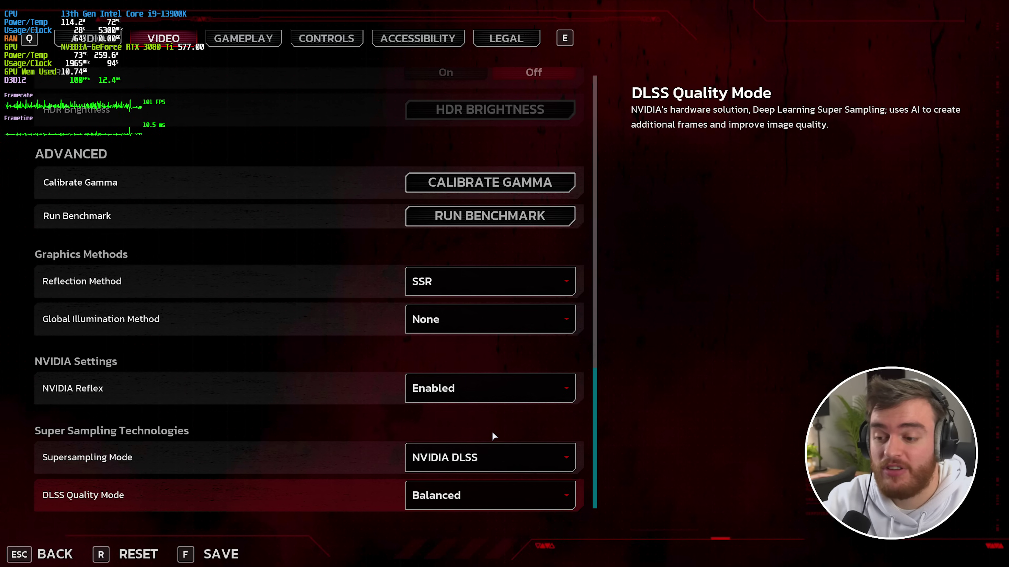
click(467, 445)
click(489, 482)
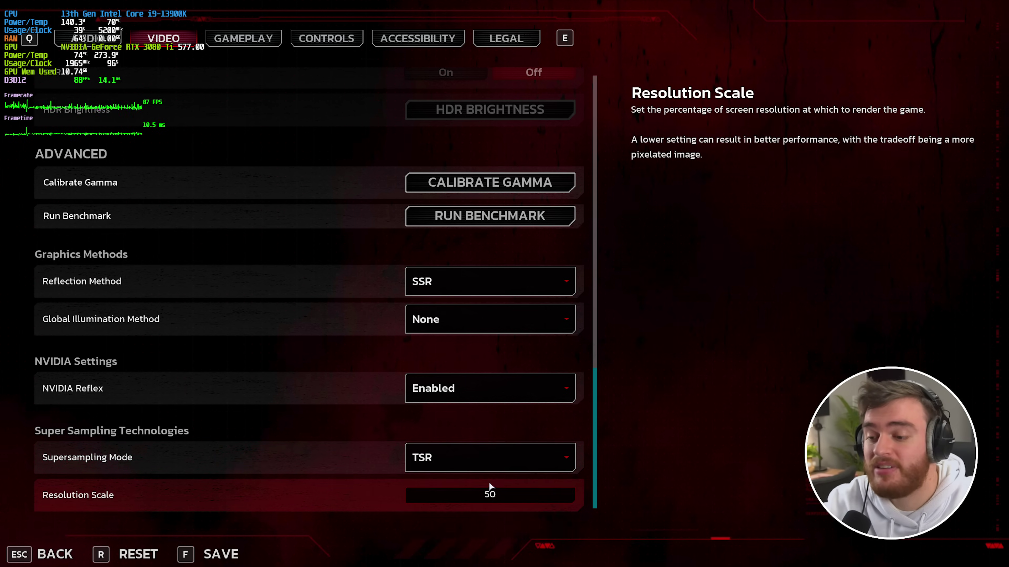
- Raise Resolution Scale from 50 to 100 and test TSR in-game
drag(484, 493, 582, 503)
key(Escape)
key(Escape)
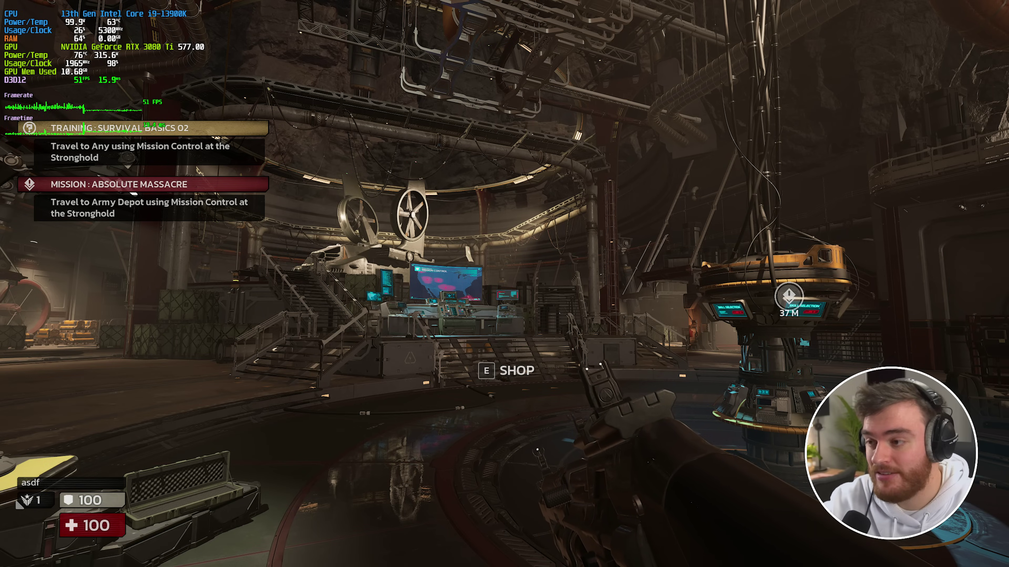
key(Escape)
click(139, 158)
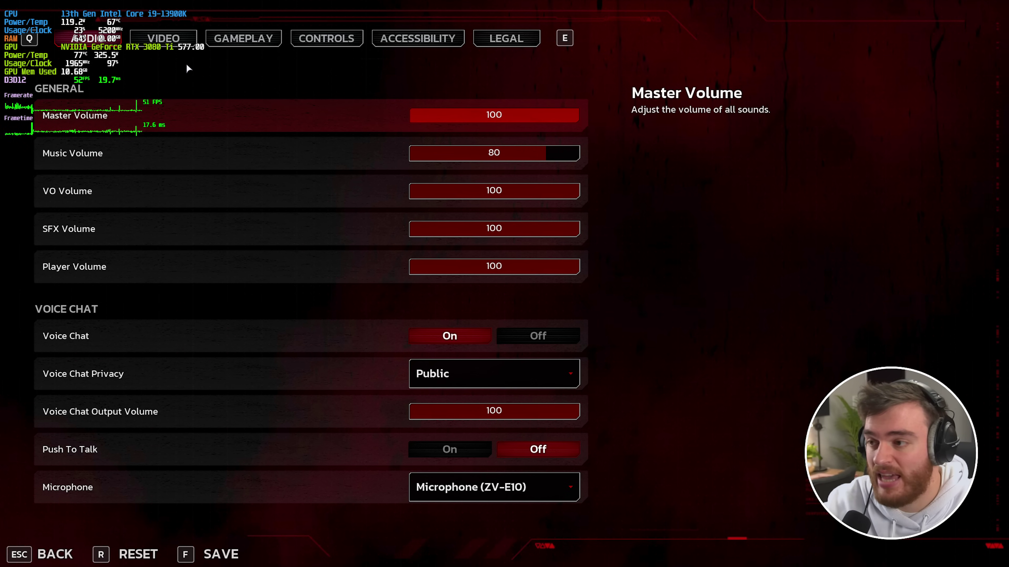
key(e)
scroll(349, 331, down, 15)
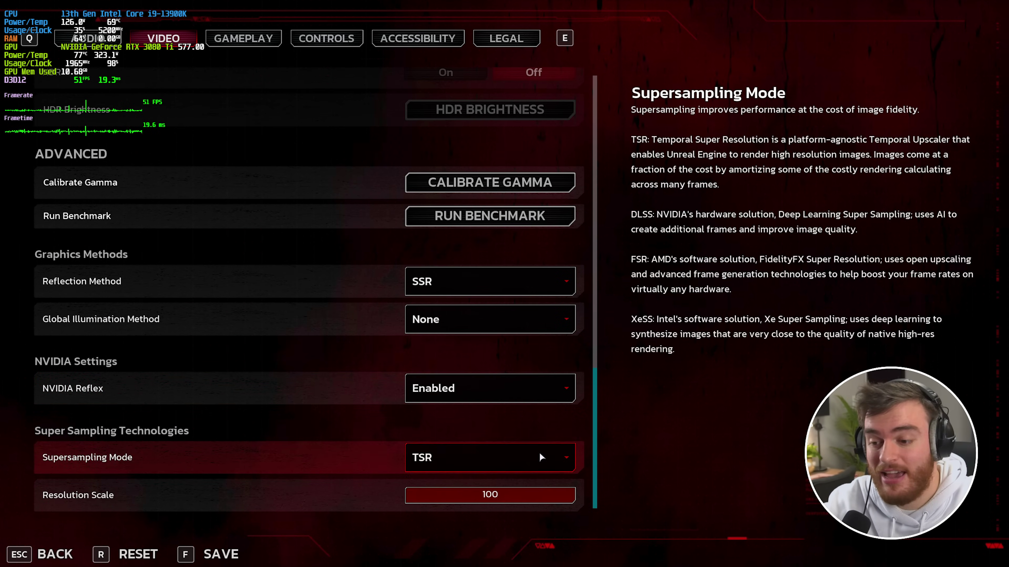
key(Escape)
key(Escape)
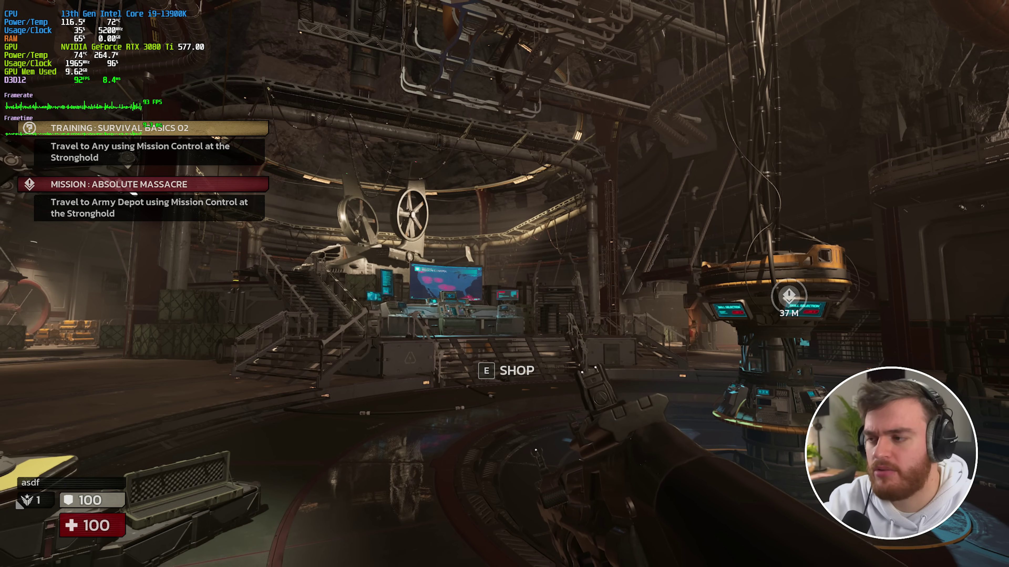
- Switch supersampling back to NVIDIA DLSS with Balanced quality
key(Escape)
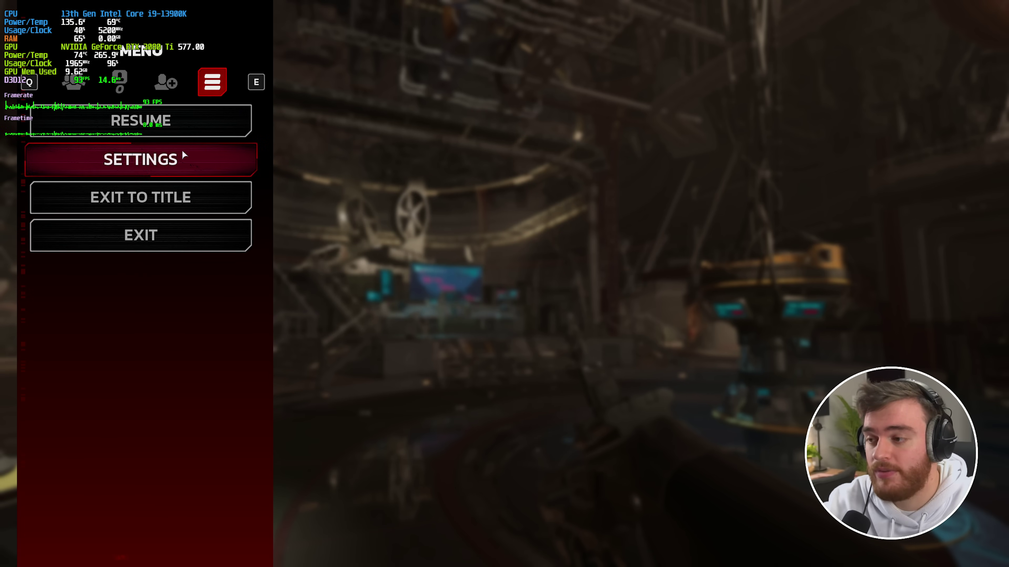
click(183, 153)
key(e)
scroll(404, 483, down, 15)
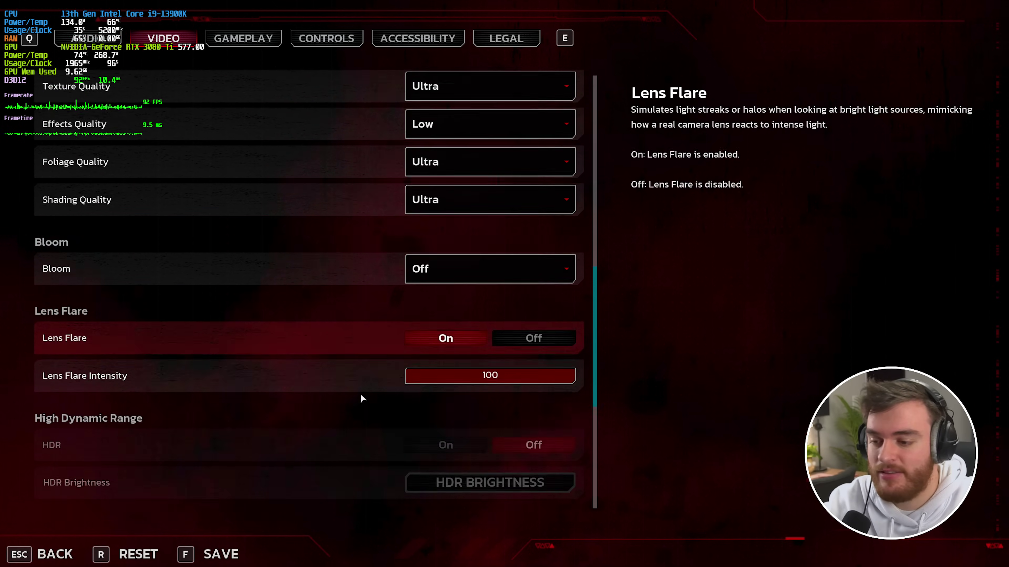
scroll(372, 399, down, 8)
click(451, 458)
click(463, 499)
click(466, 501)
click(466, 435)
- Save the pending supersampling settings, play on, then pause the game
key(Escape)
click(506, 396)
key(Escape)
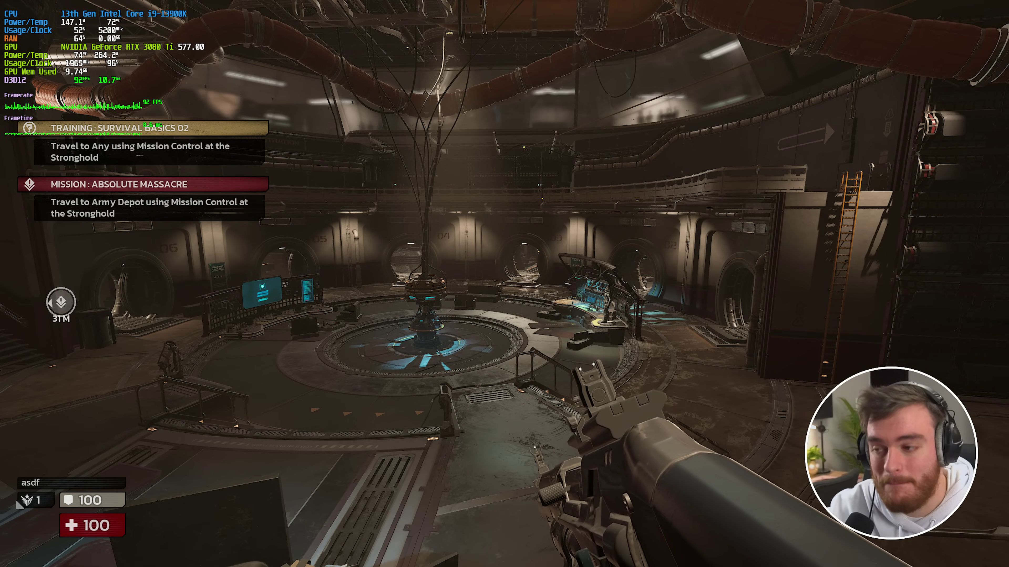
key(Escape)
- Quit Killing Floor 3 and open %LocalAppData%\Nightfall via the Run prompt
click(140, 234)
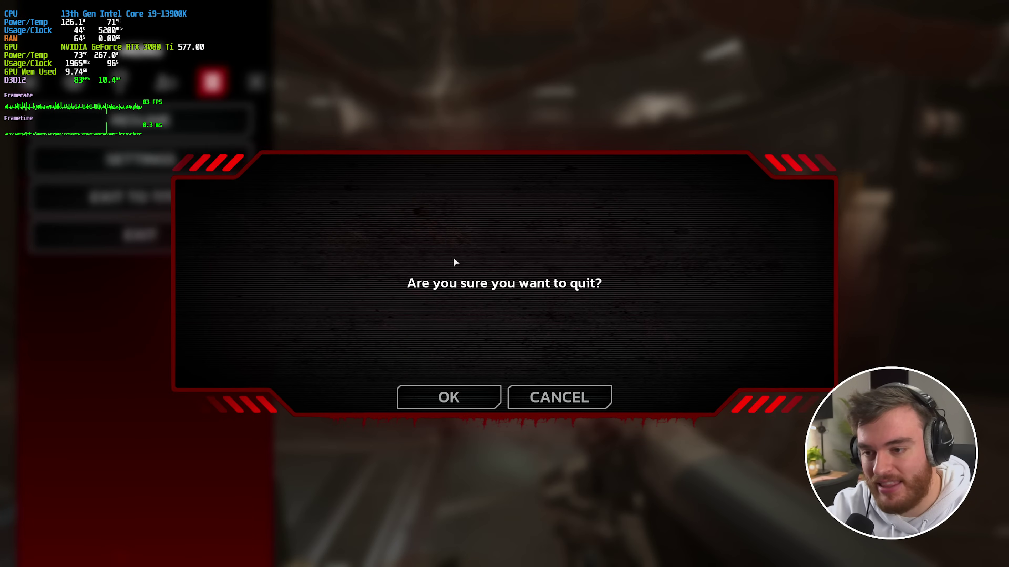
click(445, 398)
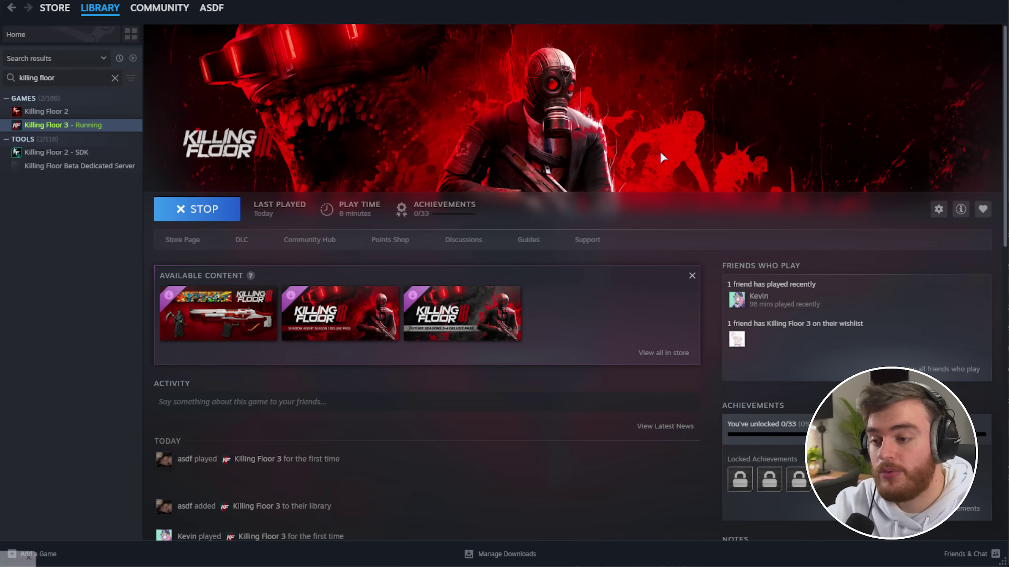
key(super+r)
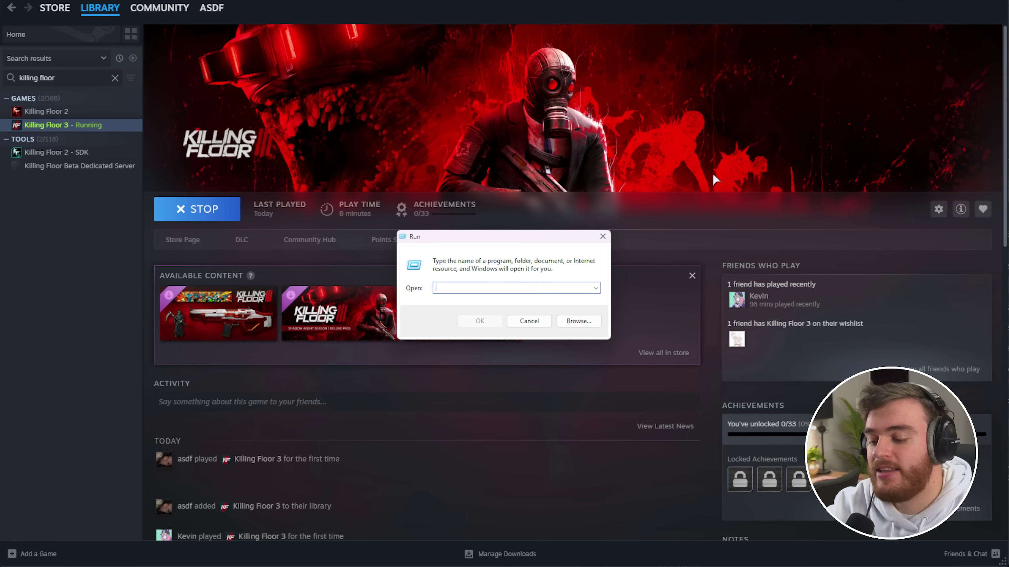
text(%LocalAppDataa%)
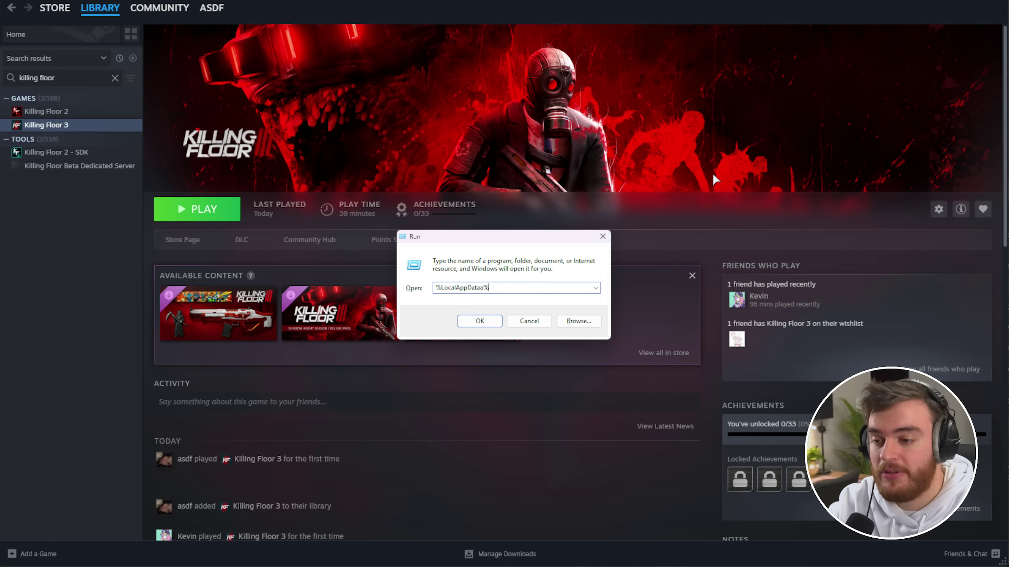
key(BackSpace)
key(BackSpace)
text(%\Nightfall)
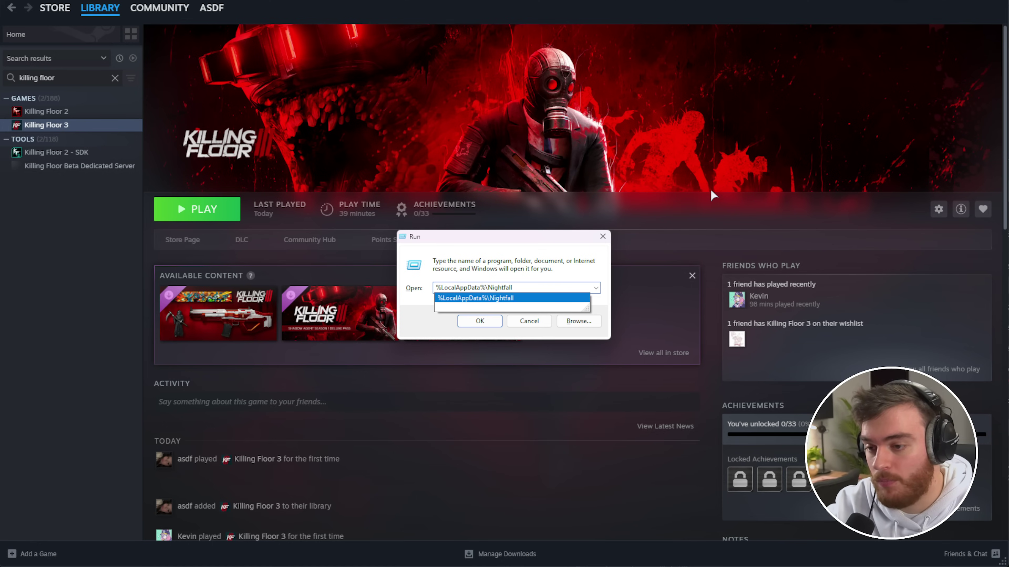
click(481, 319)
click(479, 321)
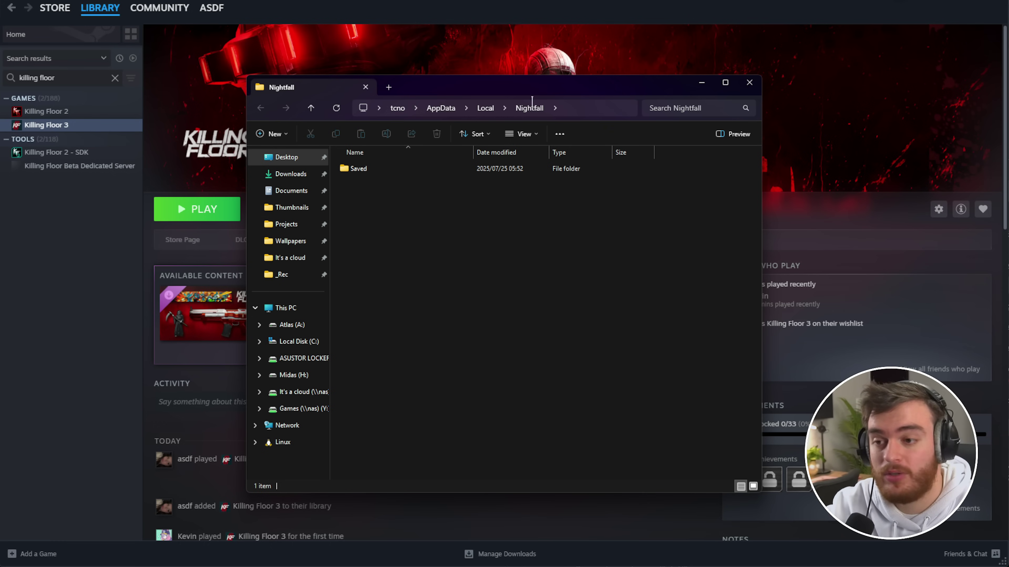
- Navigate into Saved > Config > WindowsClient and locate GameUserSettings.ini
click(473, 165)
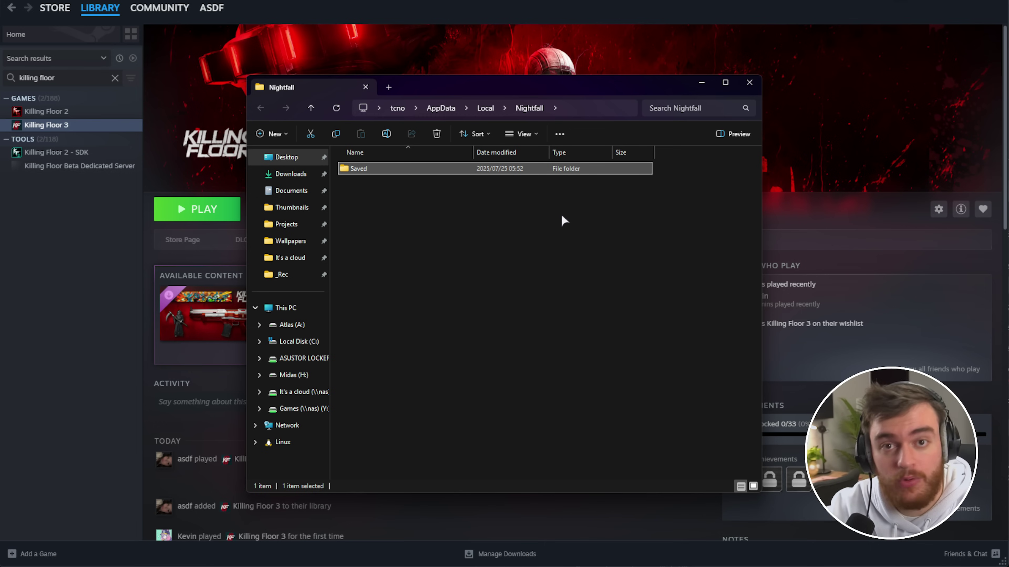
double_click(477, 171)
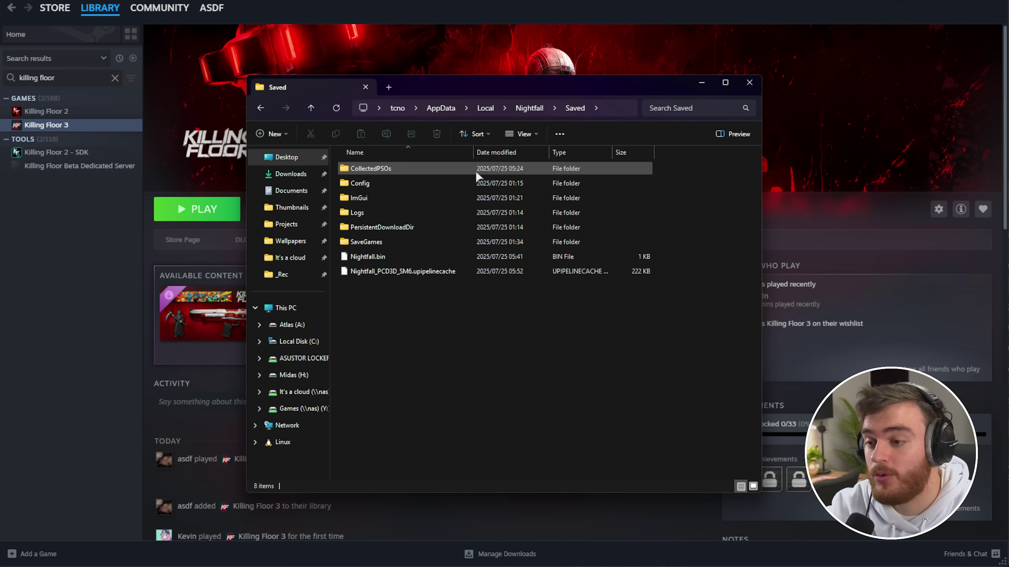
double_click(411, 180)
double_click(405, 184)
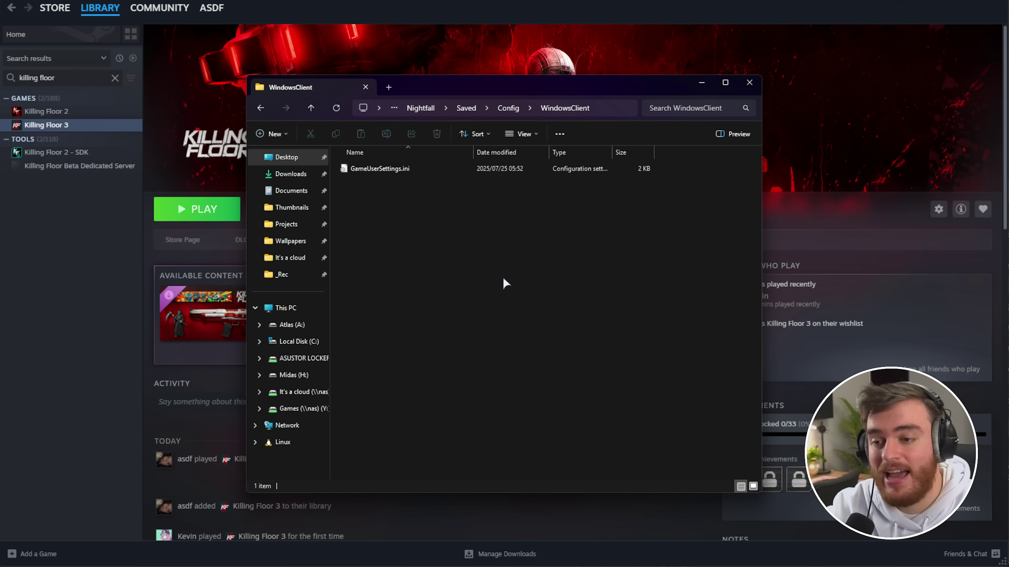
click(443, 169)
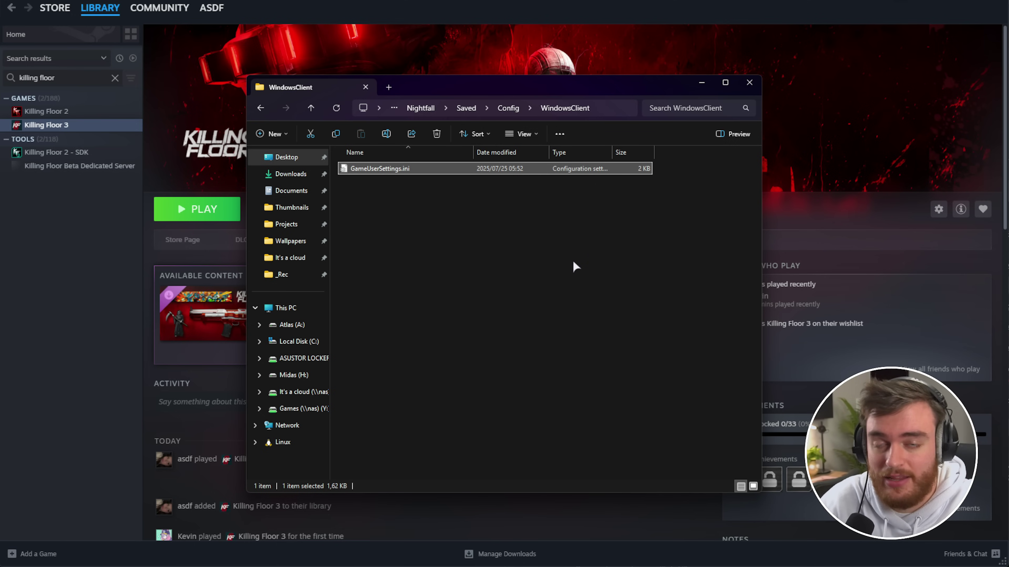
click(600, 264)
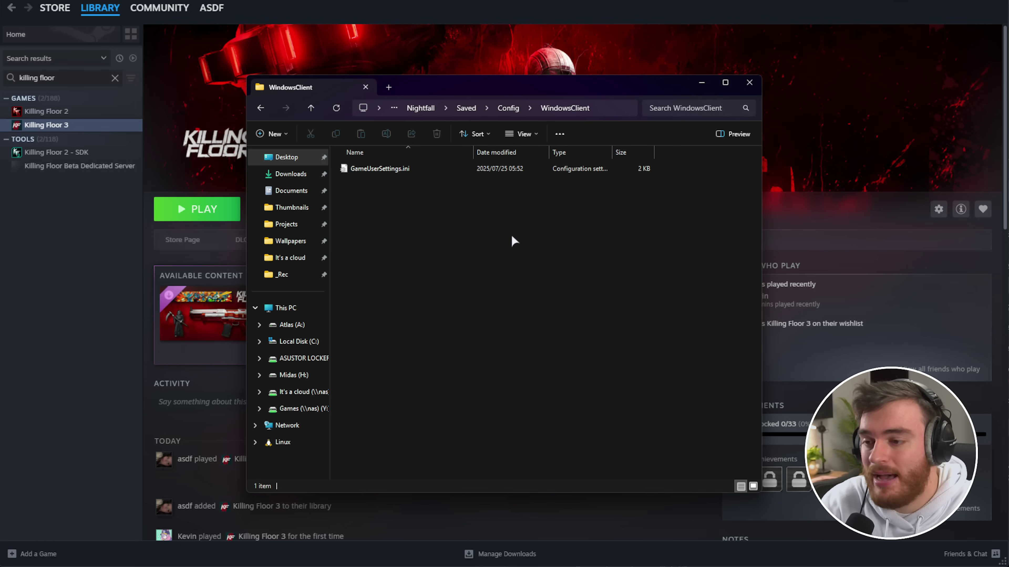
- Create a new text document named Input.ini, accepting the extension change
right_click(441, 184)
mouse_move(488, 434)
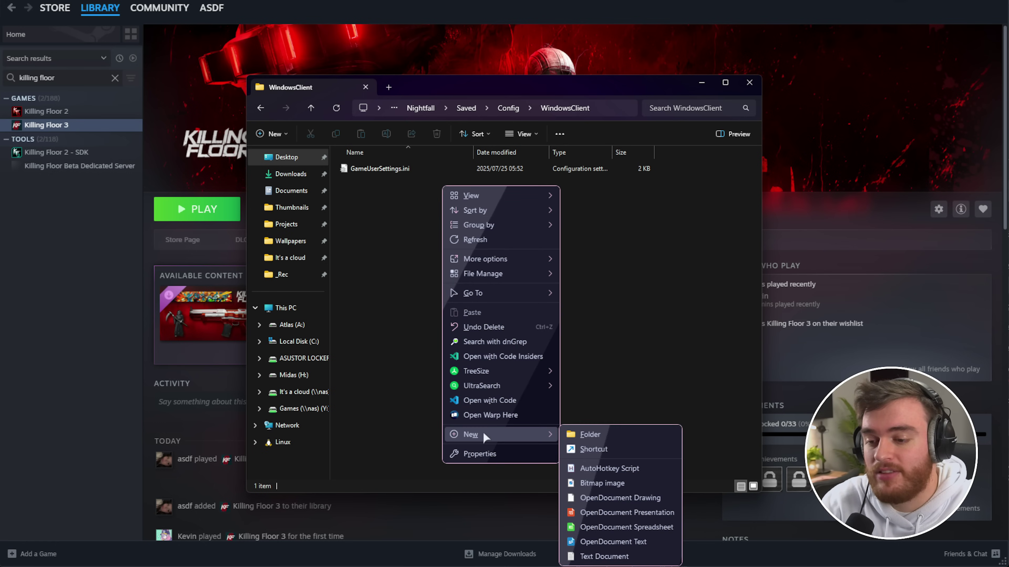
click(647, 555)
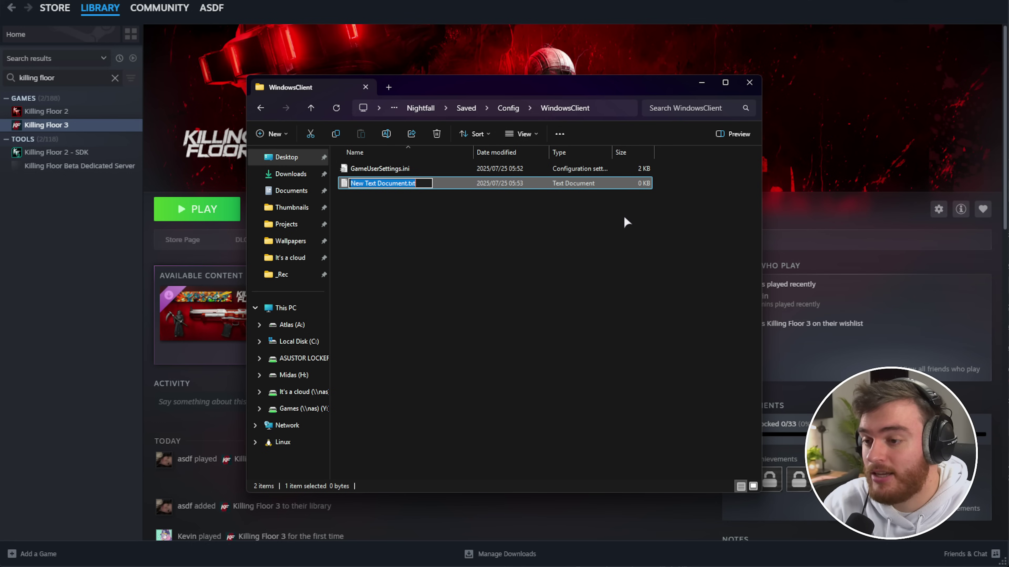
key(BackSpace)
text(Input.ini)
key(Return)
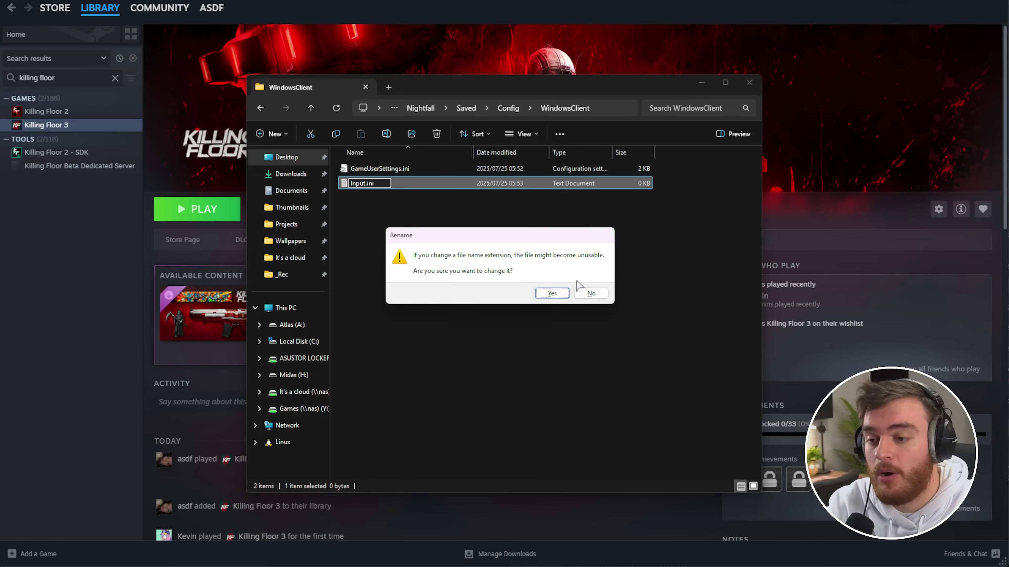
click(552, 293)
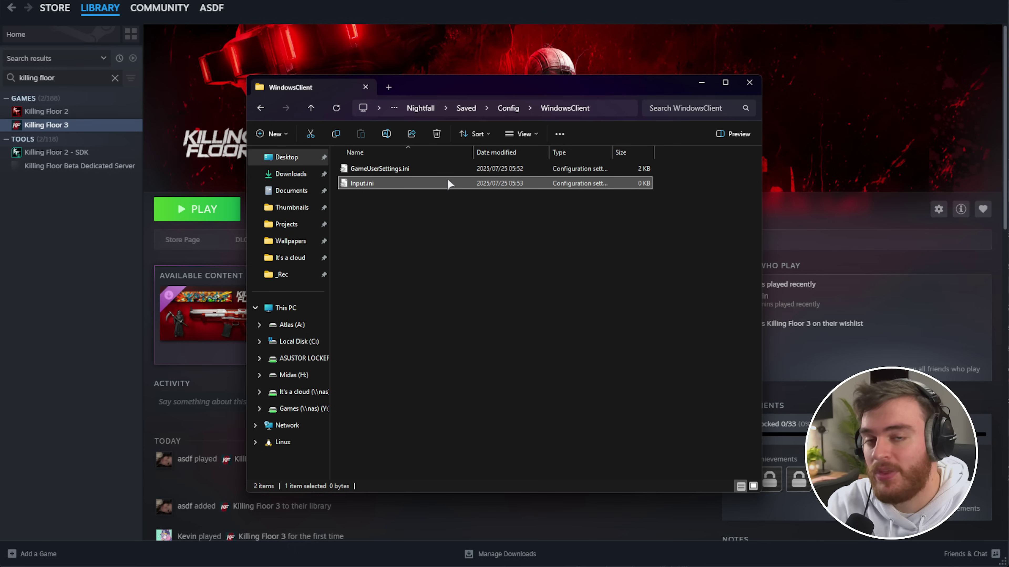
- Turn on showing hidden items and select the new Input.ini
click(416, 167)
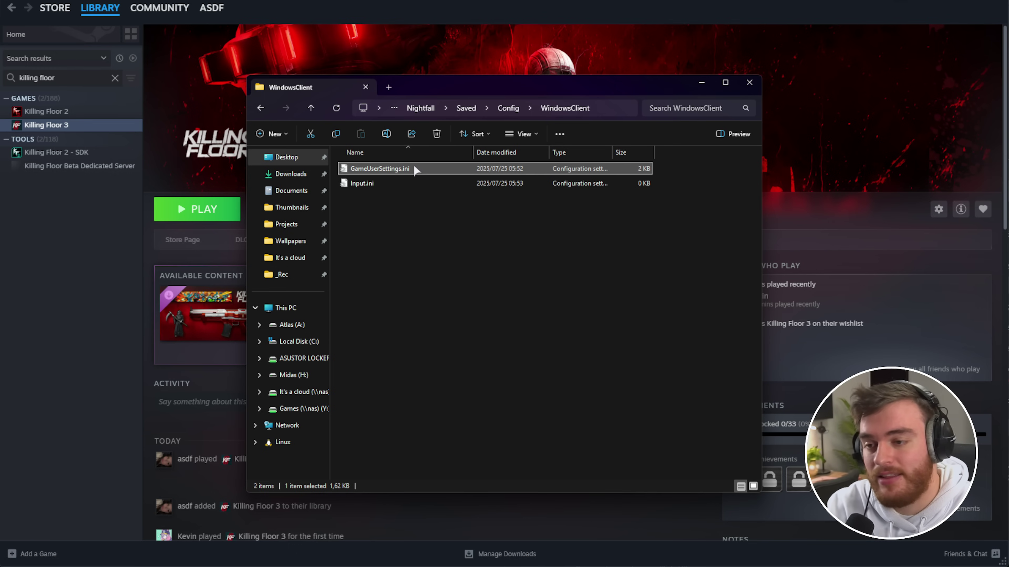
click(520, 135)
mouse_move(524, 328)
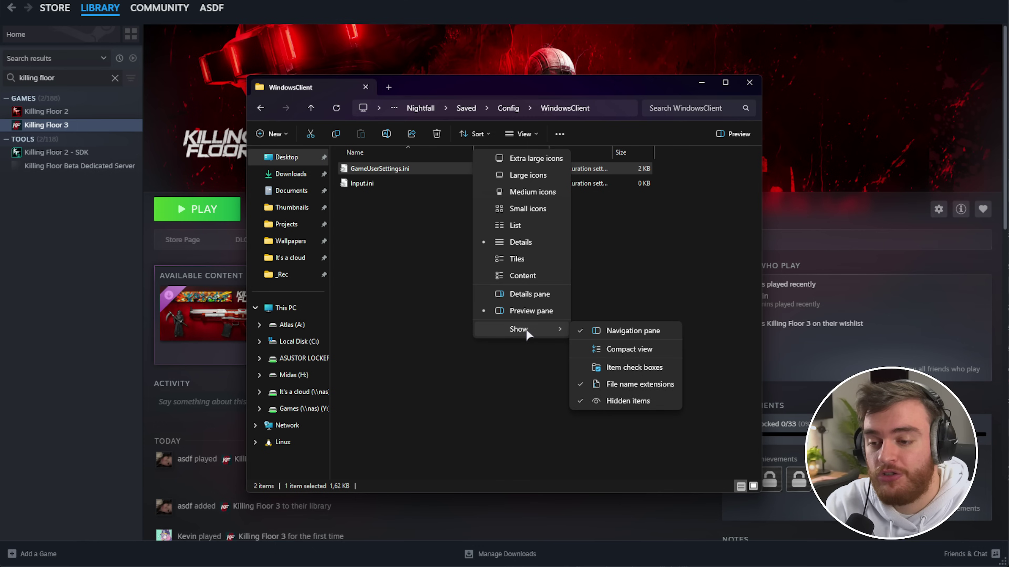
click(631, 401)
click(553, 184)
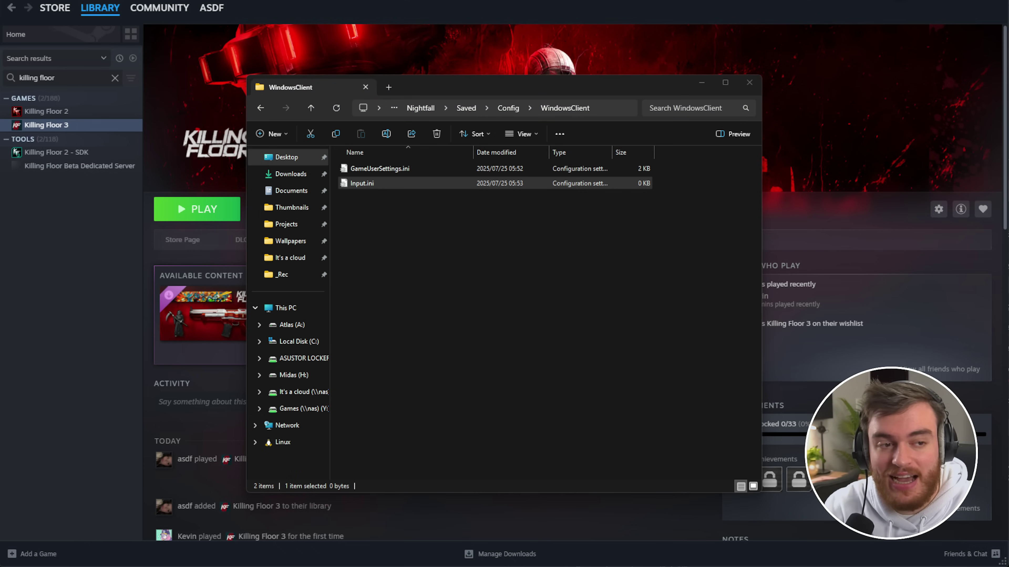
- Paste the mouse smoothing and FOV scaling lines into Input.ini, save, and close it
key(Return)
text([/Script/Engine.InputSettings] bEnableMouseSmoothing=False bEnableFOVScaling=False)
key(ctrl+a)
click(405, 227)
key(ctrl+s)
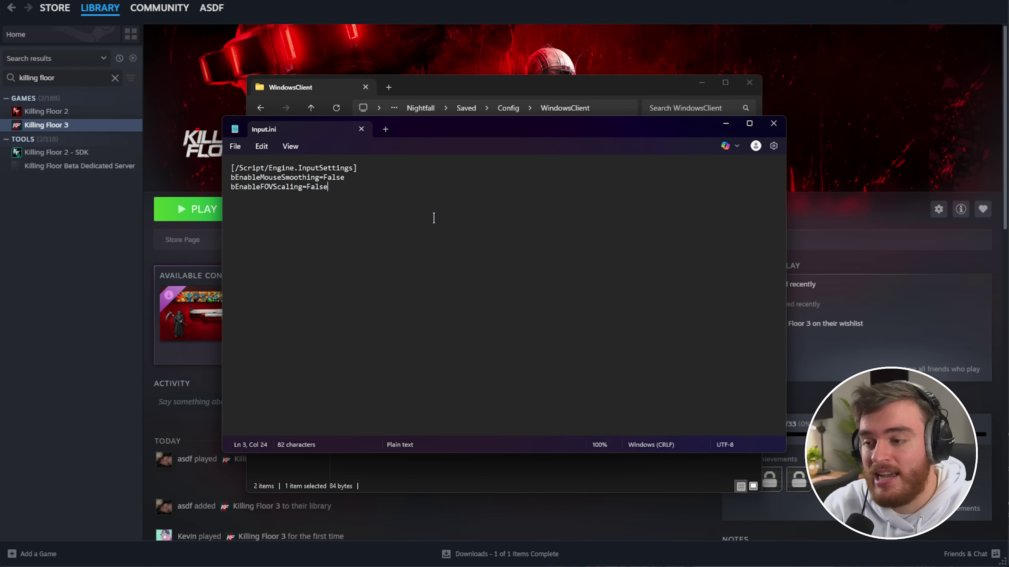
key(ctrl+a)
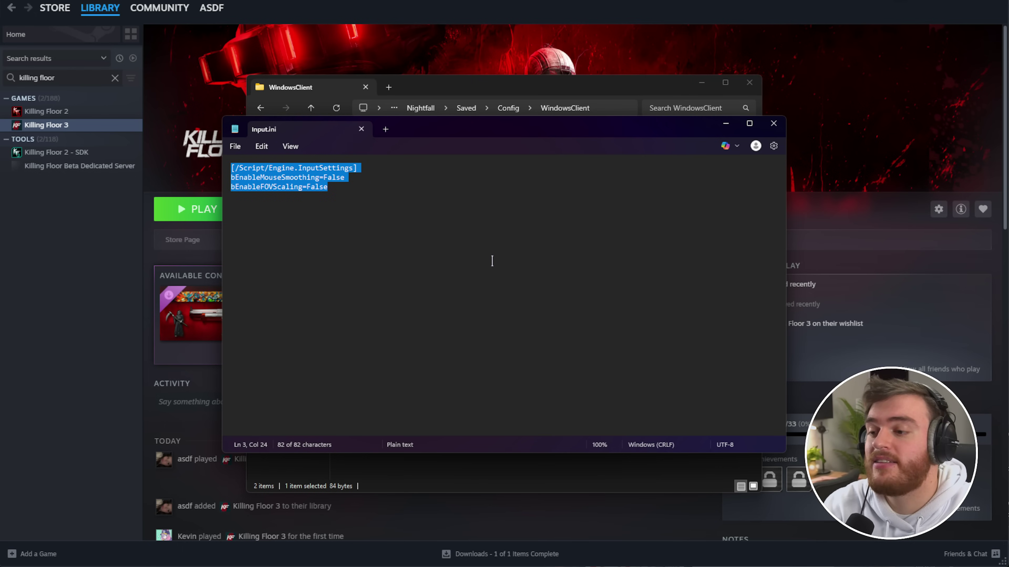
key(alt+F4)
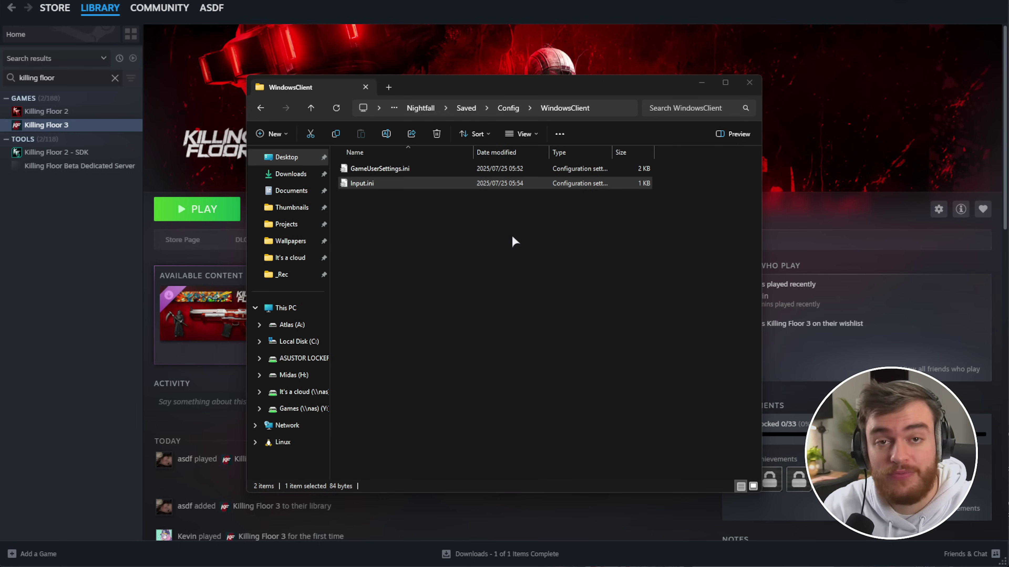
- Create a new Engine.ini text file and open it in Notepad
right_click(433, 226)
mouse_move(497, 475)
click(608, 566)
key(ctrl+a)
text(E)
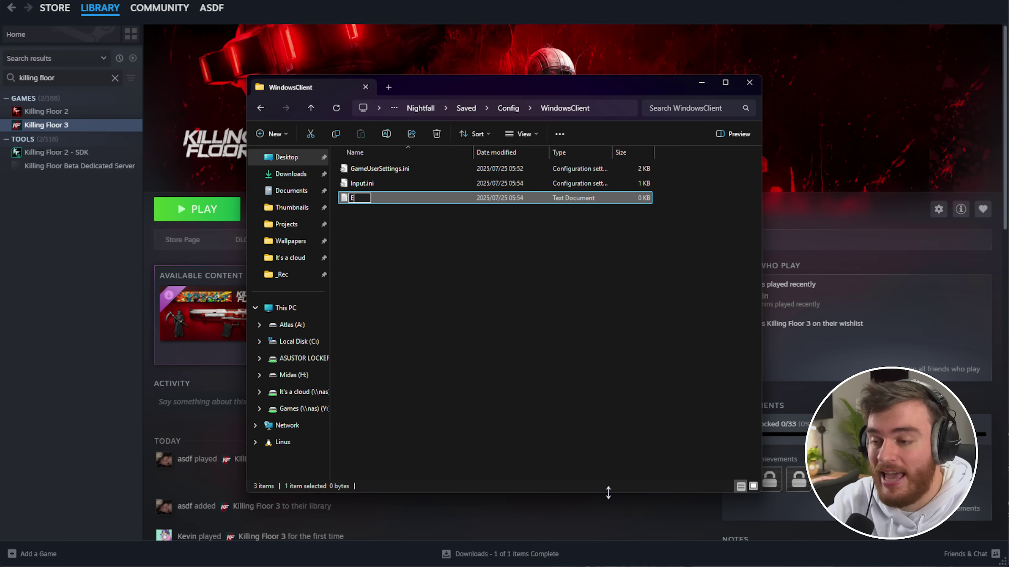
text(gngine.ini)
key(Return)
key(Return)
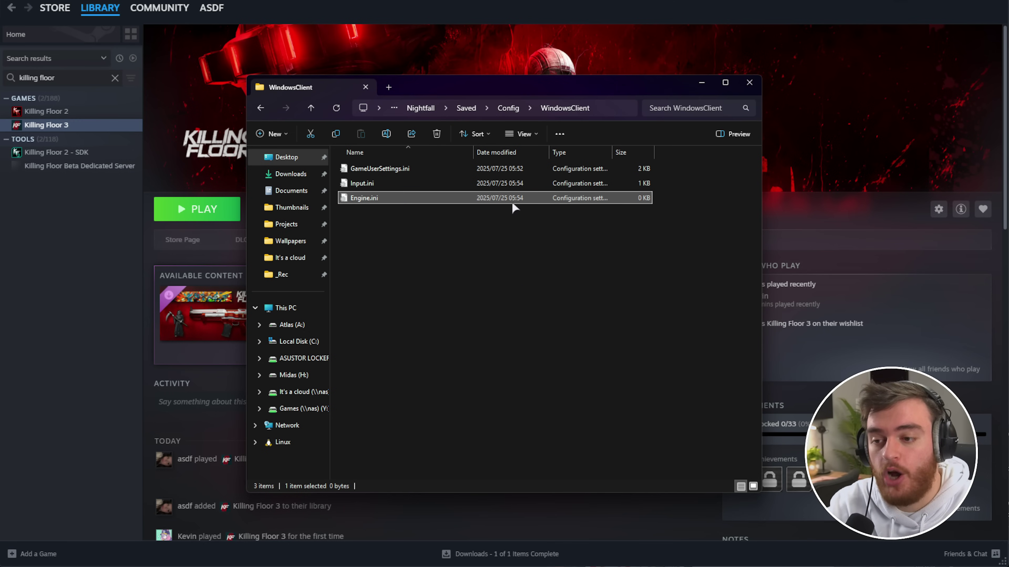
double_click(511, 200)
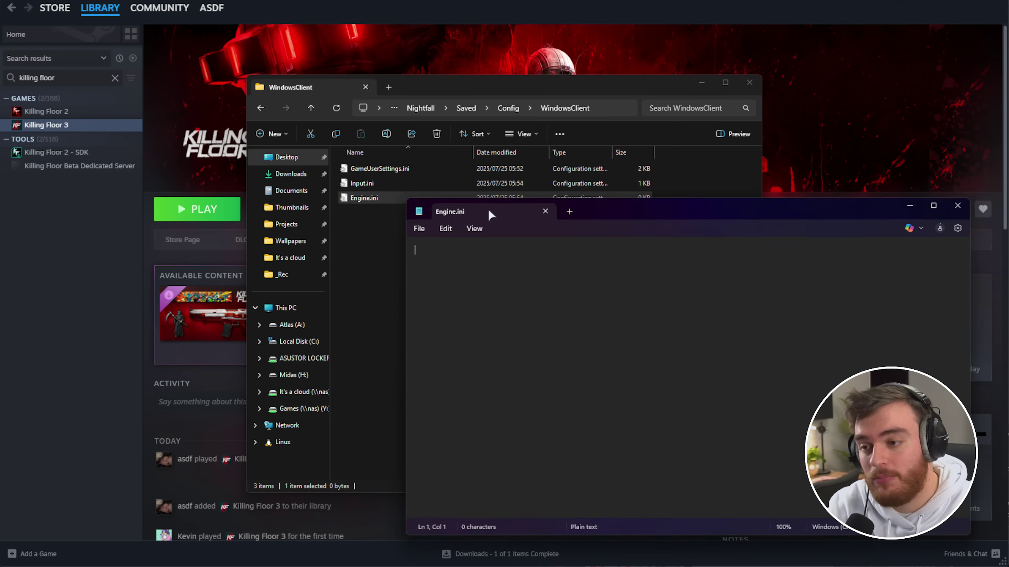
key(ctrl+alt+c)
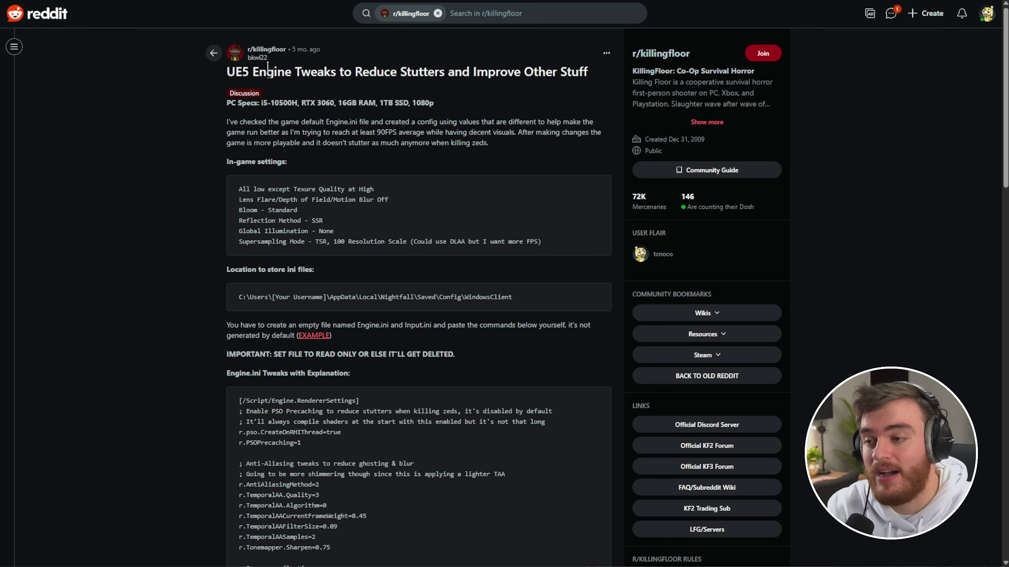
- Highlight the 'Reduce Stutters' wording in the Reddit post title
mouse_move(256, 58)
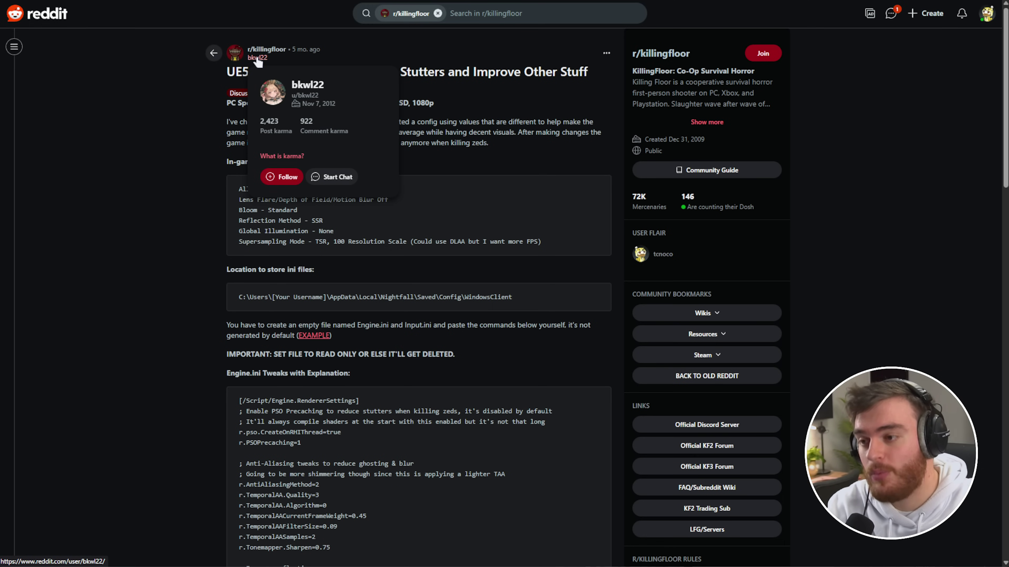
triple_click(596, 83)
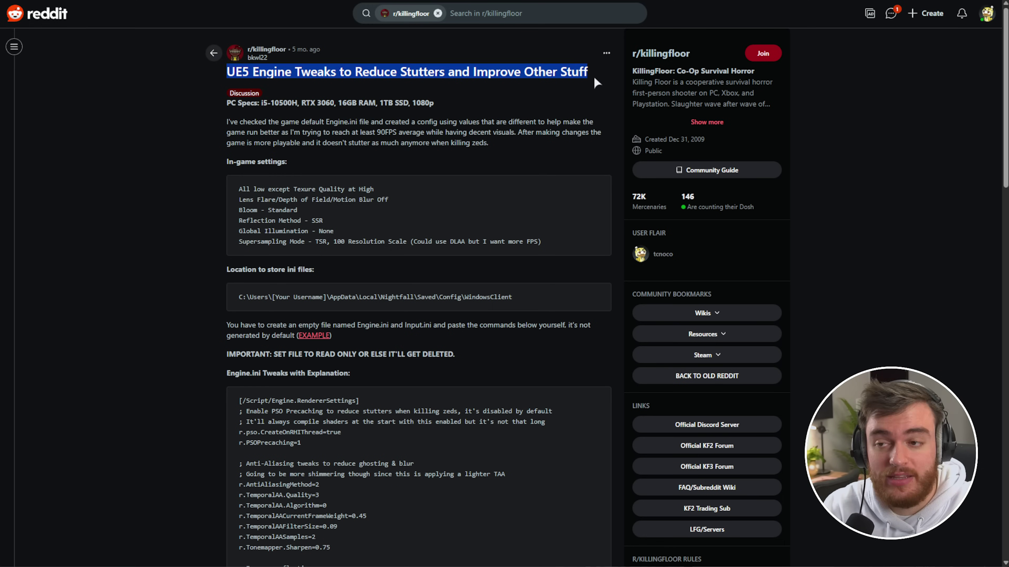
double_click(367, 73)
drag(367, 74, 440, 72)
click(527, 183)
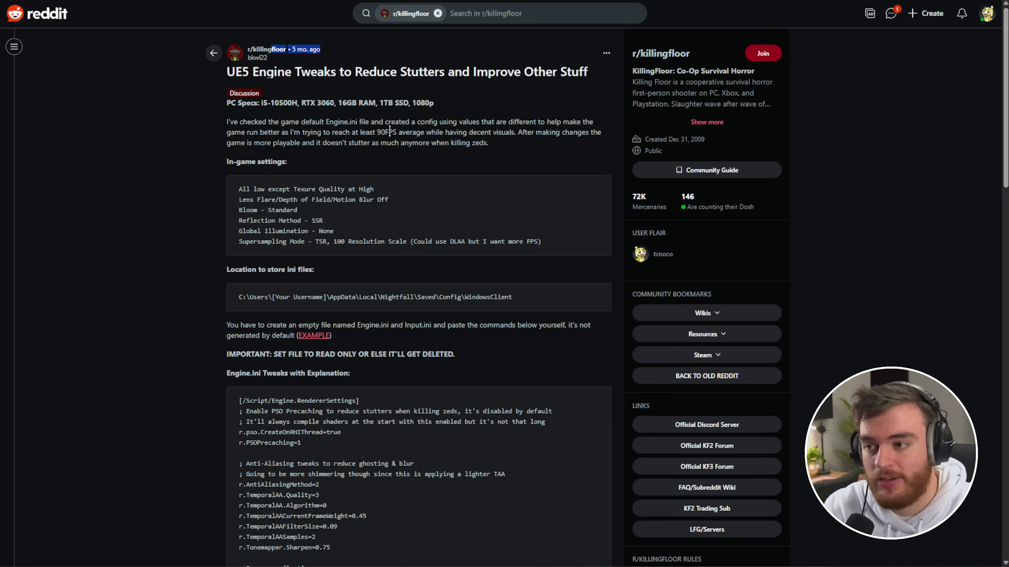
click(410, 146)
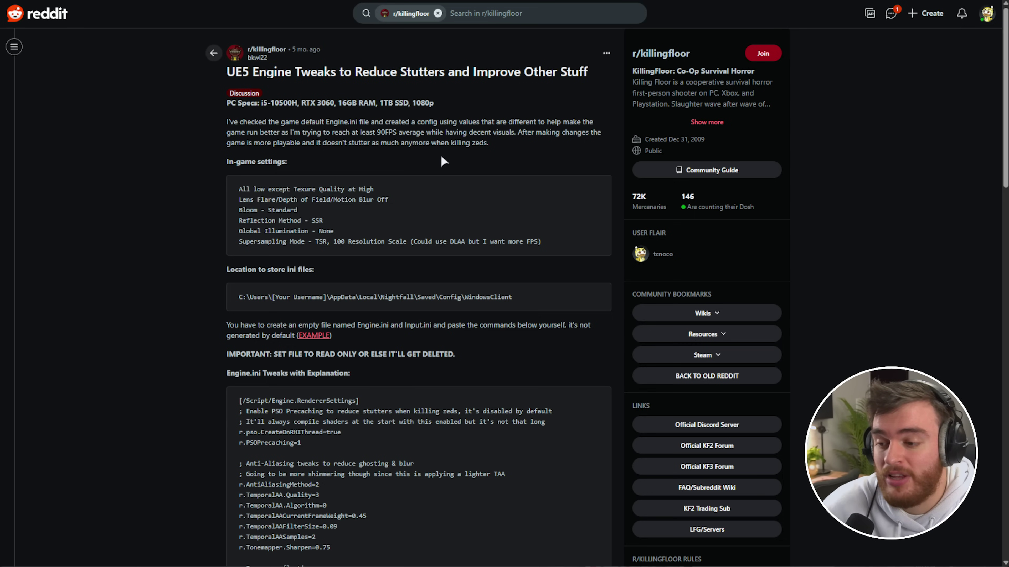
- Select the whole Engine.ini code block in the post and copy it
scroll(443, 159, down, 8)
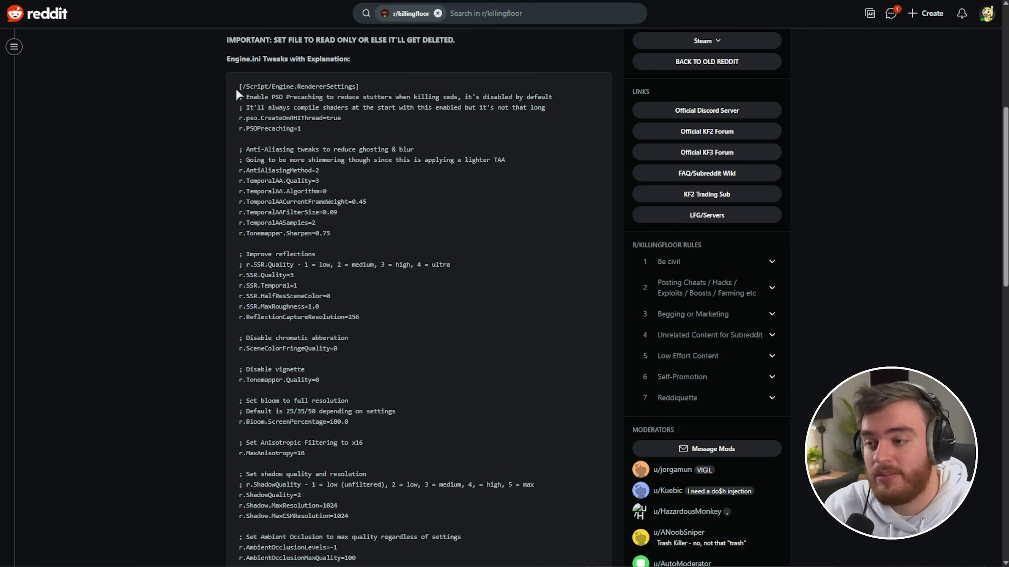
drag(235, 87, 443, 452)
scroll(436, 395, down, 2)
scroll(452, 396, up, 2)
scroll(451, 396, up, 1)
right_click(374, 171)
click(426, 184)
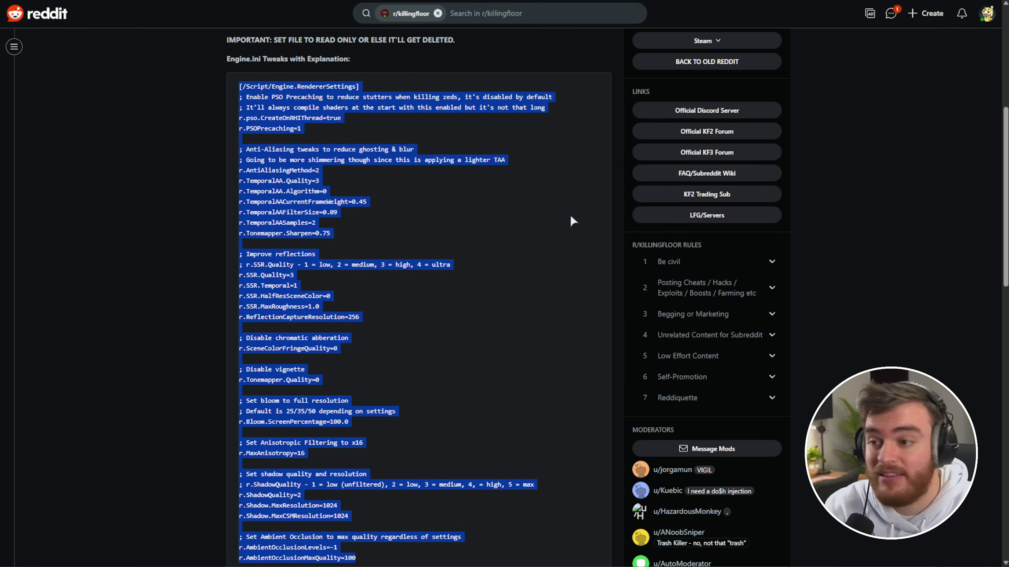
click(355, 143)
- Highlight the PSO Precaching, anti-aliasing, reflections, chromatic aberration and vignette comments
drag(246, 97, 372, 97)
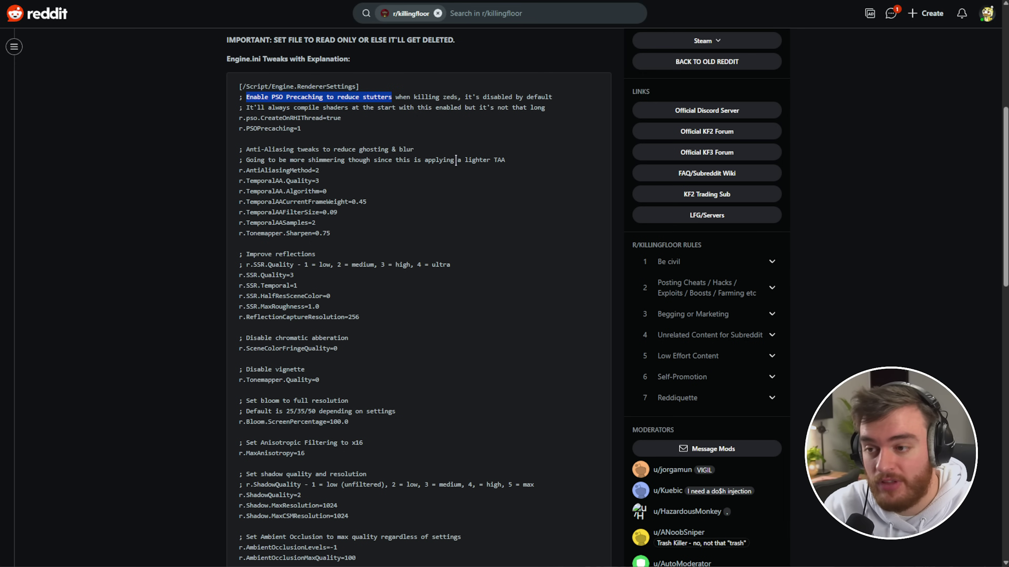
drag(240, 149, 429, 156)
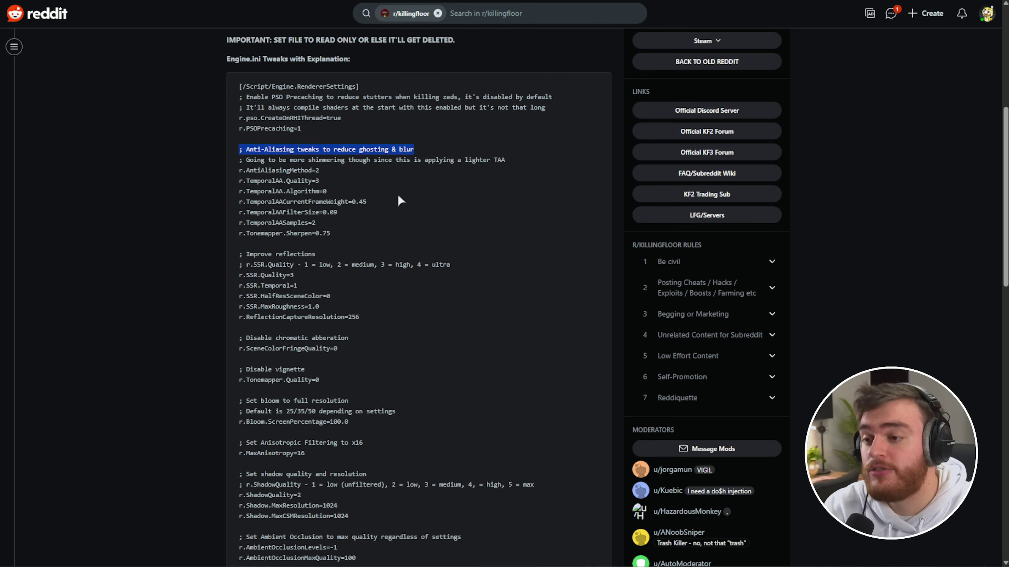
drag(243, 265, 334, 257)
drag(254, 338, 372, 345)
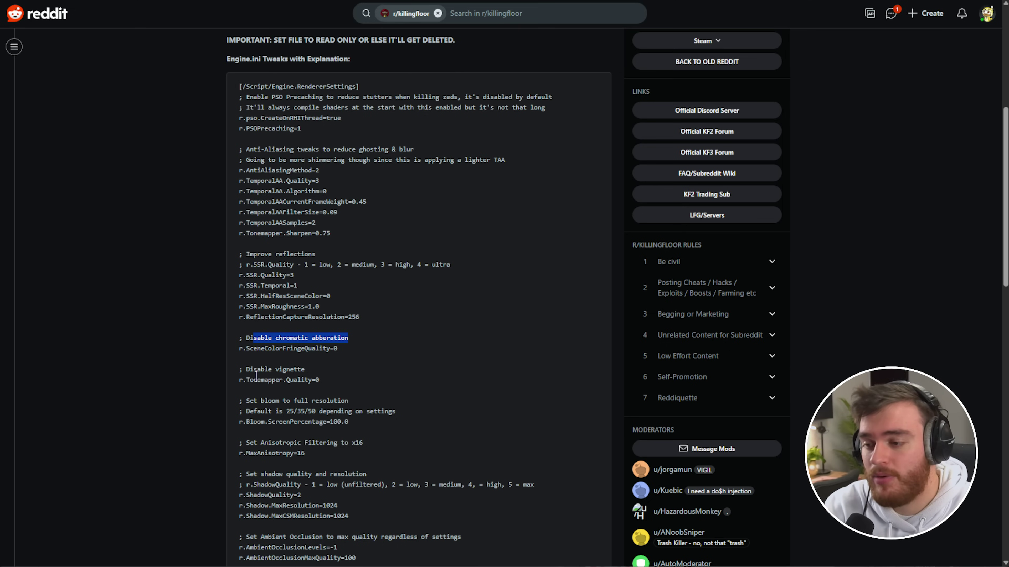
click(246, 374)
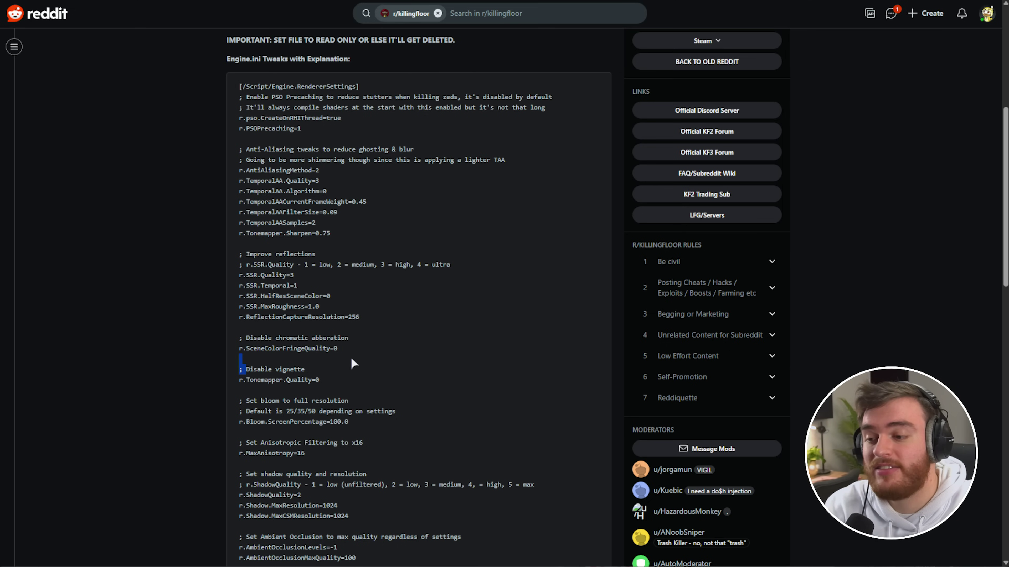
drag(344, 370, 232, 375)
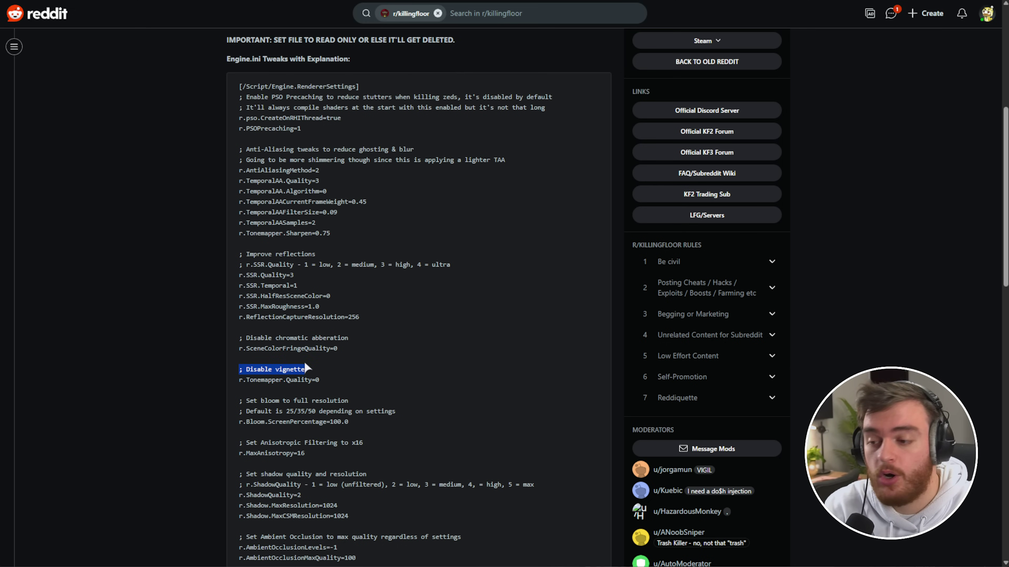
- Highlight the bloom, anisotropic filtering x16, shadow and ambient occlusion lines
scroll(306, 368, down, 3)
drag(241, 297, 362, 297)
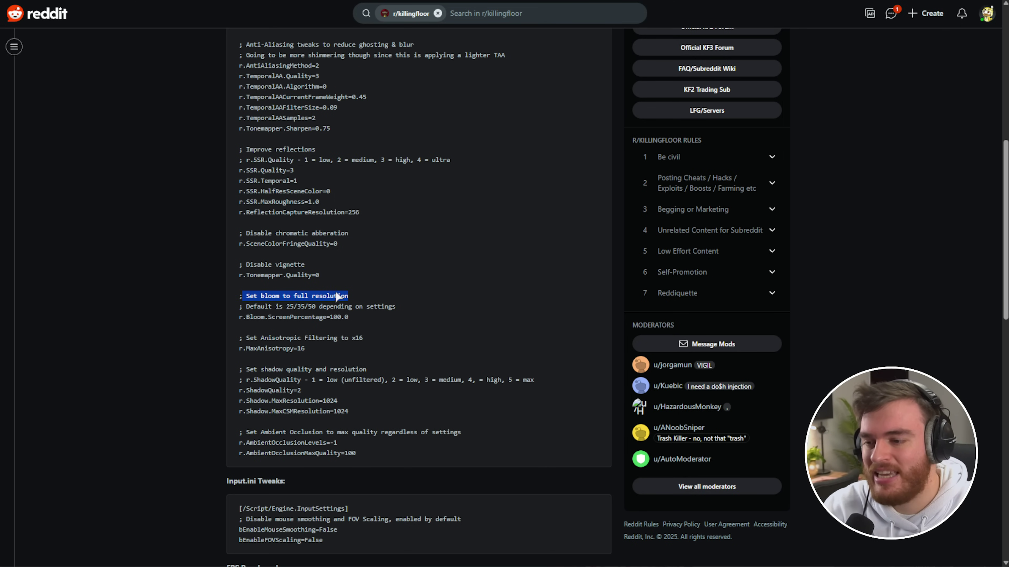
drag(349, 317, 371, 342)
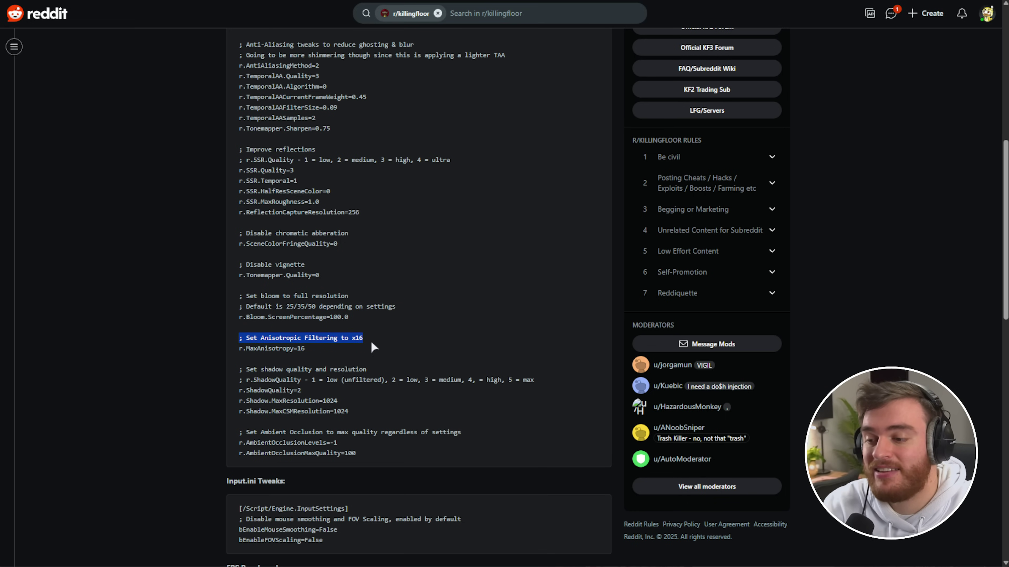
drag(371, 342, 397, 369)
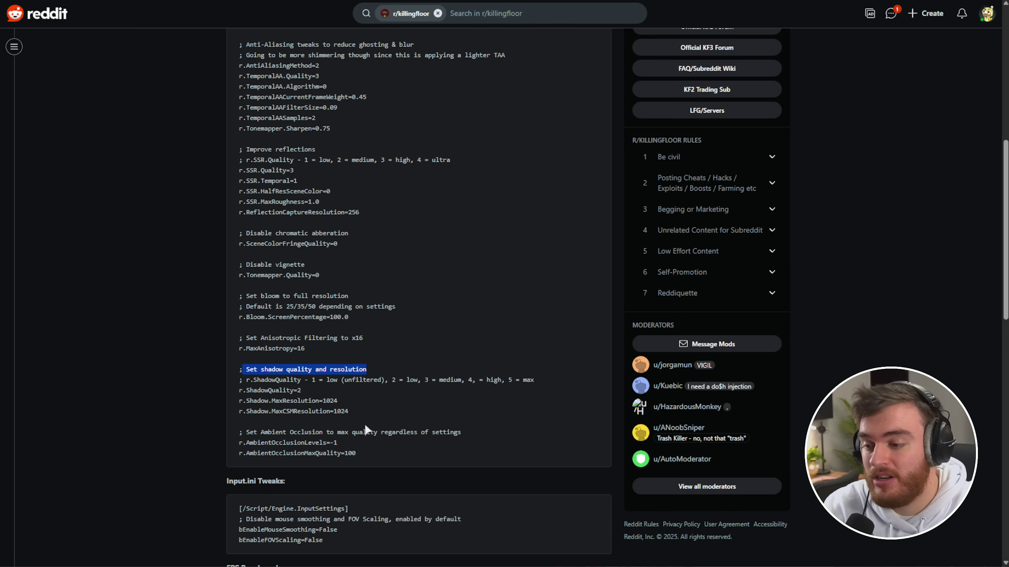
drag(357, 412, 226, 369)
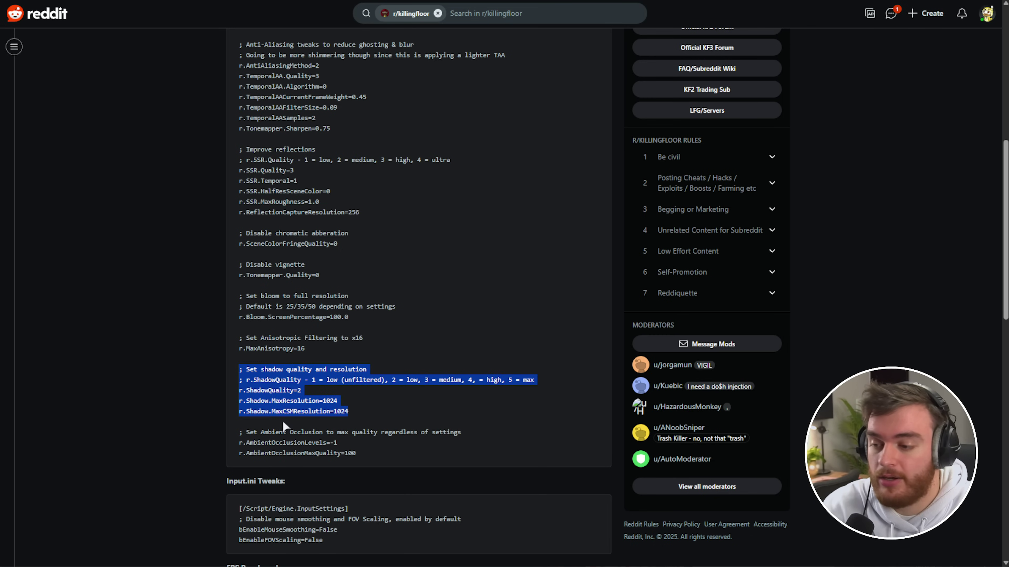
drag(239, 437, 225, 236)
scroll(357, 202, up, 5)
- Close Engine.ini and mark Input.ini as read-only in its Properties
scroll(386, 336, down, 7)
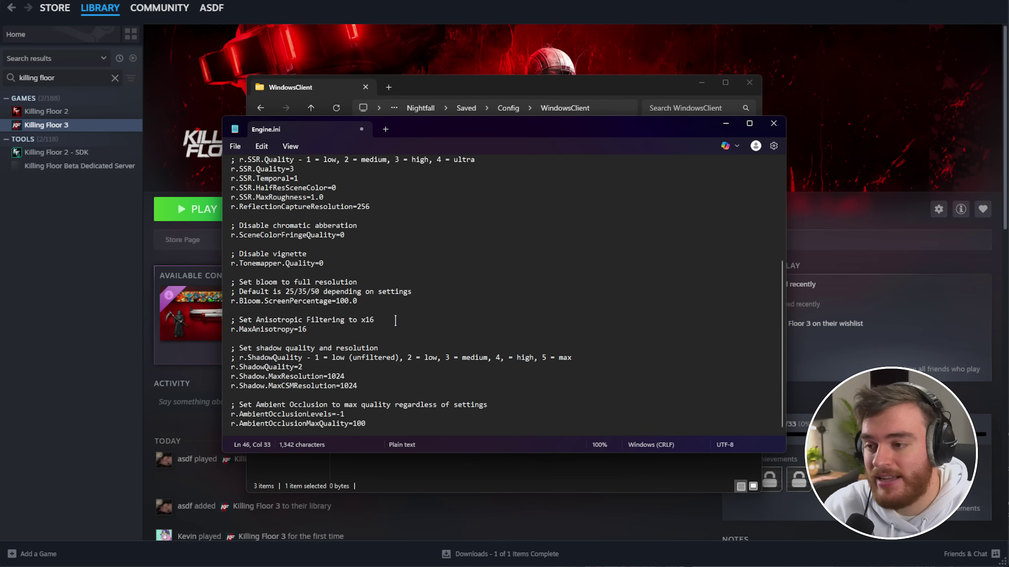
key(alt+F4)
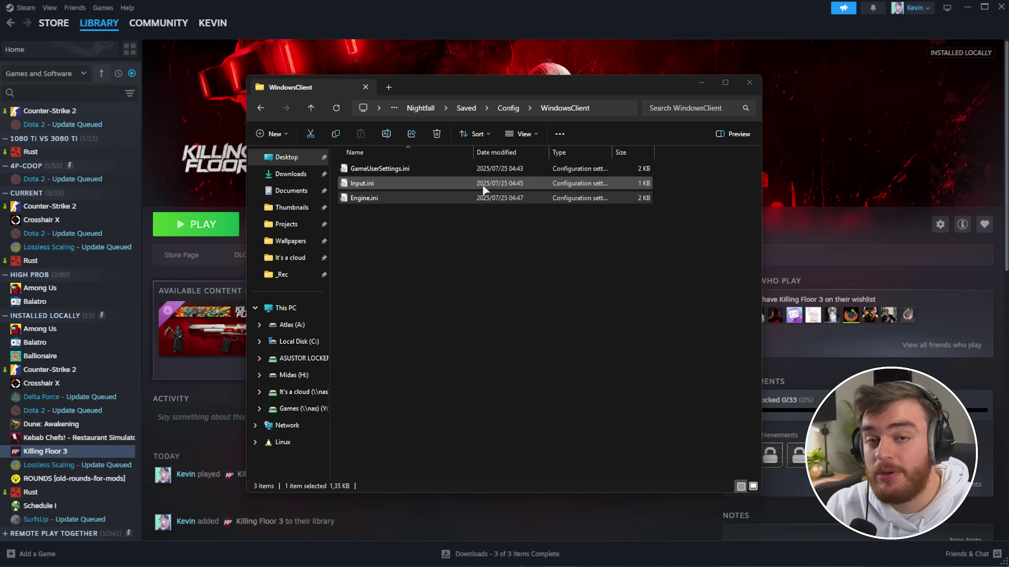
click(482, 183)
right_click(482, 183)
click(551, 537)
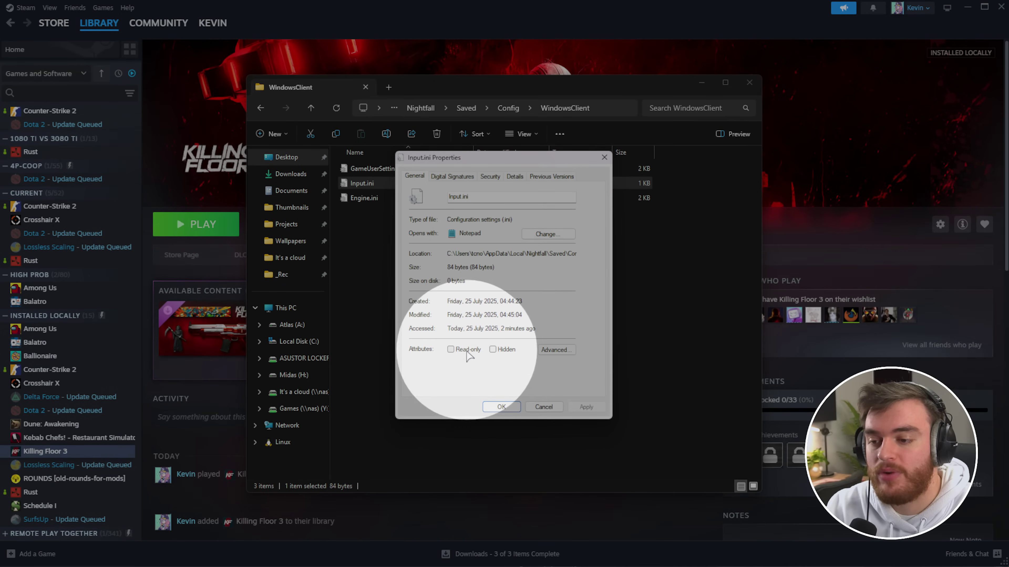
click(450, 349)
click(501, 407)
- Mark Engine.ini as read-only in its Properties
right_click(415, 198)
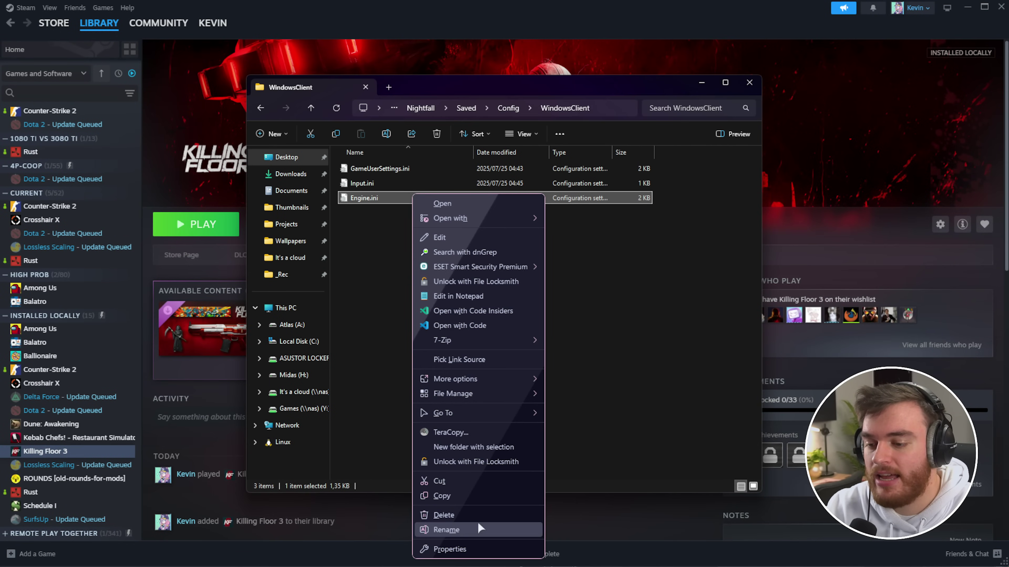
click(489, 548)
click(468, 392)
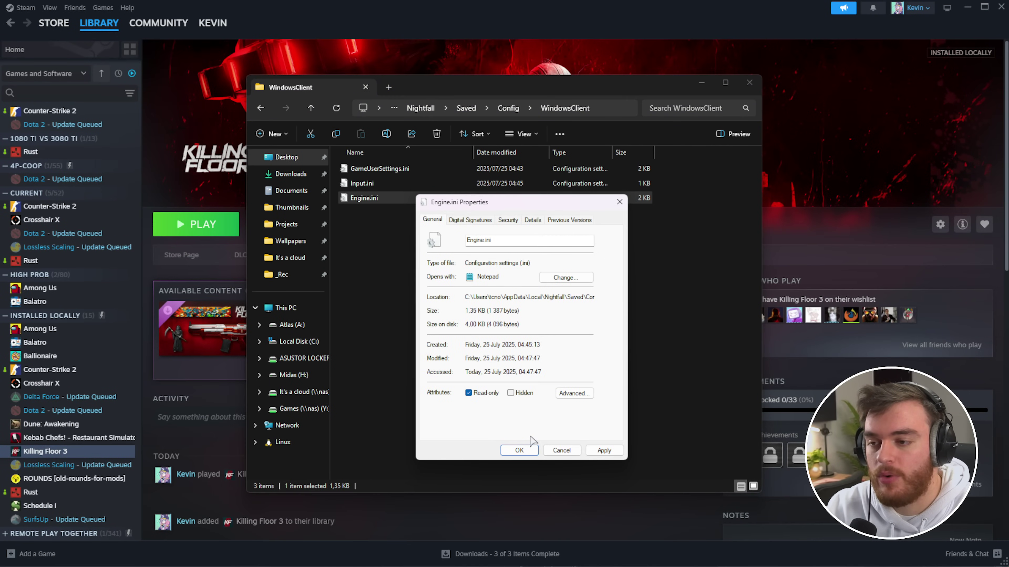
click(517, 451)
- Close the config folder and launch Killing Floor 3 from the Steam library
key(alt+F4)
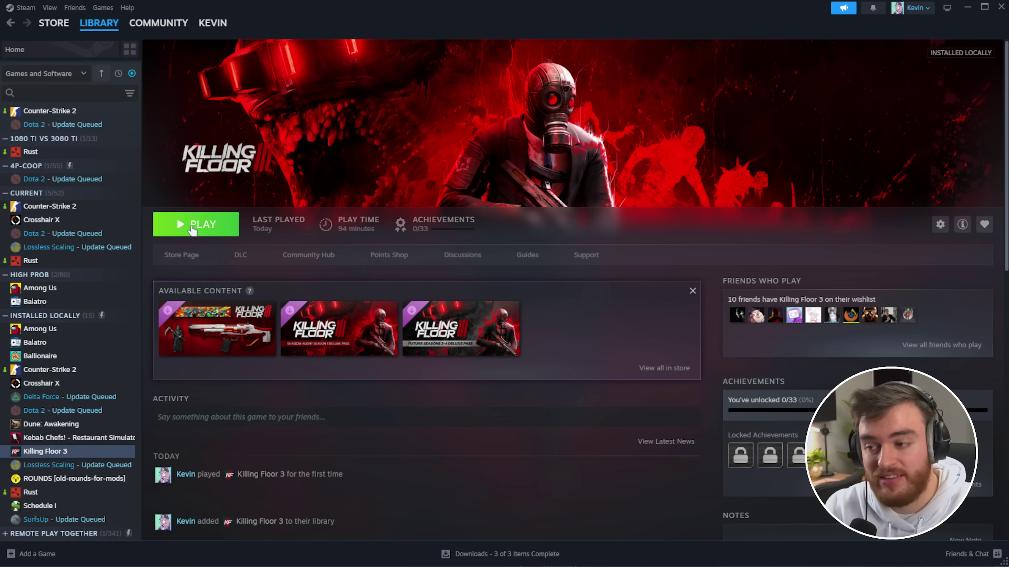
click(203, 225)
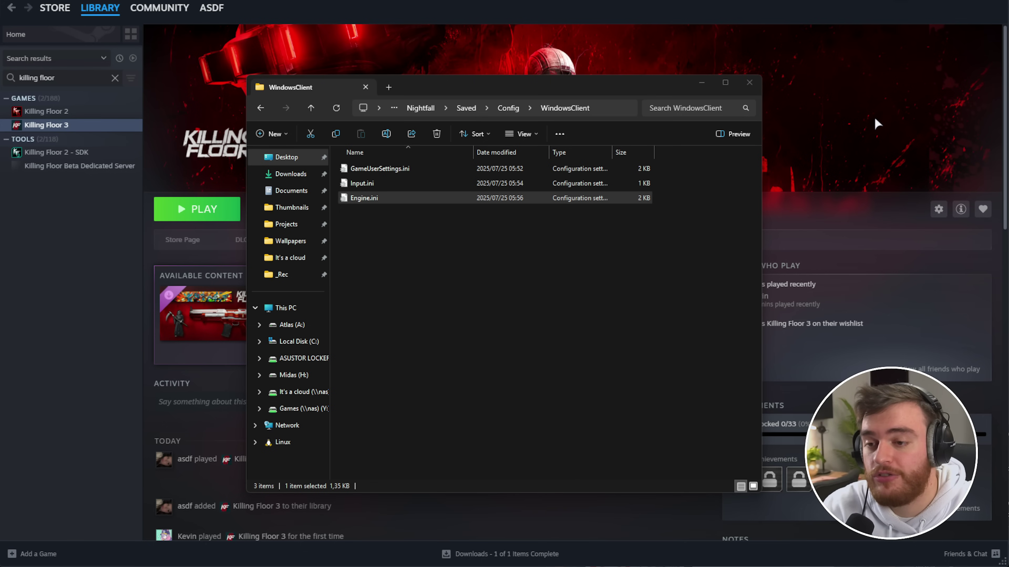
click(874, 119)
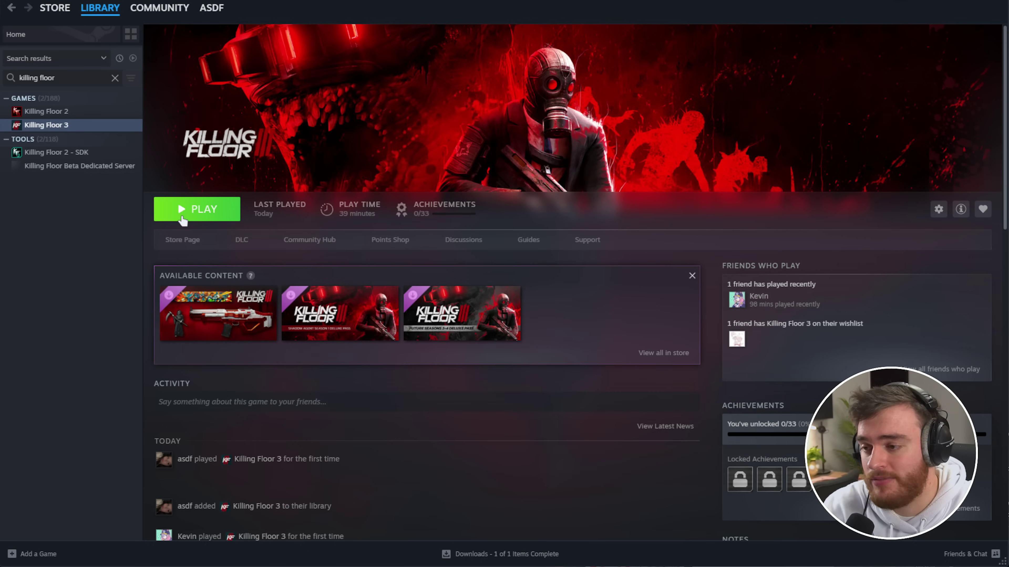
click(181, 216)
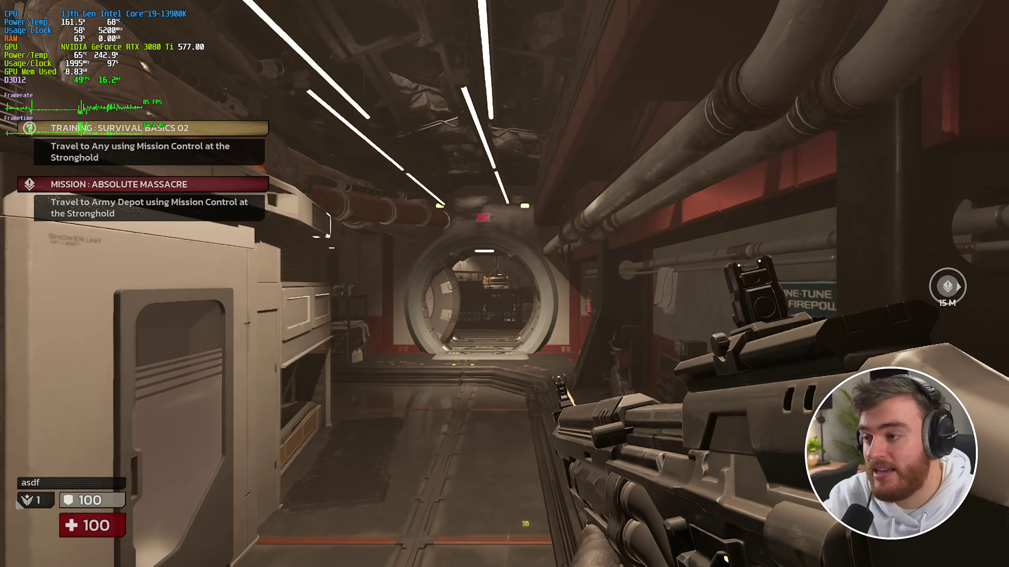
- Walk through the round door into the hall past the red rack, watching the frame rate
key(s)
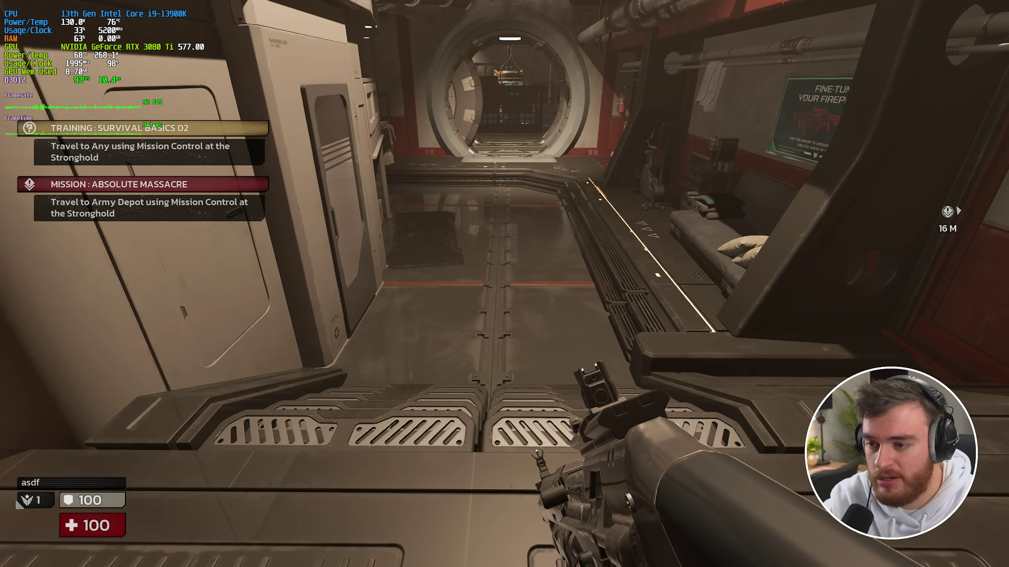
key(w)
key(w)
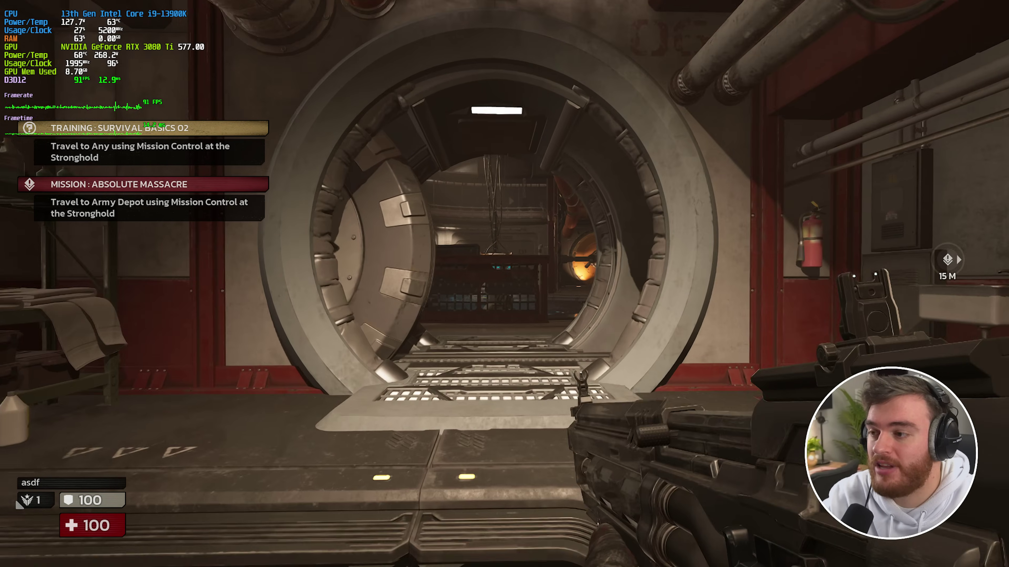
key(w)
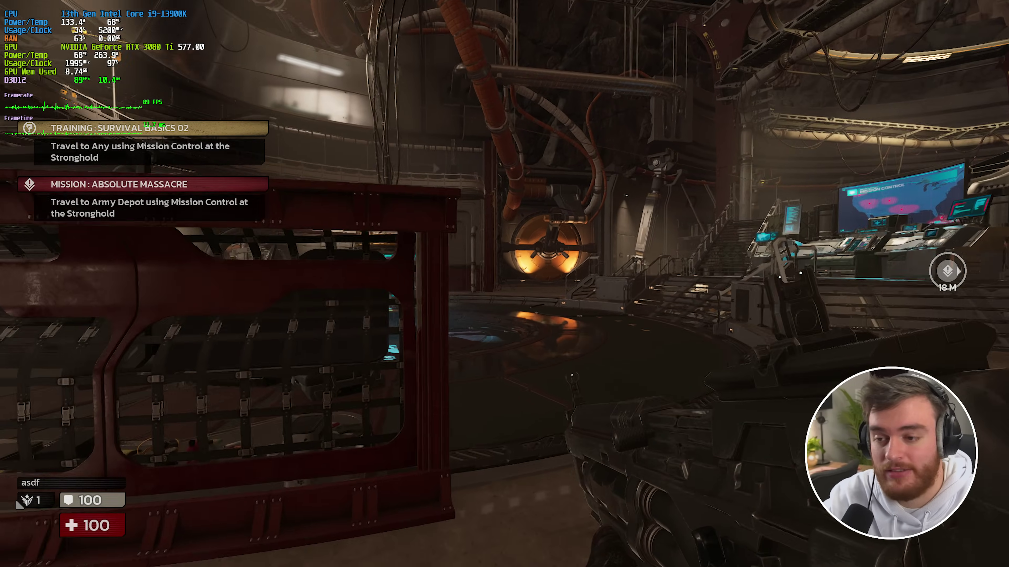
key(w)
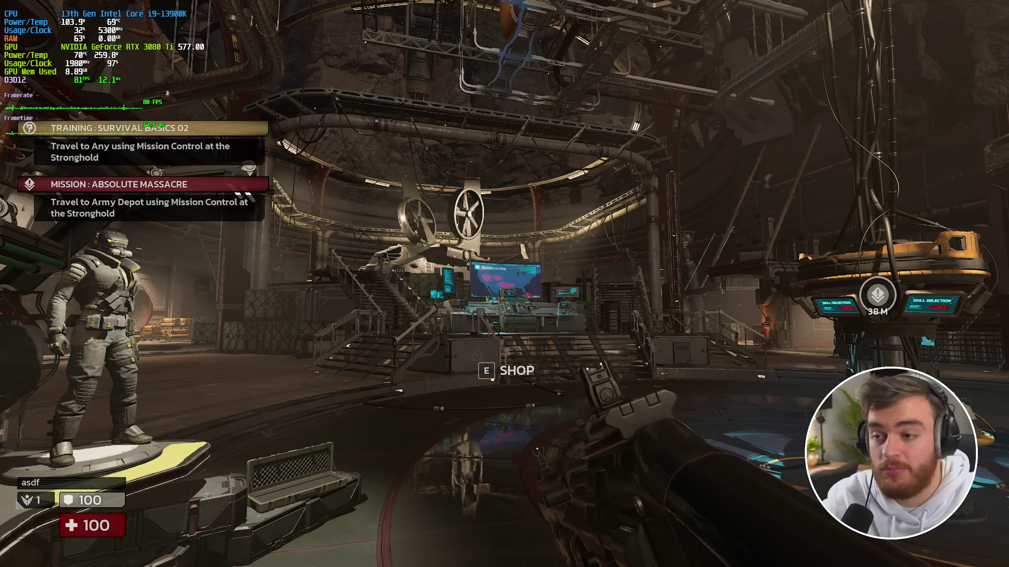
- Pause the game and scroll through the Video settings list to review the options
key(Escape)
click(159, 159)
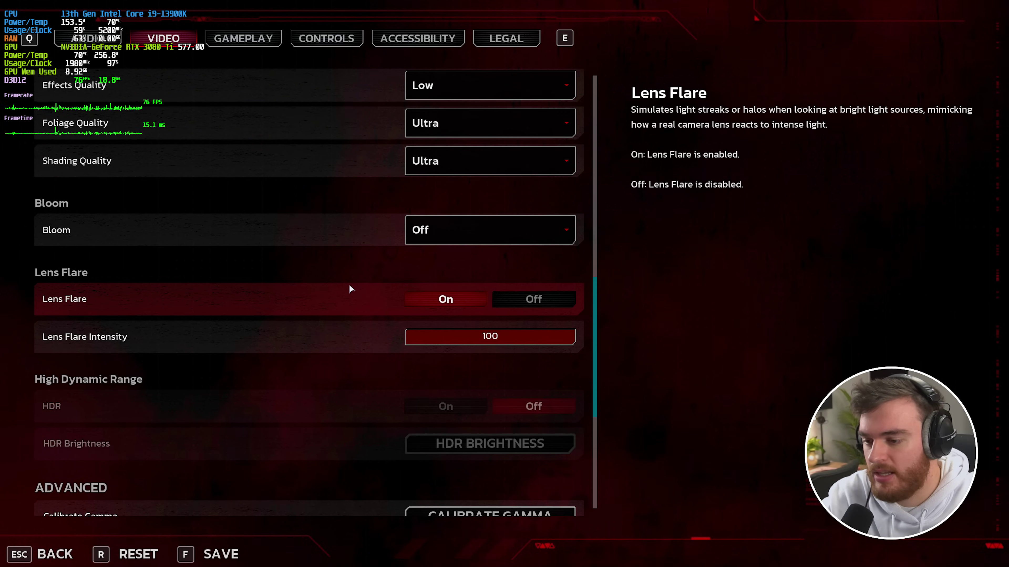
scroll(369, 282, down, 5)
scroll(413, 302, down, 2)
scroll(461, 425, up, 6)
scroll(478, 368, up, 4)
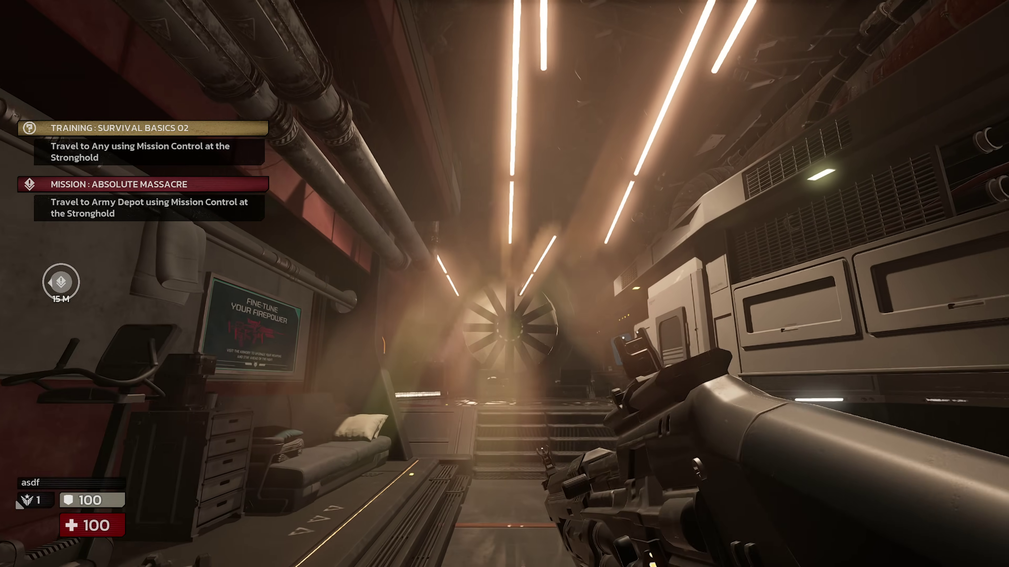
- Back down the corridor and sidestep, comparing near and far detail, the ceiling and the round arch
key(s)
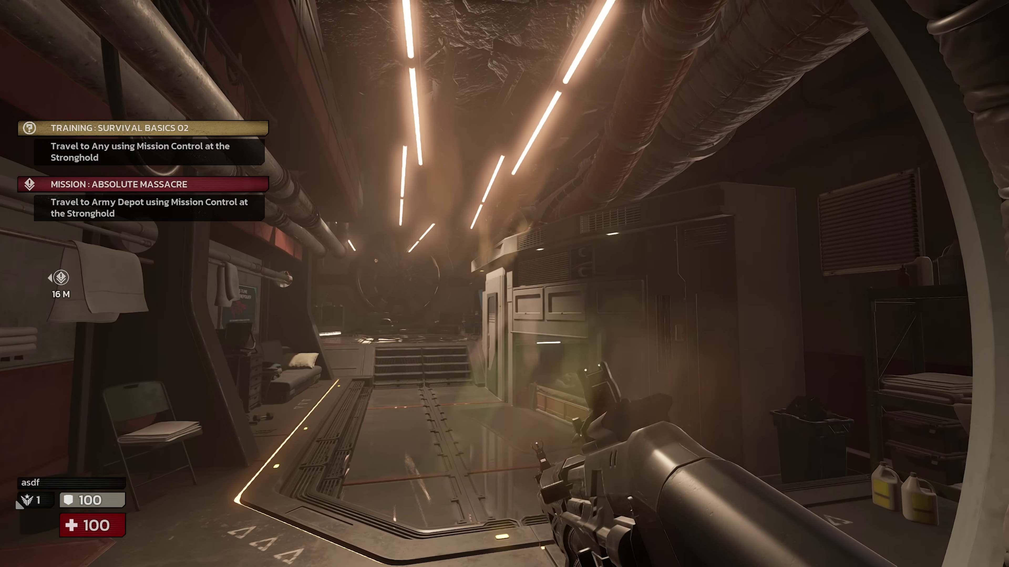
key(d)
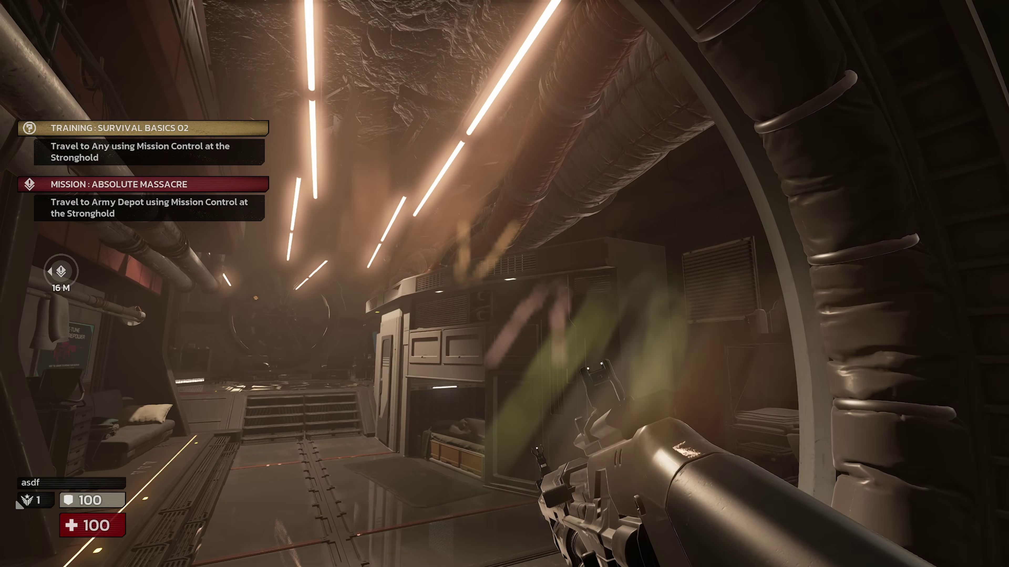
key(a)
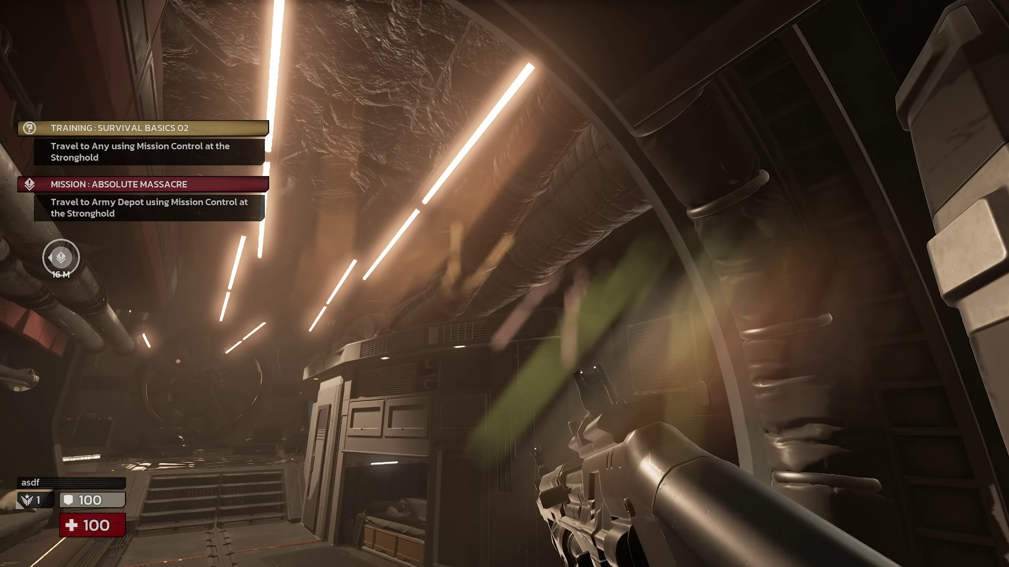
key(d)
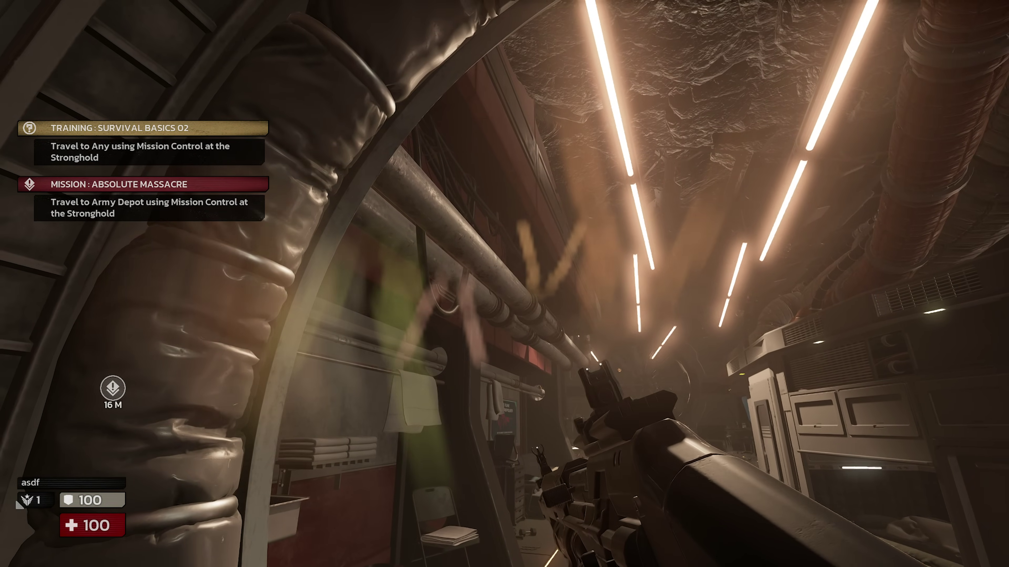
key(a)
key(d)
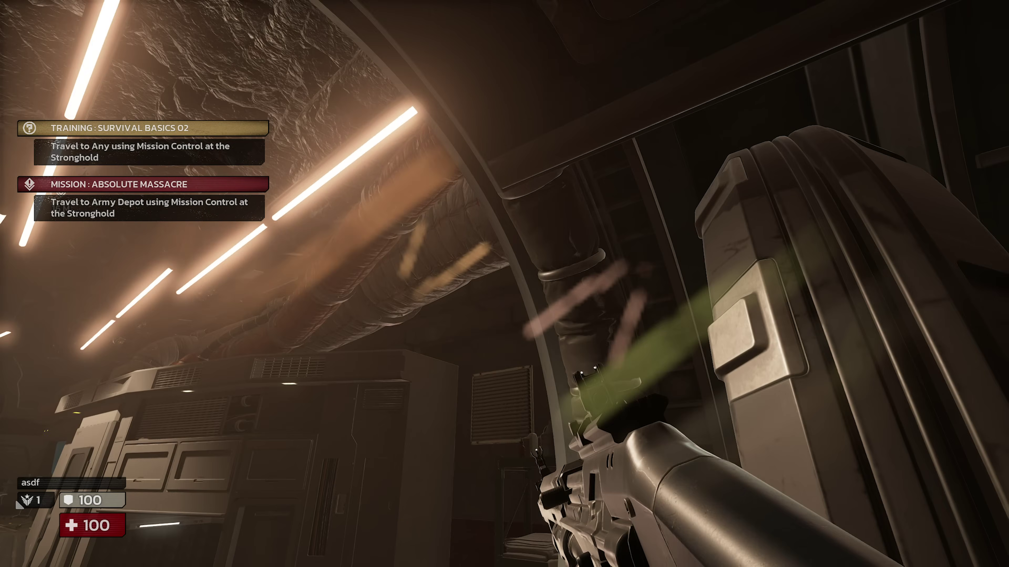
key(s)
key(w)
- Move toward the wall, chair and stairs, then back away looking up before heading forward again
key(a)
key(d)
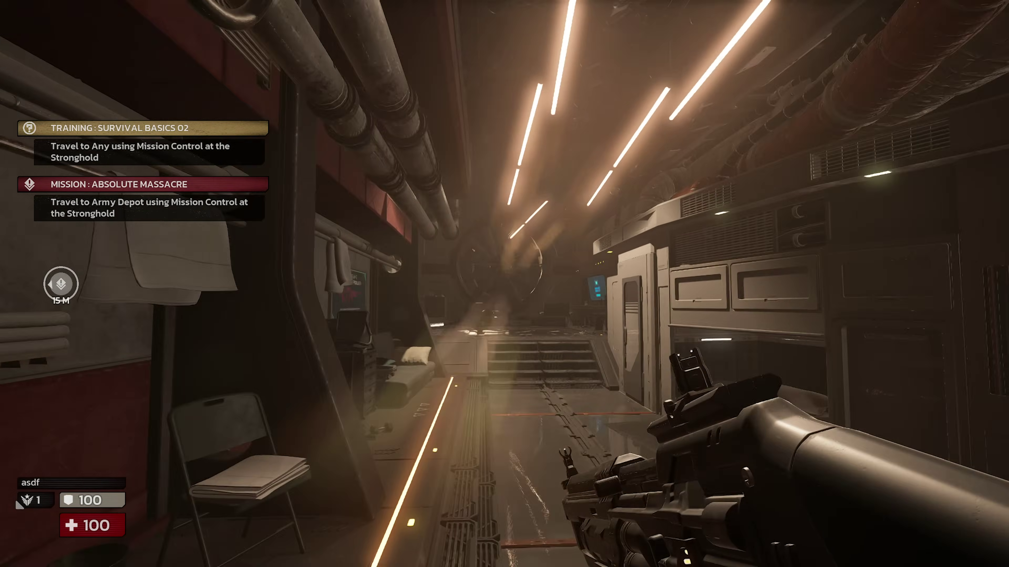
key(d)
key(w)
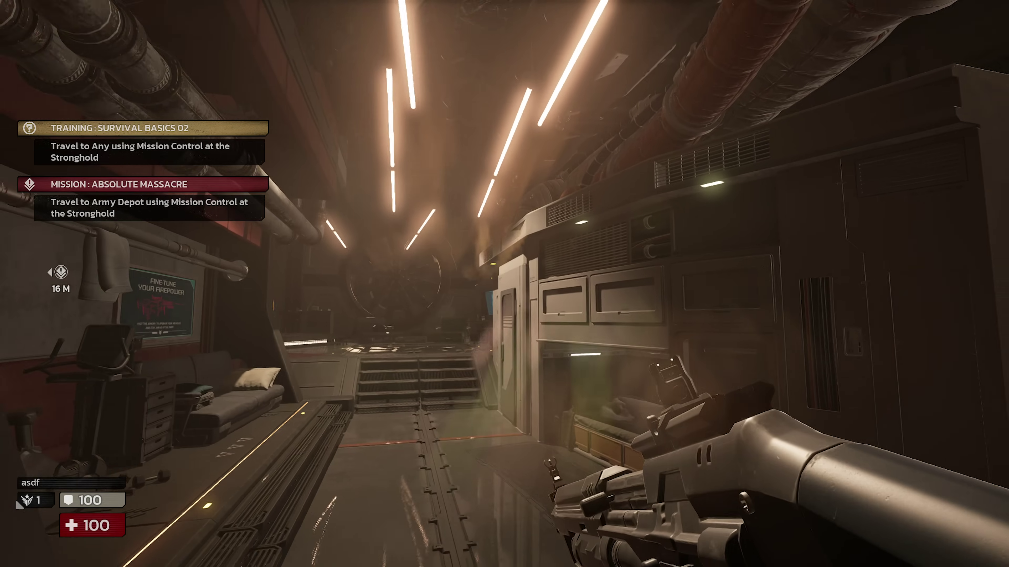
key(s)
mouse_move(504, 284)
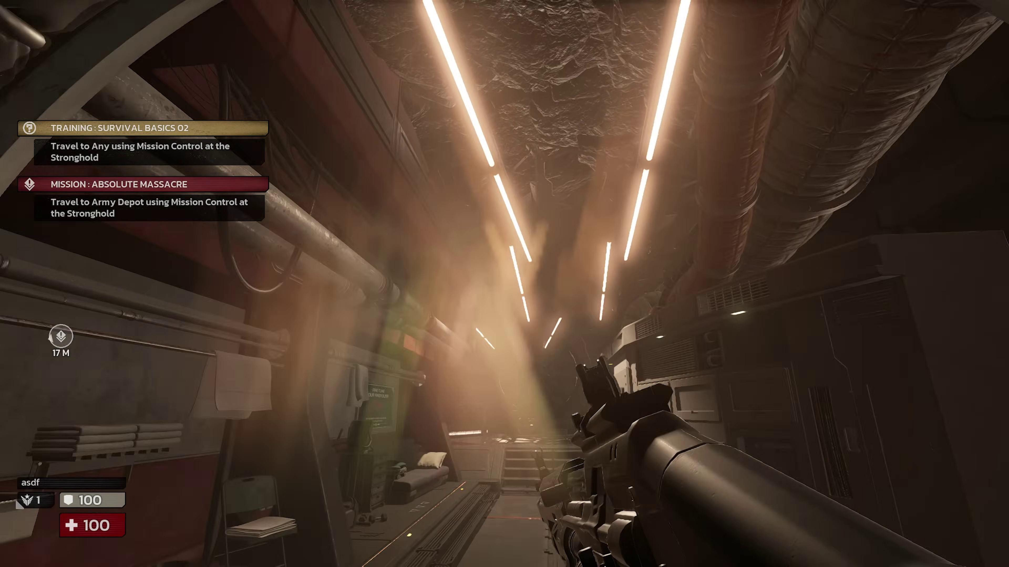
key(s)
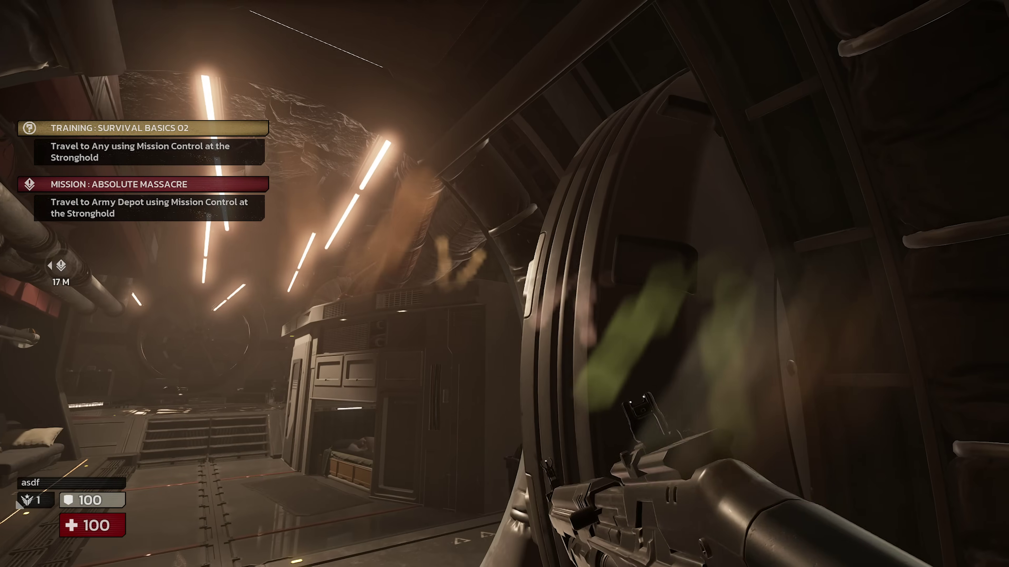
key(s)
key(w)
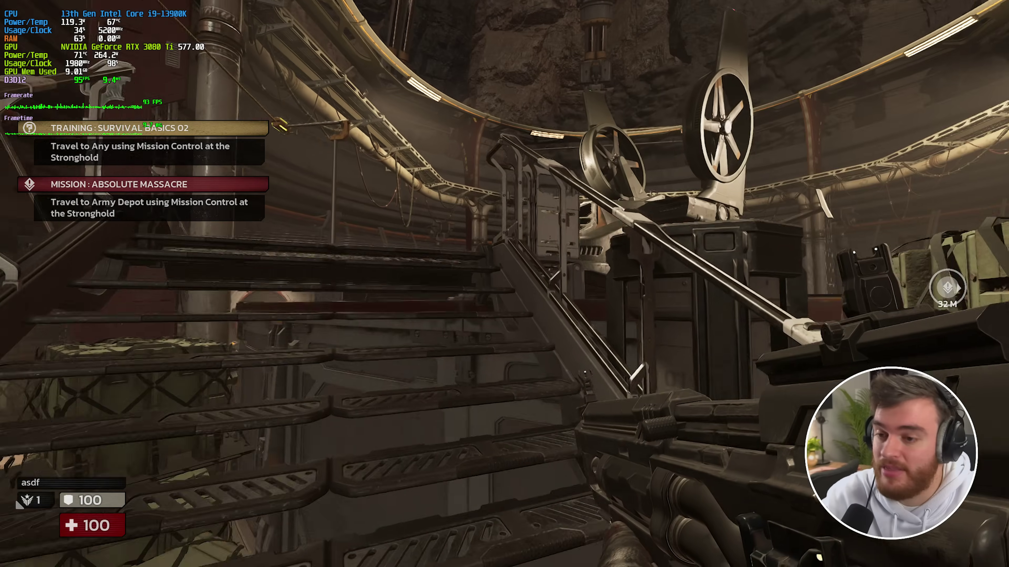
- Face the Mission Control hall from the upper level and look up across it
key(w)
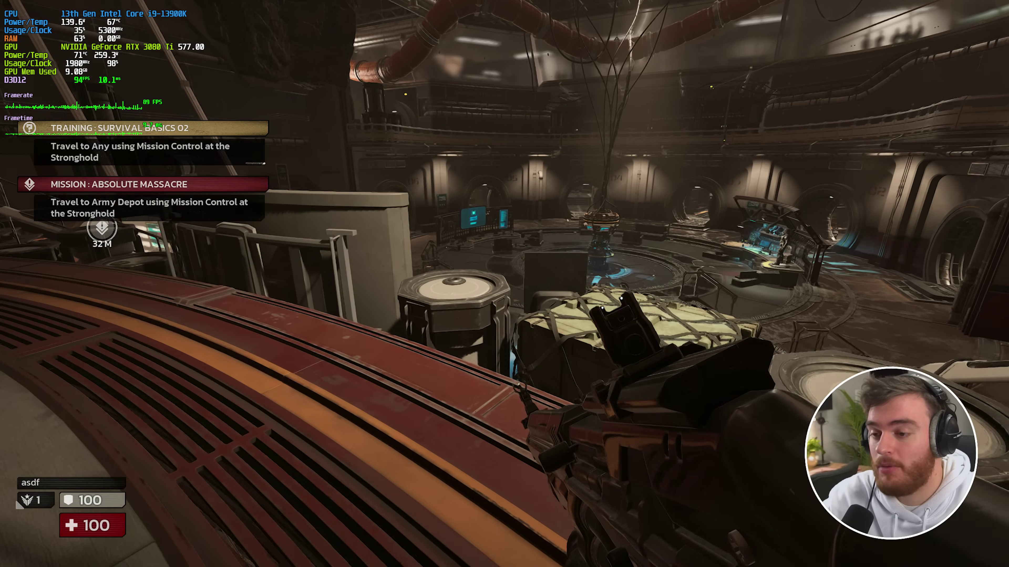
key(w)
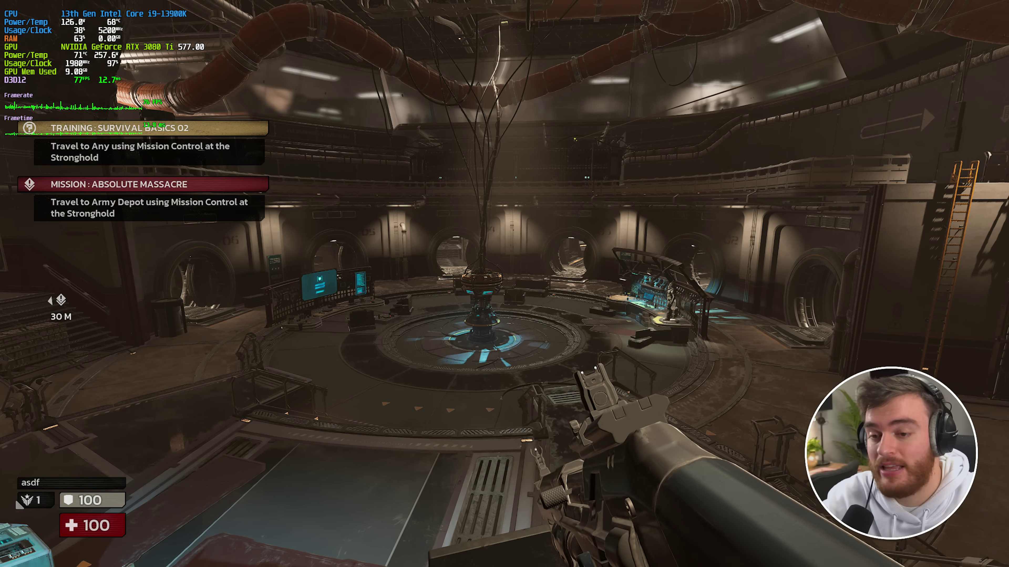